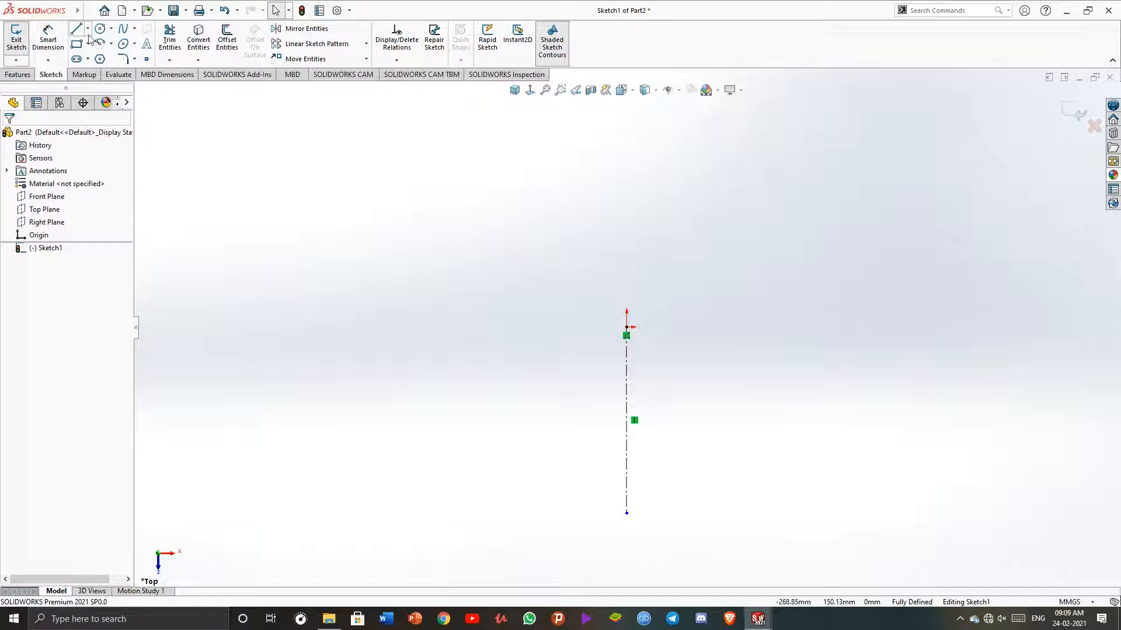
# Sketch a closed stepped half-shaft profile from the origin along the vertical centerline, about 130 mm long, with a small collar partway down
pyautogui.click(77, 29)
pyautogui.moveTo(627, 327); pyautogui.dragTo(650, 328)
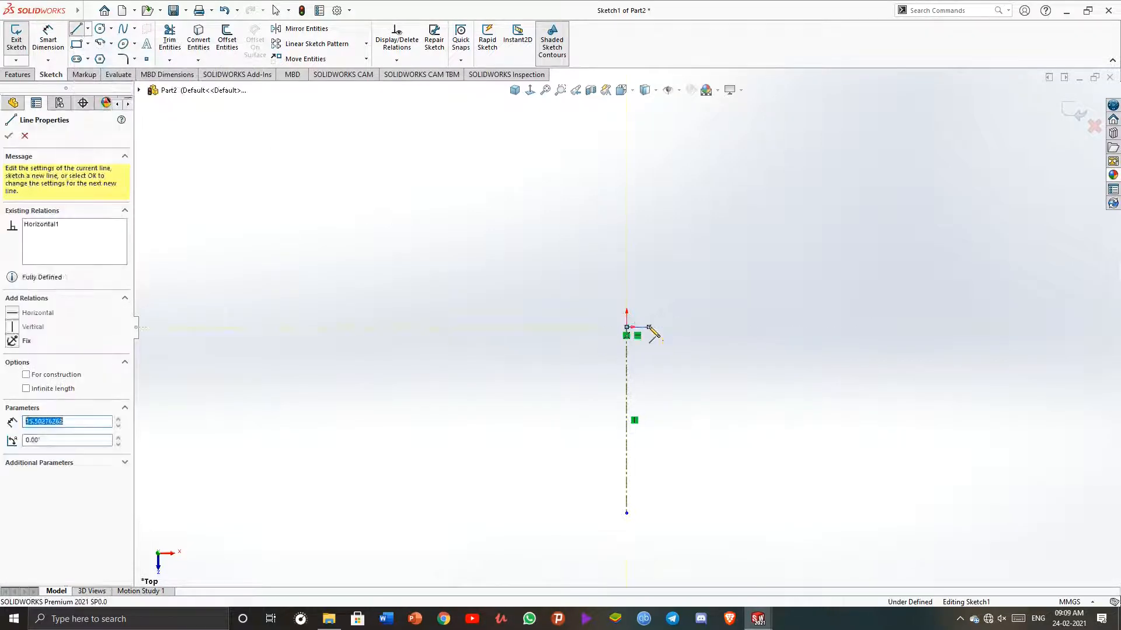
pyautogui.click(649, 399)
pyautogui.click(662, 398)
pyautogui.click(649, 410)
pyautogui.click(642, 452)
pyautogui.click(641, 513)
pyautogui.click(626, 512)
pyautogui.click(626, 328)
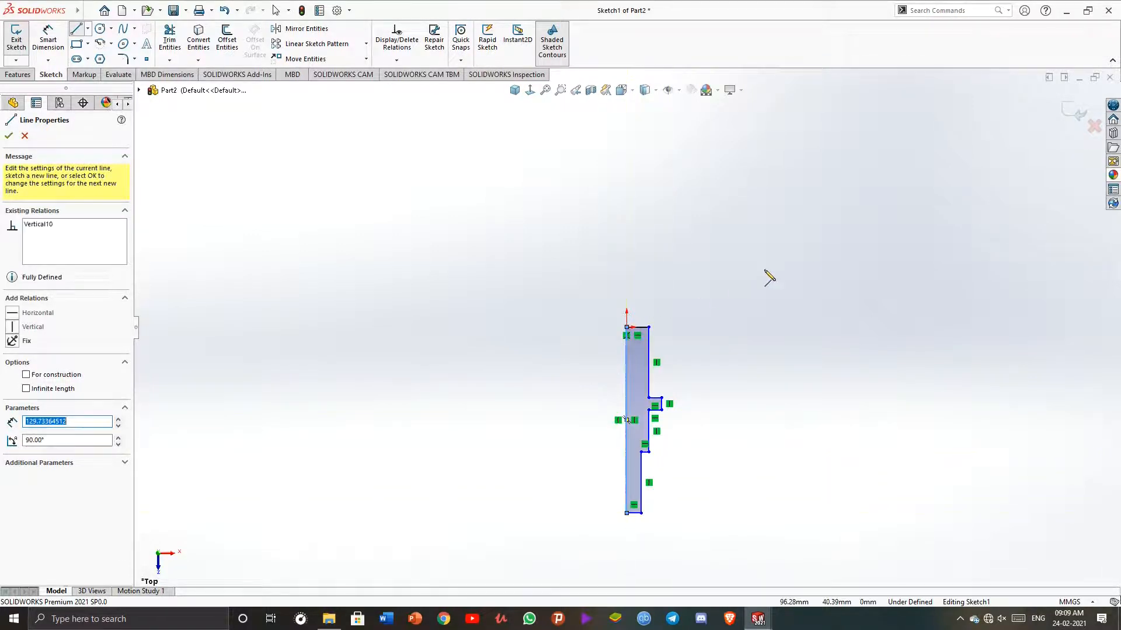
pyautogui.press('Escape')
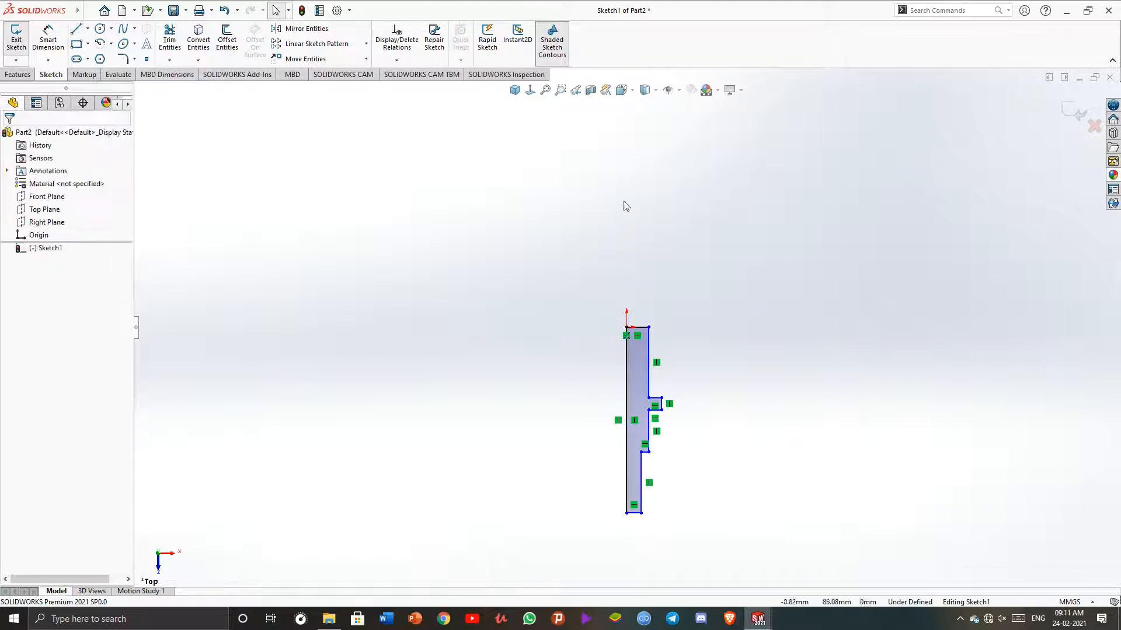
# Dimension the profile's overall length along the centerline as 433.8 mm
pyautogui.click(48, 38)
pyautogui.scroll(-2, 738, 394)
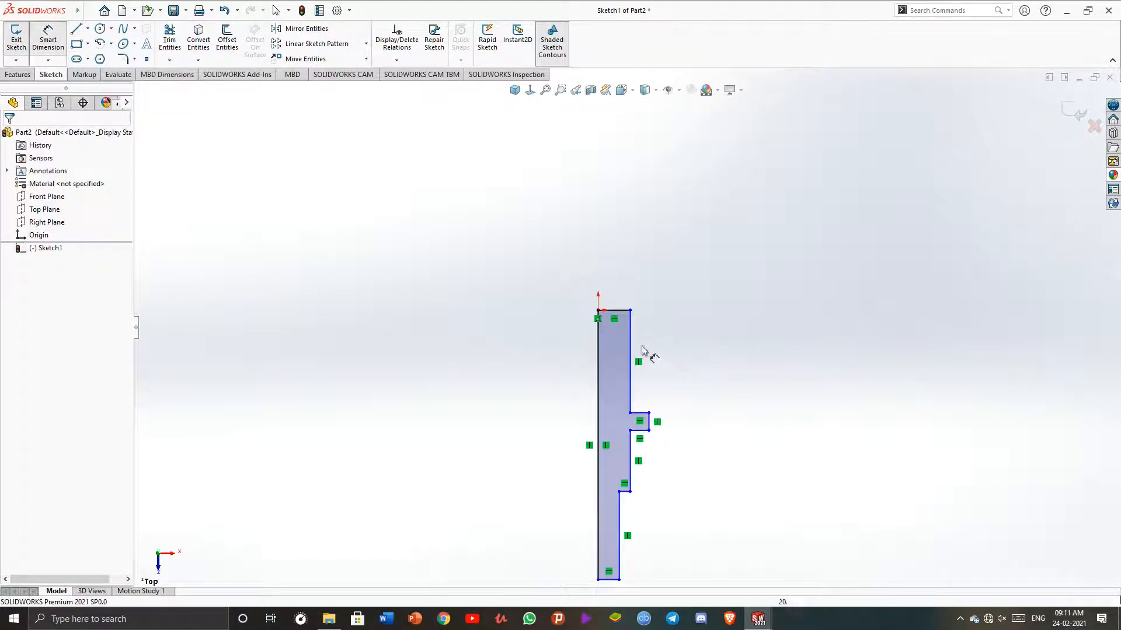
pyautogui.click(601, 310)
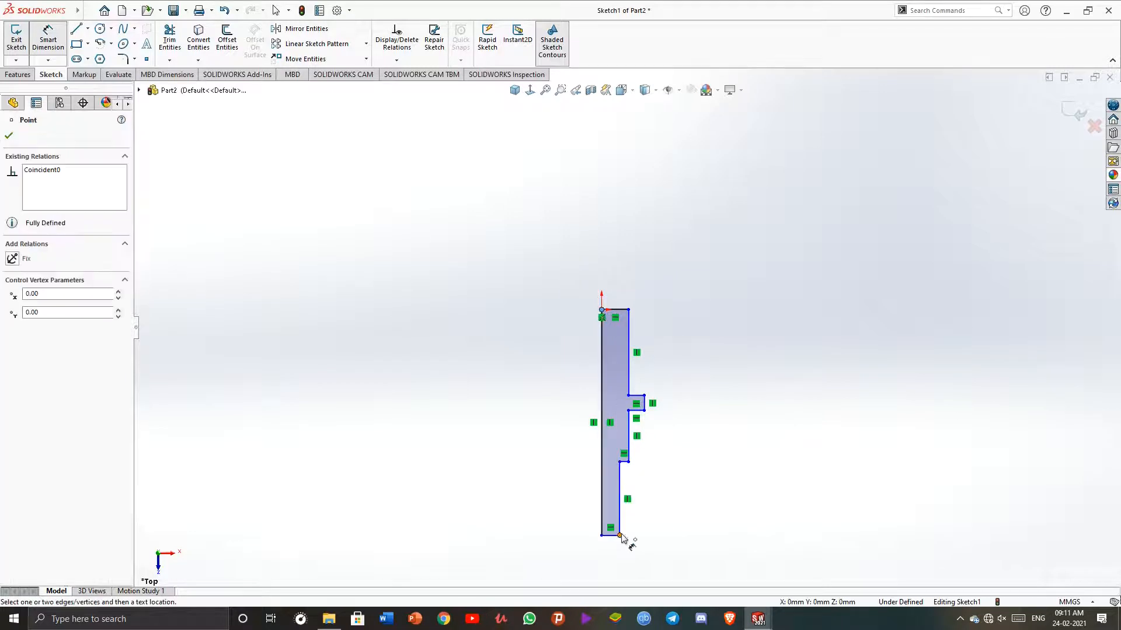
pyautogui.click(602, 536)
pyautogui.click(529, 419)
pyautogui.write('433.8')
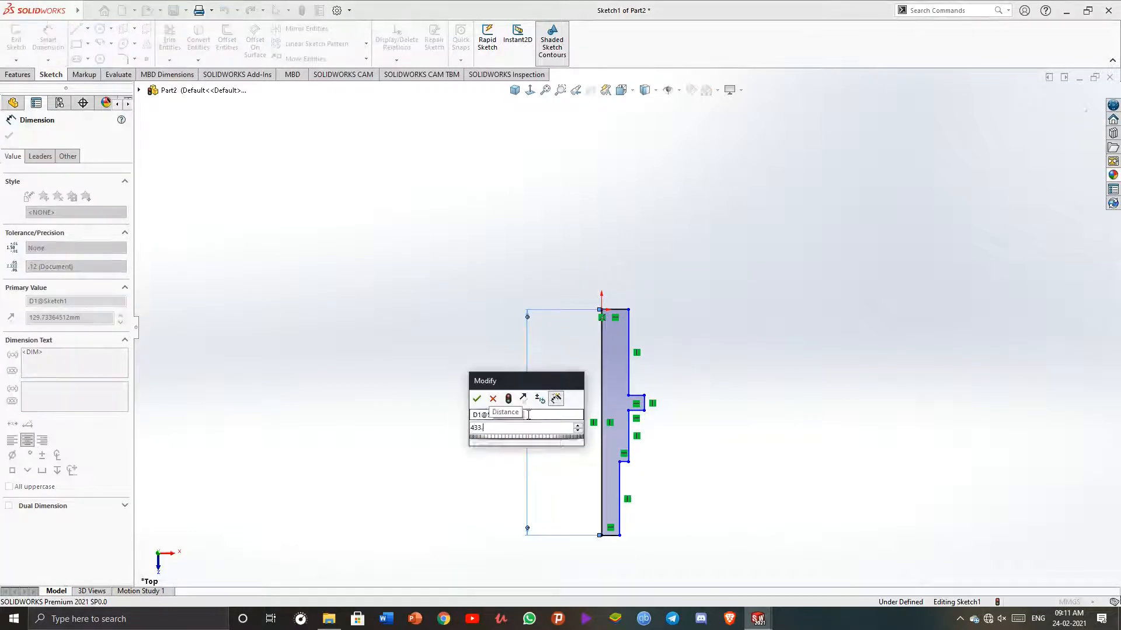
pyautogui.press('Return')
# Dimension the profile's top edge as 28 mm wide
pyautogui.scroll(-3, 630, 323)
pyautogui.click(607, 296)
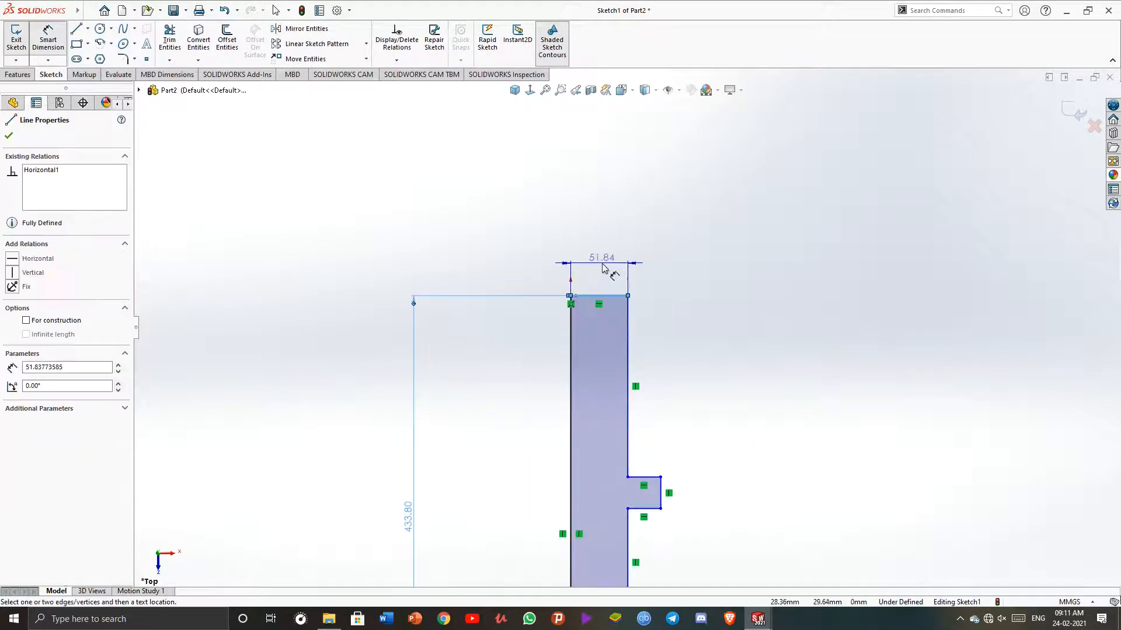
pyautogui.click(603, 264)
pyautogui.write('28')
pyautogui.press('Return')
pyautogui.press('Escape')
# Dimension the distance from the centerline to the collar's outer edge as 43.6 mm
pyautogui.scroll(2, 620, 401)
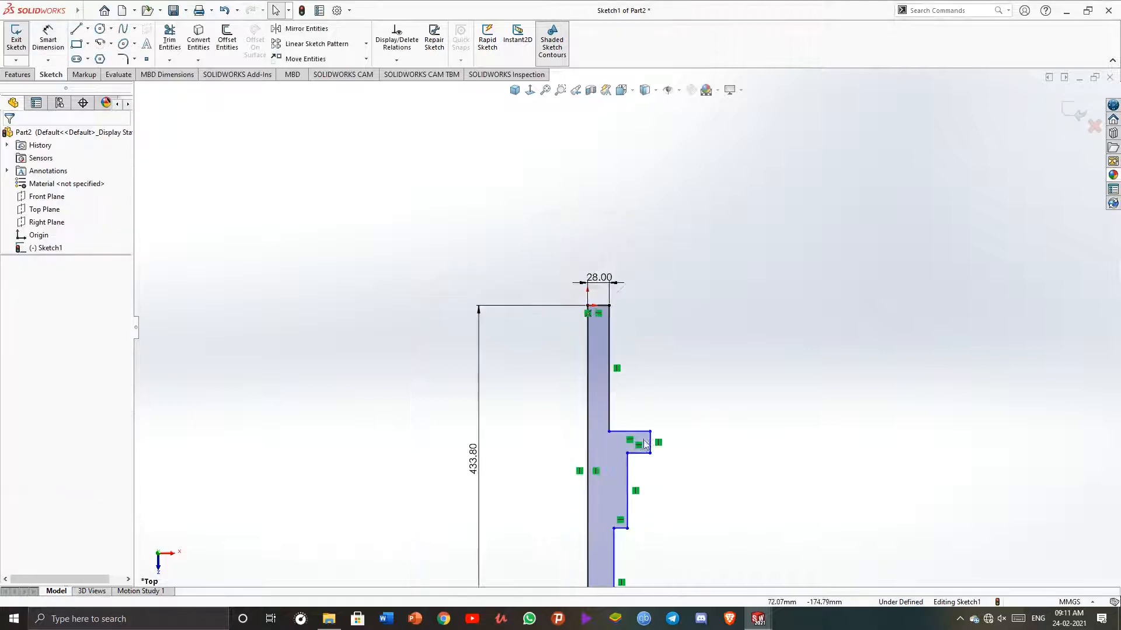
pyautogui.scroll(-2, 620, 401)
pyautogui.click(667, 357)
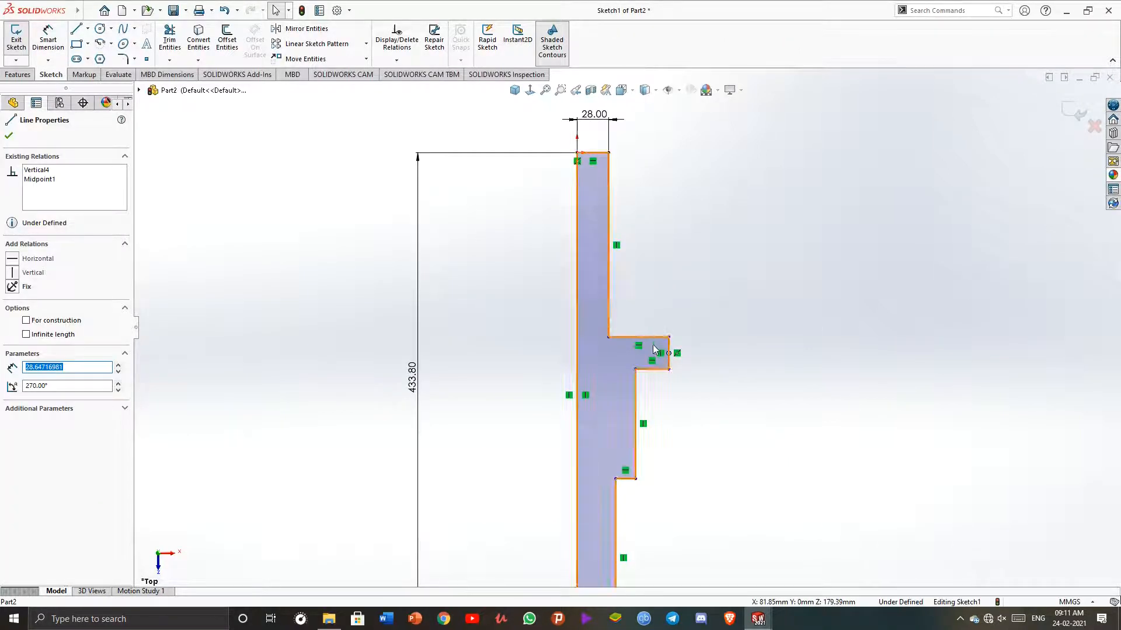
pyautogui.press('Escape')
pyautogui.click(51, 38)
pyautogui.click(668, 348)
pyautogui.click(578, 346)
pyautogui.click(717, 346)
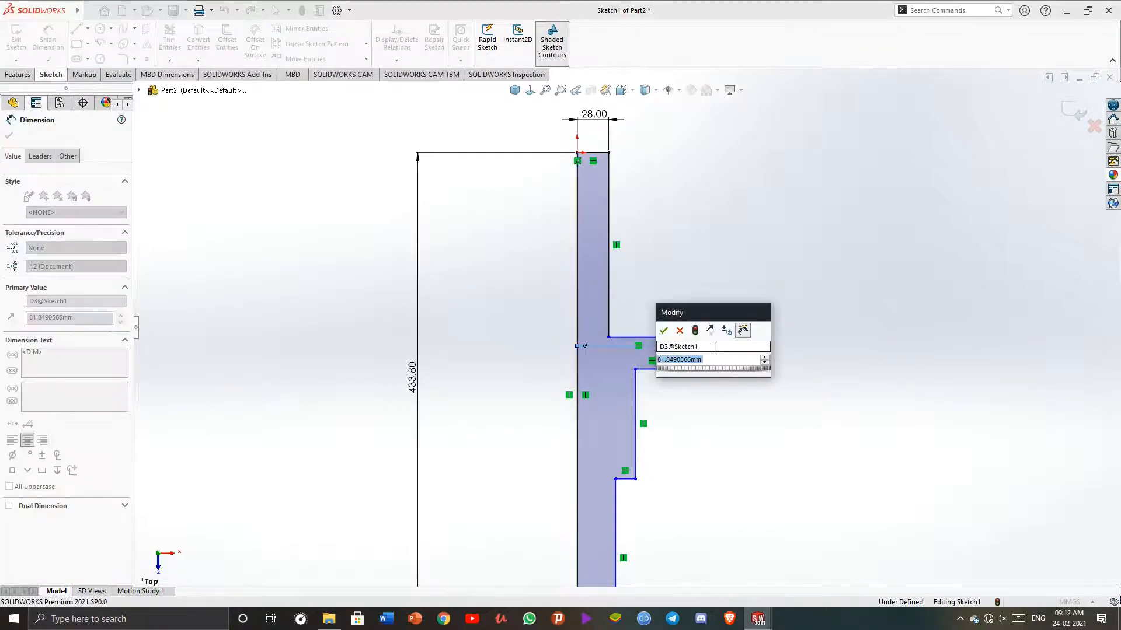
pyautogui.write('43.6')
pyautogui.press('Return')
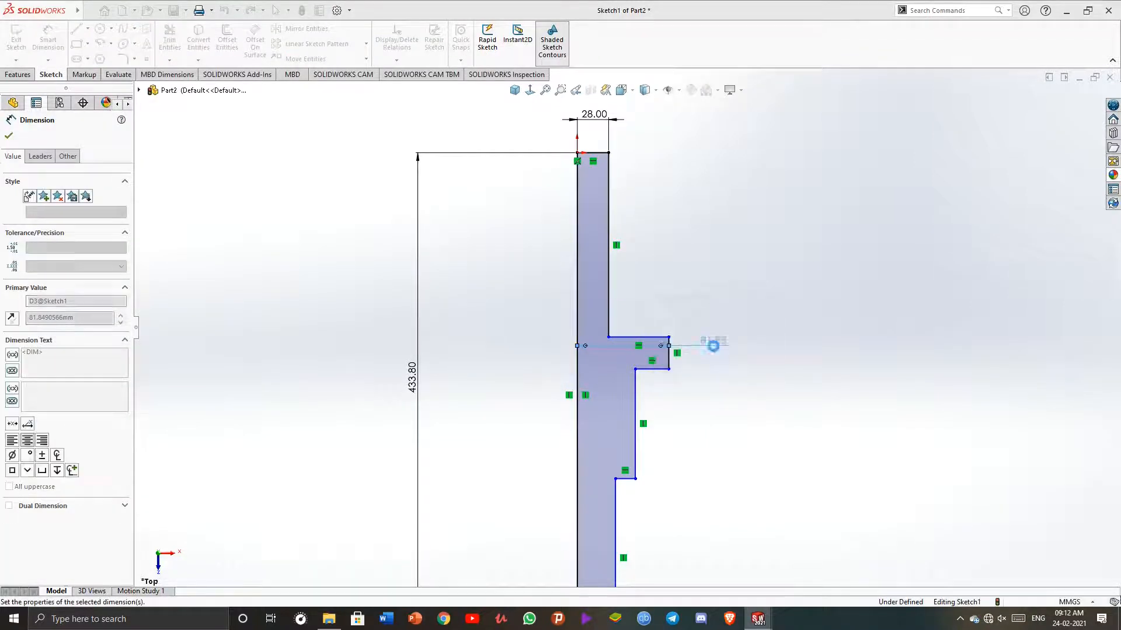
# Dimension the distance from the centerline to the vertical edge just below the collar as 28 mm
pyautogui.scroll(-1, 717, 357)
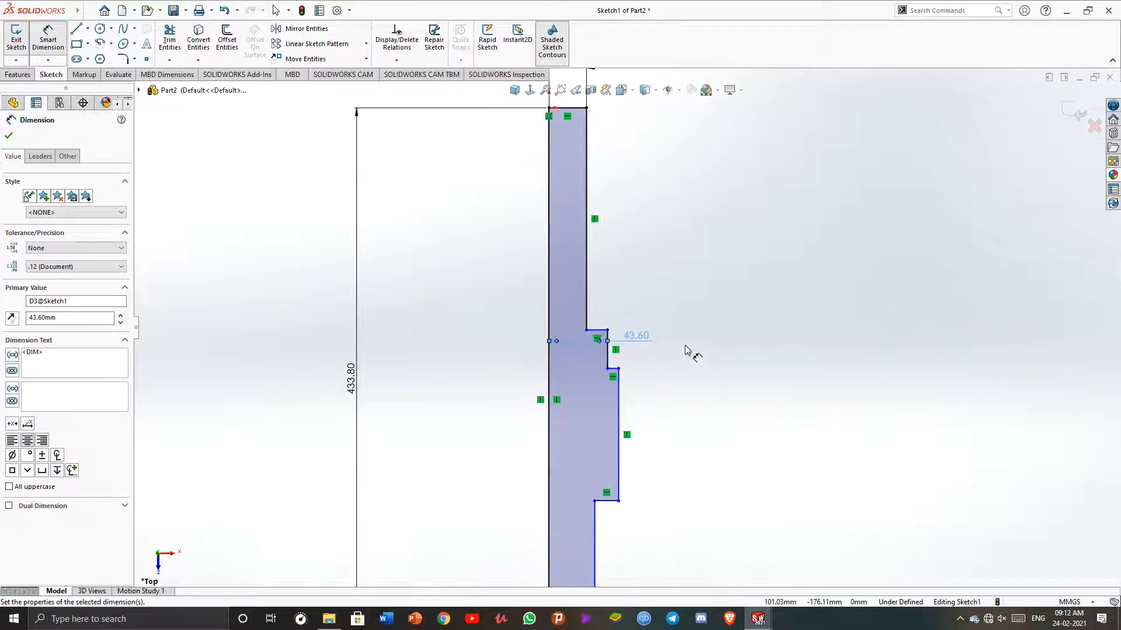
pyautogui.click(618, 418)
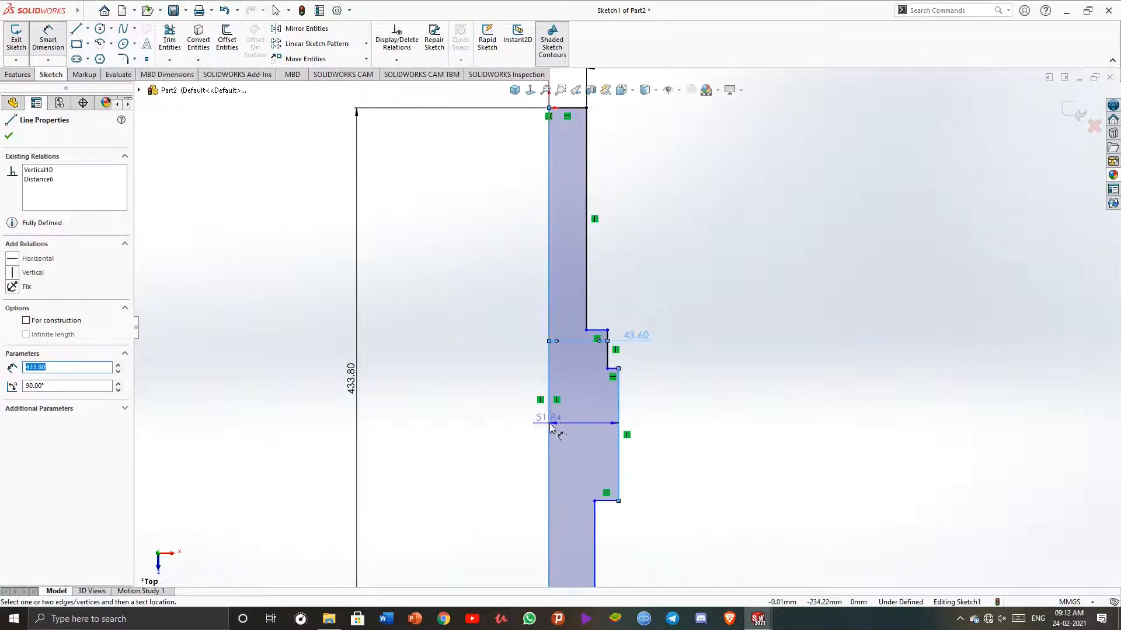
pyautogui.click(674, 429)
pyautogui.write('28')
pyautogui.press('Return')
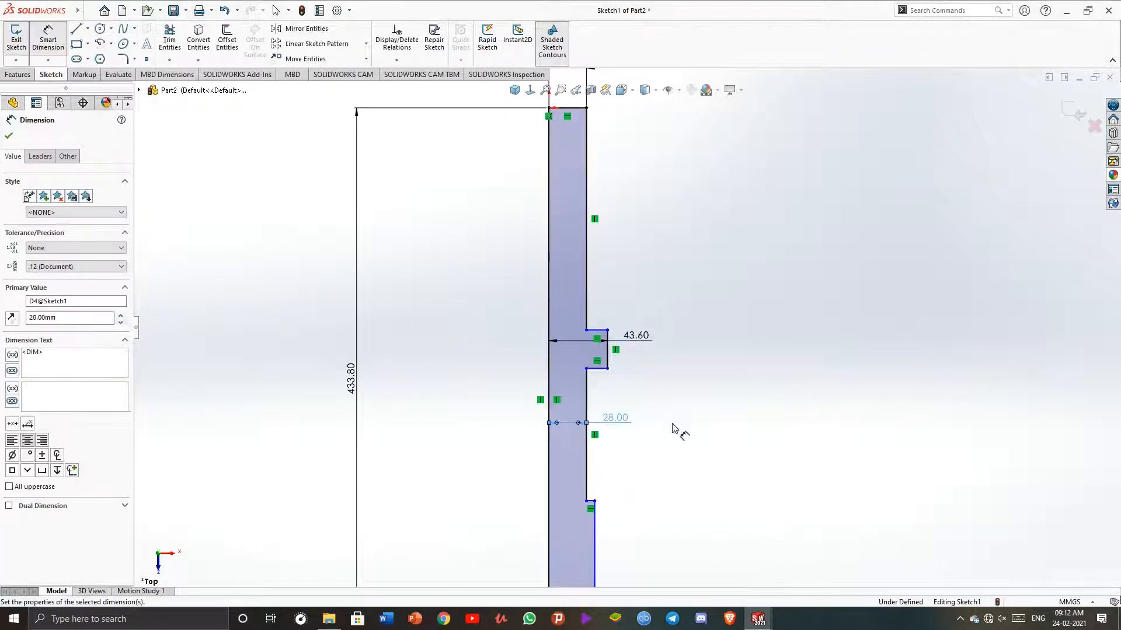
pyautogui.press('Escape')
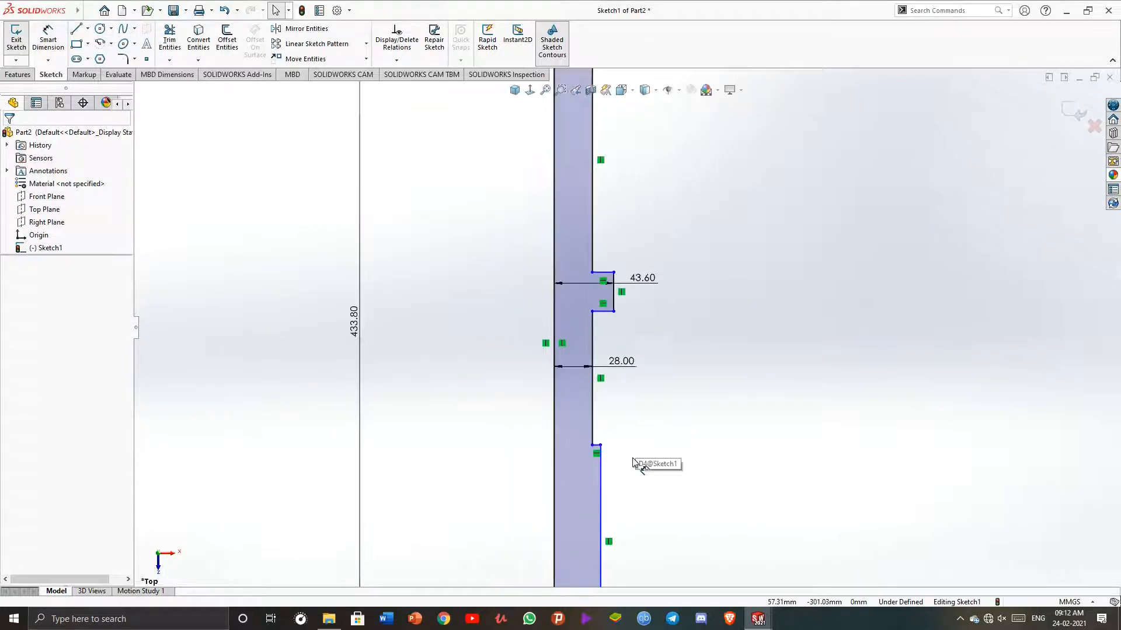
# Dimension the distance from the centerline to the lowest section's outer edge as 37.5/2 mm
pyautogui.press('f')
pyautogui.click(586, 437)
pyautogui.click(461, 401)
pyautogui.click(47, 40)
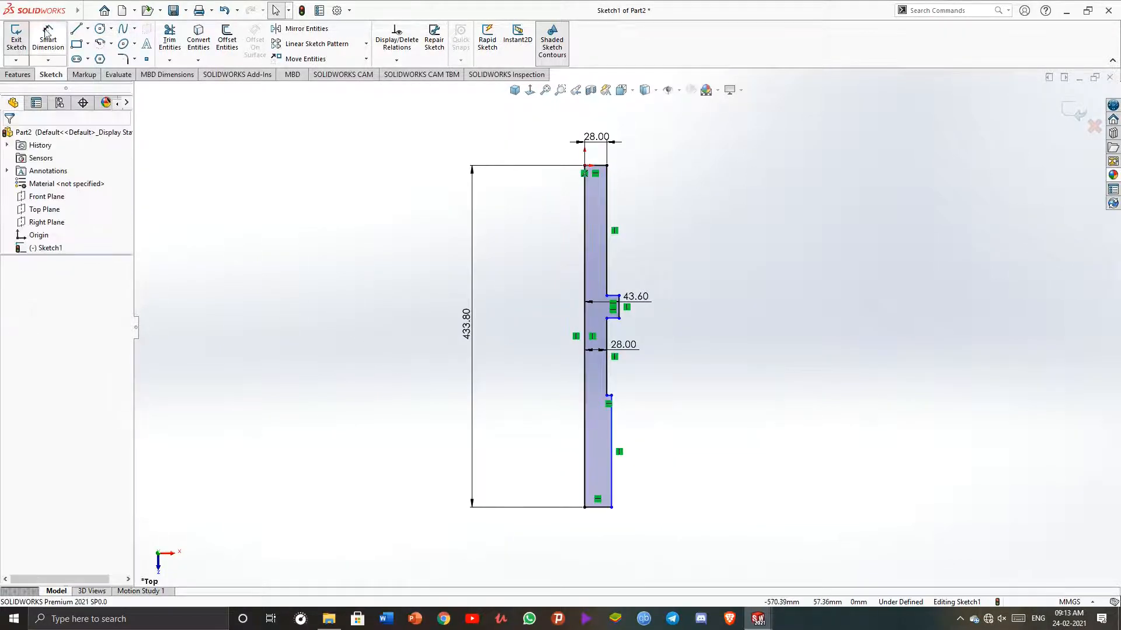
pyautogui.click(612, 437)
pyautogui.click(585, 439)
pyautogui.click(680, 433)
pyautogui.write('37.5/2')
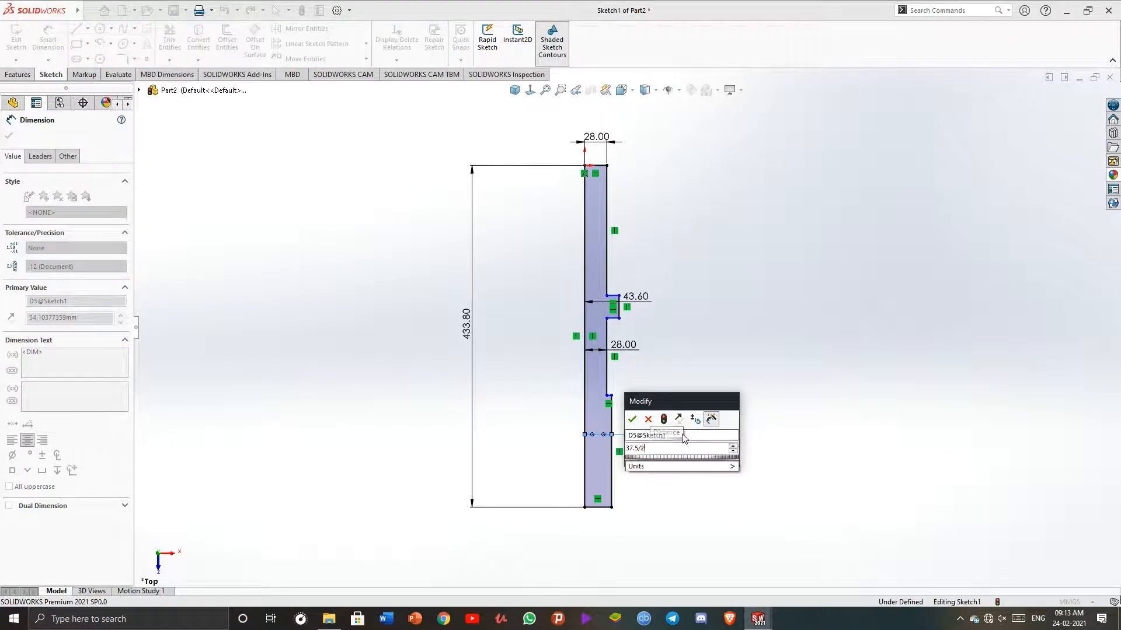
pyautogui.press('Return')
pyautogui.press('Escape')
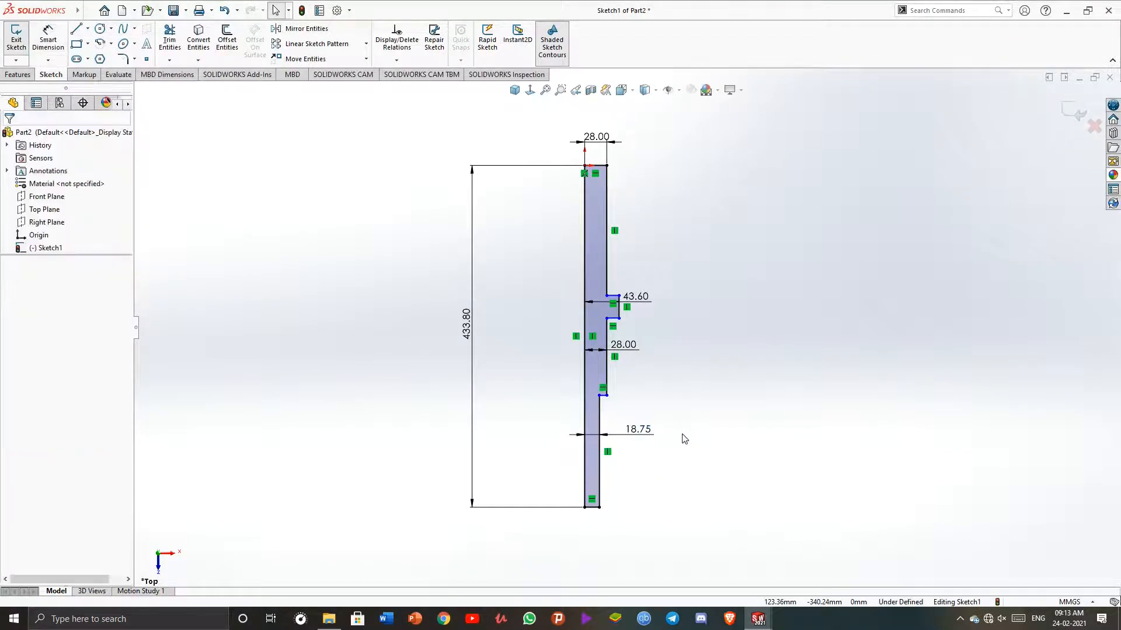
# Dimension the distance from the profile's top edge to the collar's upper edge as 290 mm
pyautogui.click(38, 39)
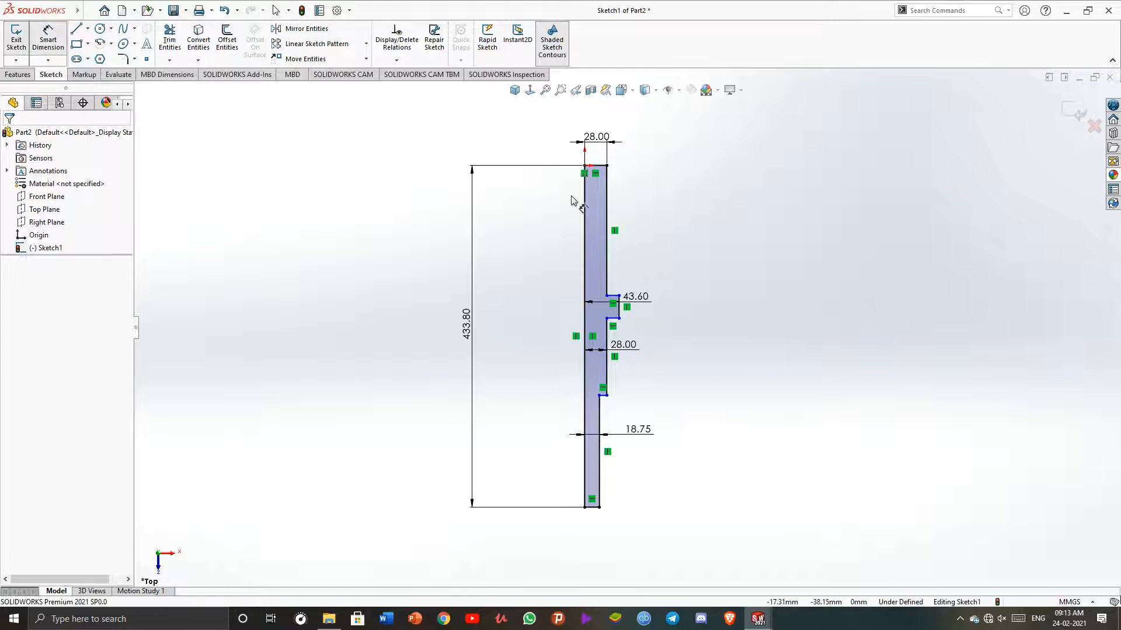
pyautogui.click(601, 166)
pyautogui.click(613, 296)
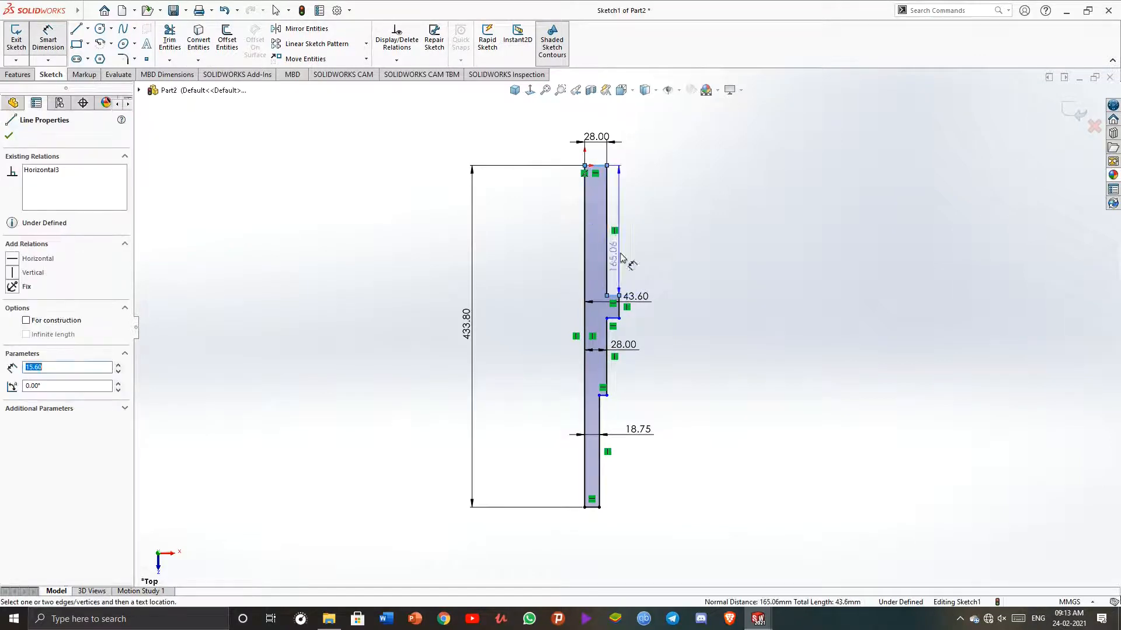
pyautogui.click(717, 223)
pyautogui.write('290')
pyautogui.press('Return')
pyautogui.press('Escape')
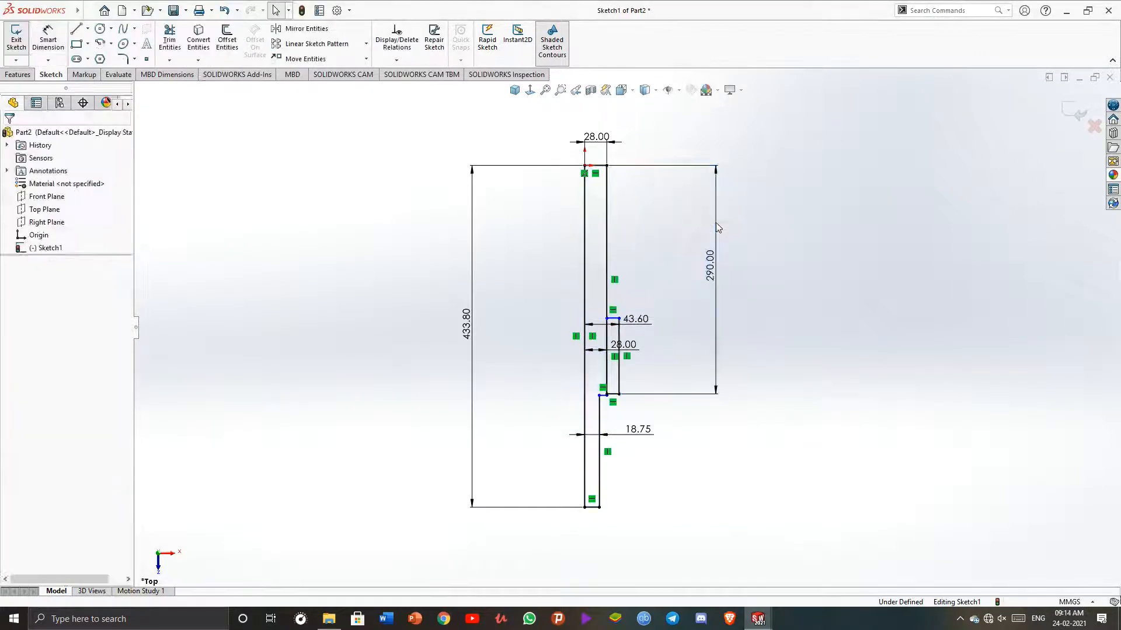
# Inspect the collar's short horizontal edges and undo the 290 mm value of the collar's position dimension
pyautogui.click(48, 39)
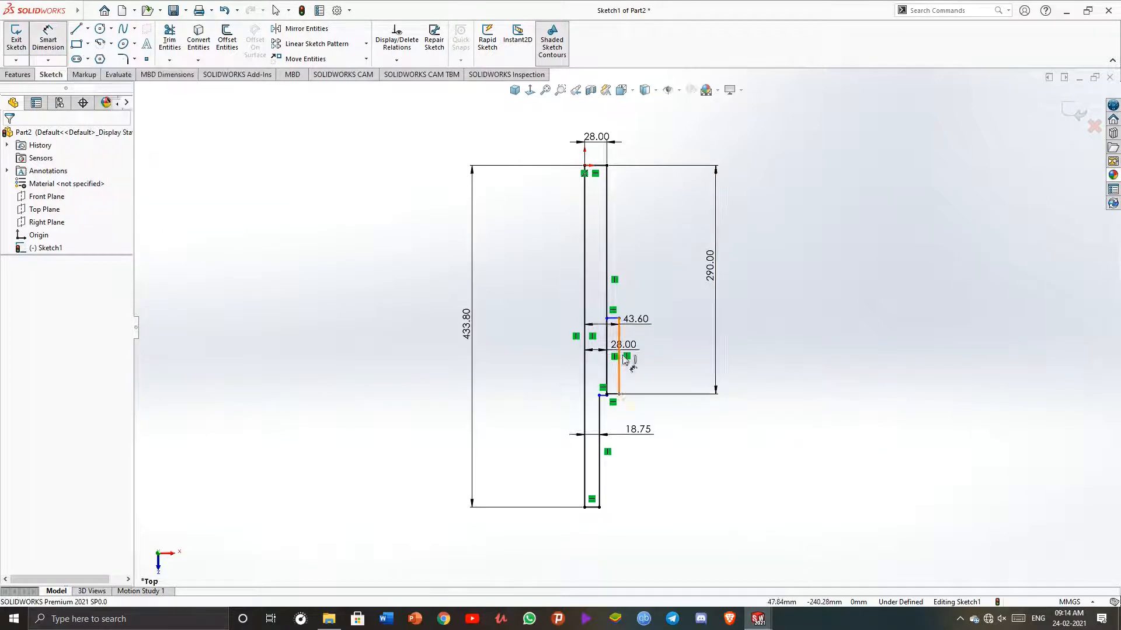
pyautogui.scroll(-3, 633, 320)
pyautogui.scroll(1, 653, 312)
pyautogui.scroll(-1, 616, 280)
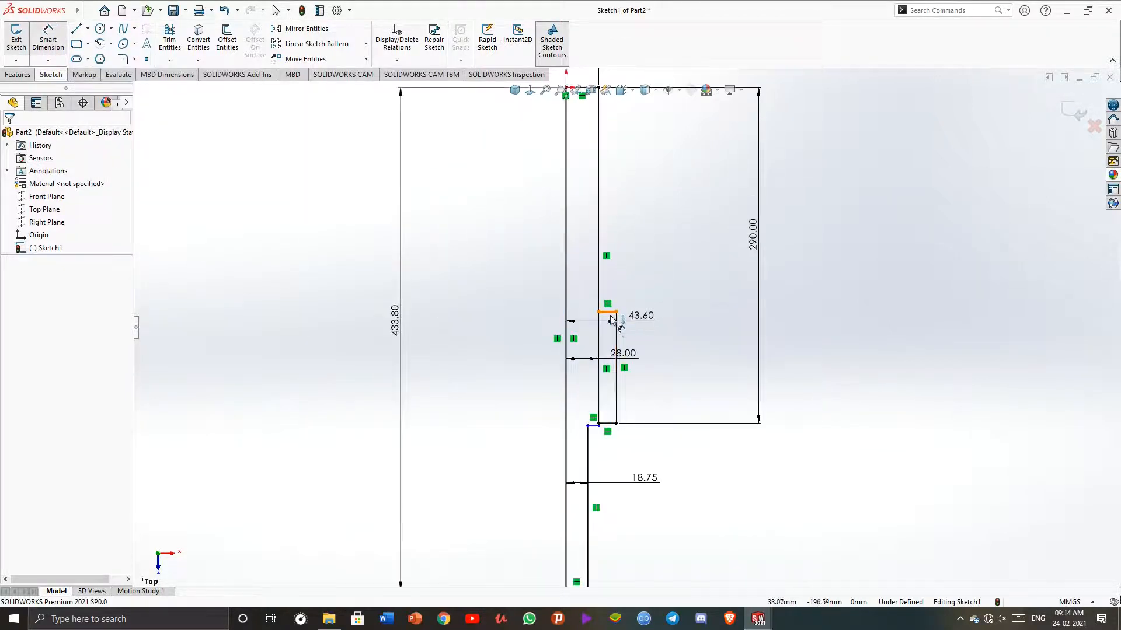
pyautogui.scroll(-3, 611, 314)
pyautogui.scroll(2, 616, 297)
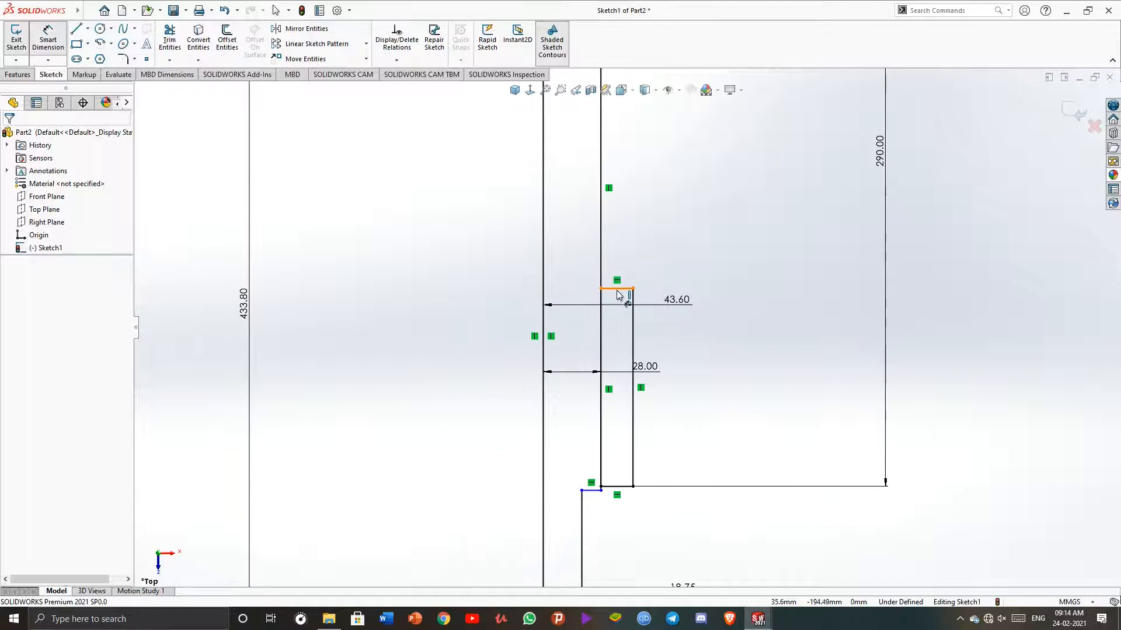
pyautogui.click(617, 288)
pyautogui.scroll(4, 627, 490)
pyautogui.scroll(-5, 607, 368)
pyautogui.click(599, 360)
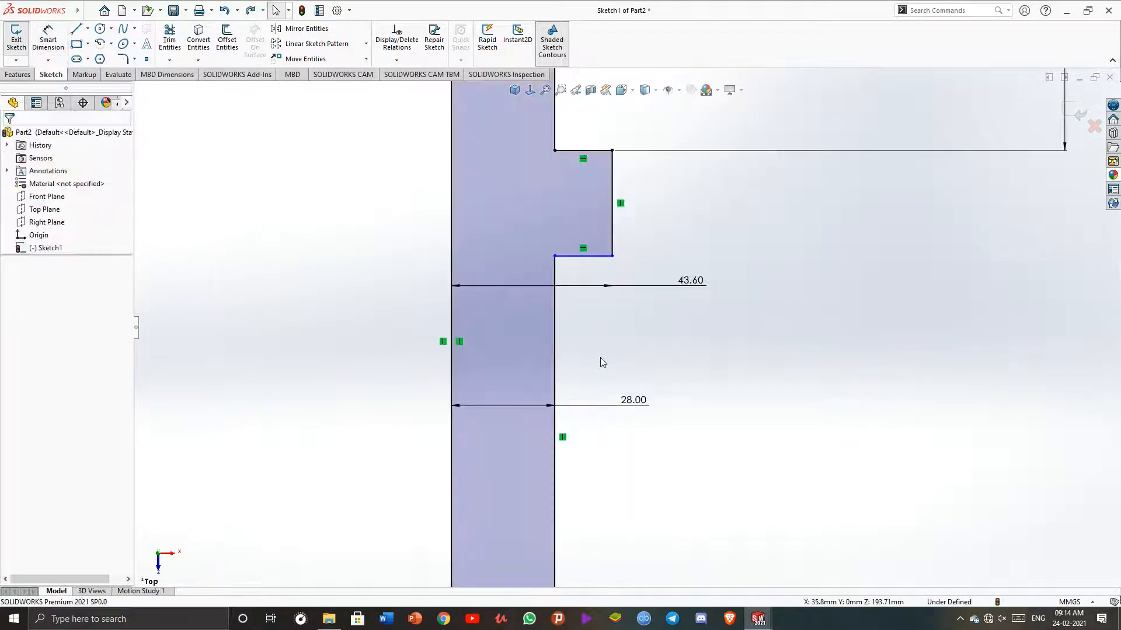
# Set the distance dimension between the profile's top edge and the collar to 290 mm again
pyautogui.scroll(6, 717, 349)
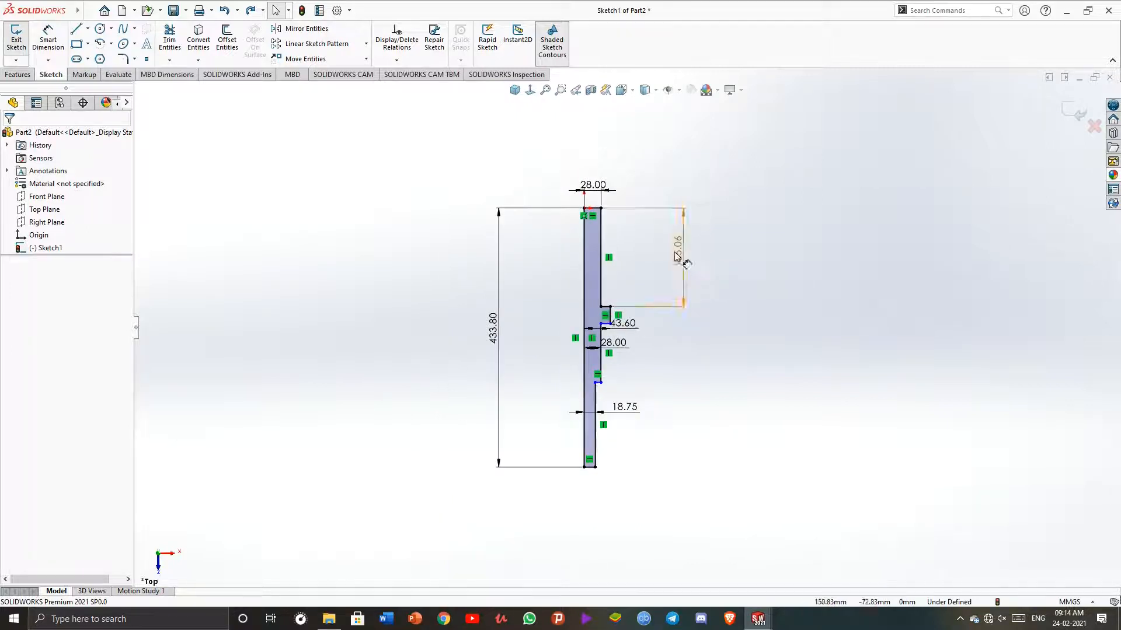
pyautogui.doubleClick(688, 245)
pyautogui.write('290')
pyautogui.press('Return')
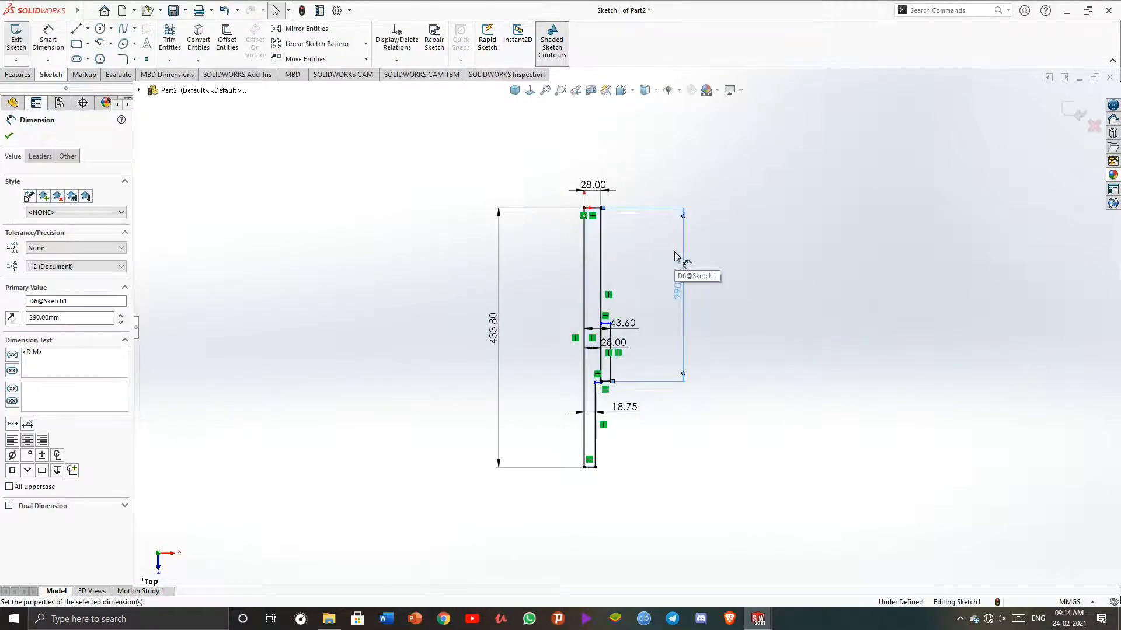
# Undo the last value change and delete the collar's position dimension
pyautogui.press('Escape')
pyautogui.hotkey('ctrl', 'z')
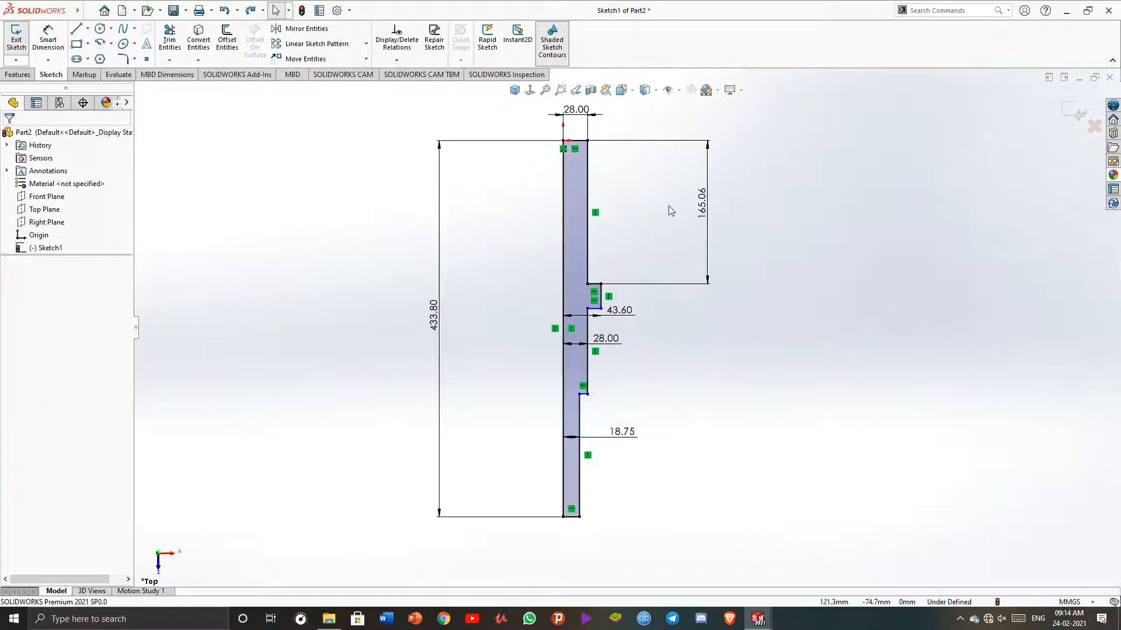
pyautogui.press('Delete')
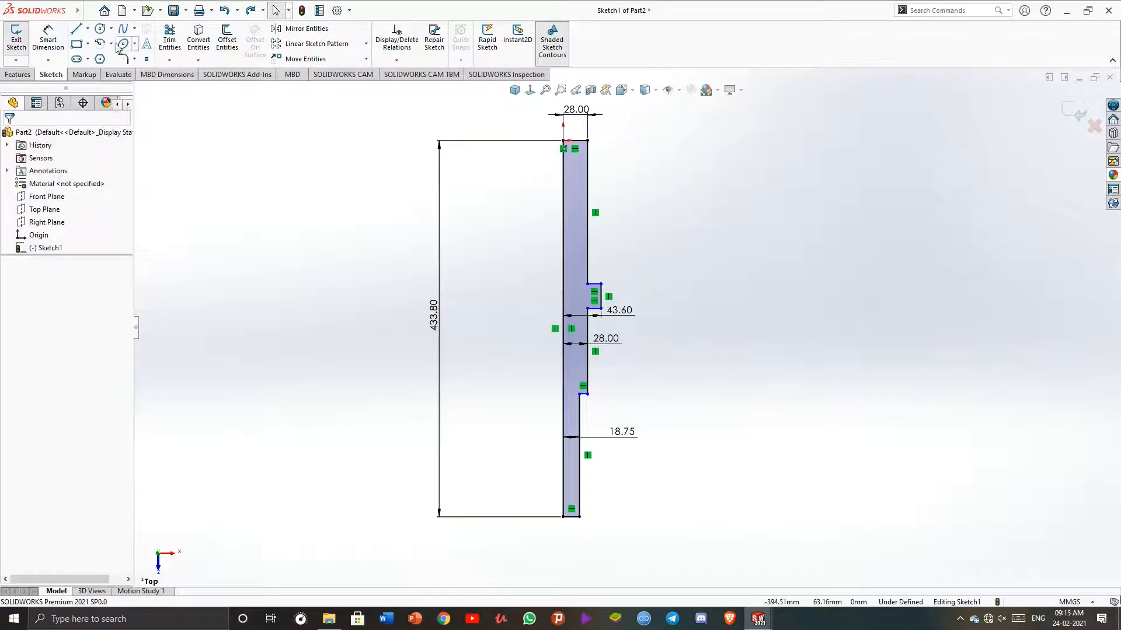
# Dimension the long vertical edge above the collar with a length of 290 mm
pyautogui.click(48, 41)
pyautogui.click(588, 187)
pyautogui.click(693, 219)
pyautogui.write('290')
pyautogui.press('Return')
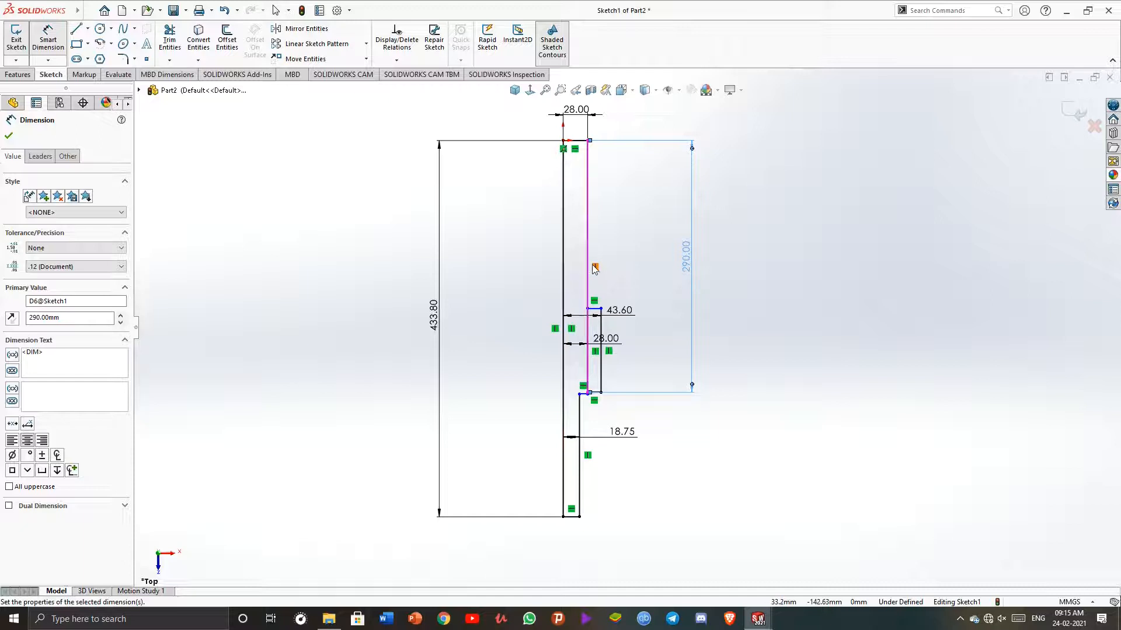
# Undo the 290 mm value on the length of the edge above the collar
pyautogui.press('Escape')
pyautogui.scroll(-4, 604, 320)
pyautogui.hotkey('ctrl', 'z')
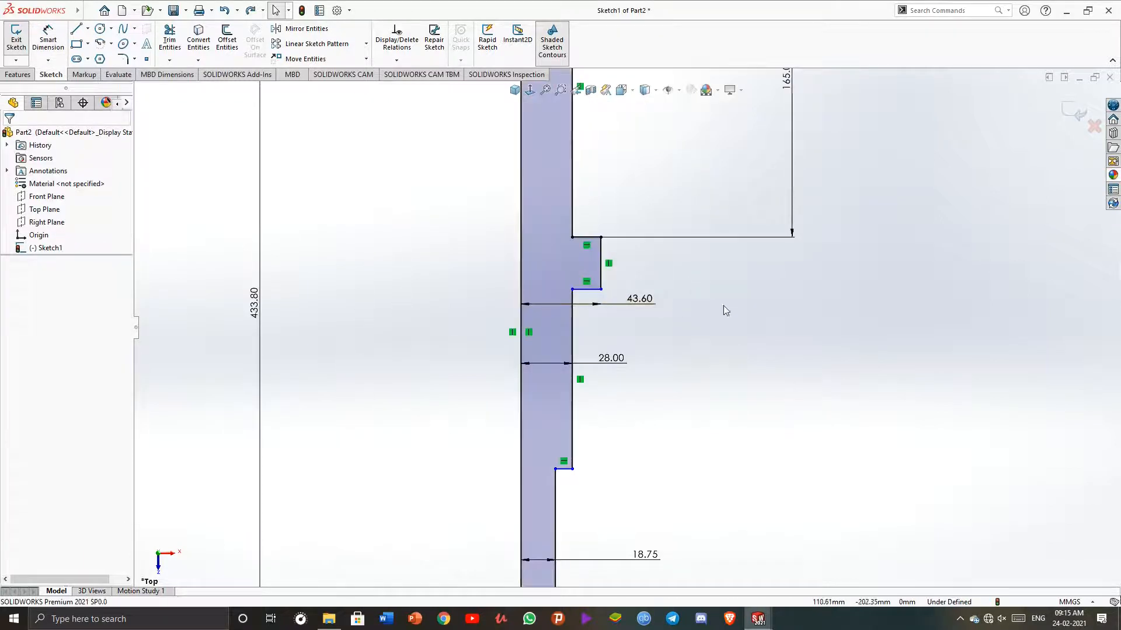
# Dimension the collar's outer vertical edge as 28 mm long
pyautogui.scroll(3, 723, 306)
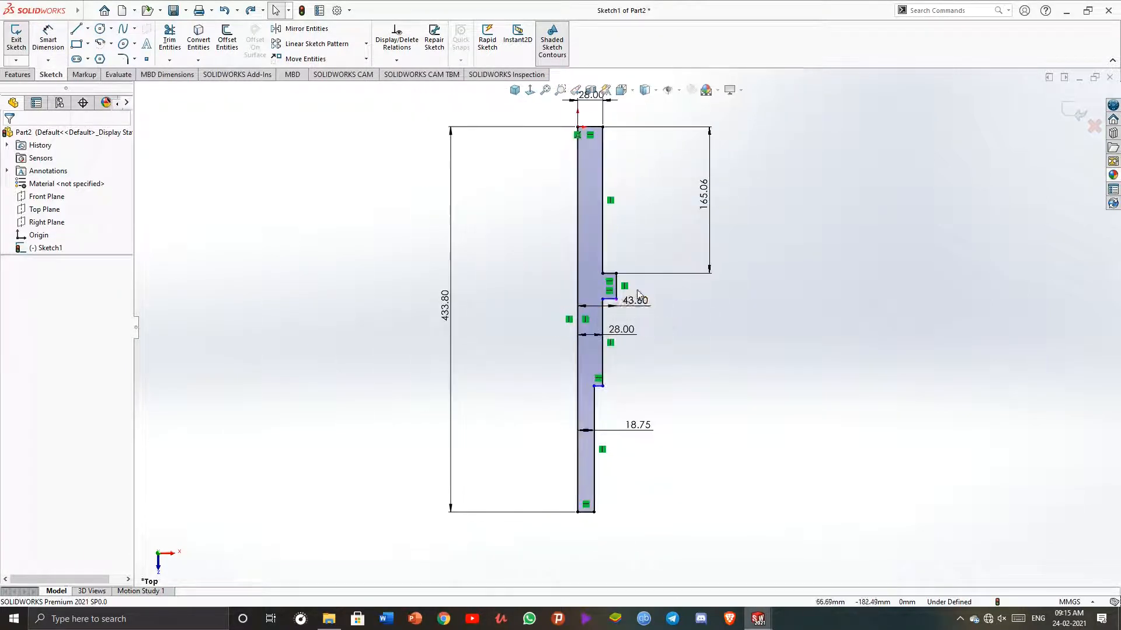
pyautogui.scroll(-2, 646, 281)
pyautogui.click(593, 294)
pyautogui.click(741, 302)
pyautogui.write('28')
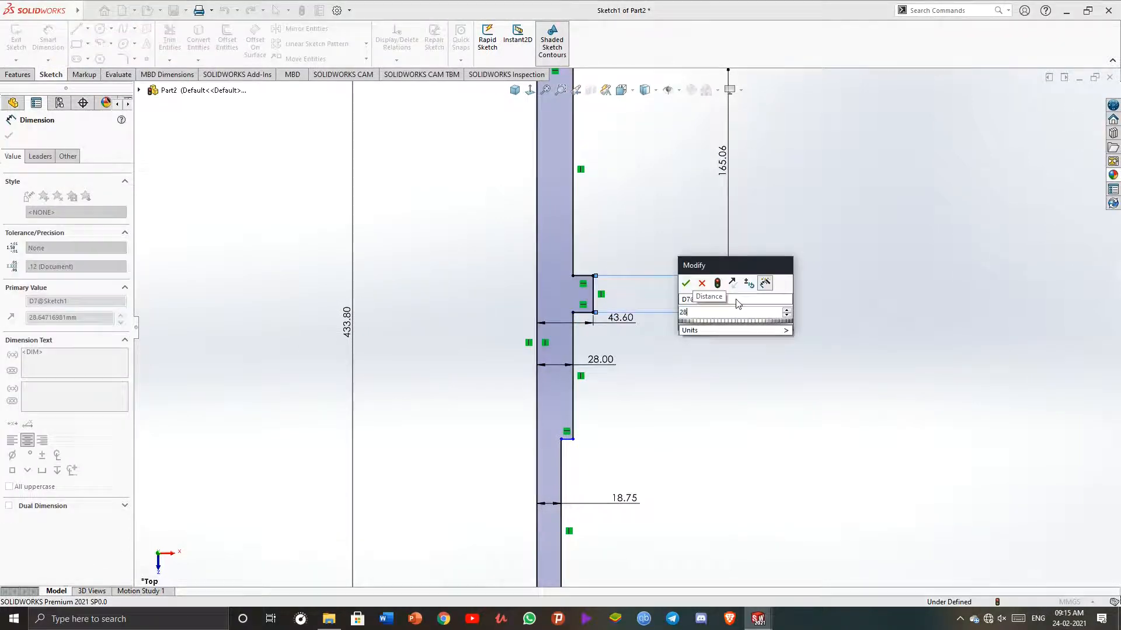
pyautogui.press('Return')
# Set the length of the collar's outer vertical edge to 24 mm
pyautogui.scroll(1, 704, 316)
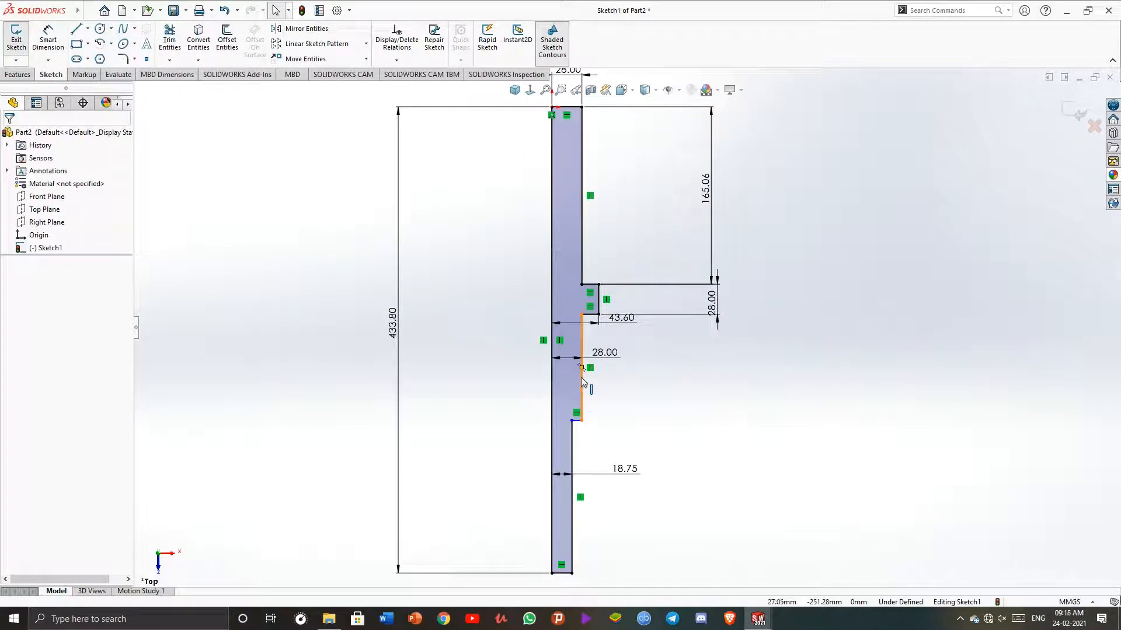
pyautogui.doubleClick(711, 304)
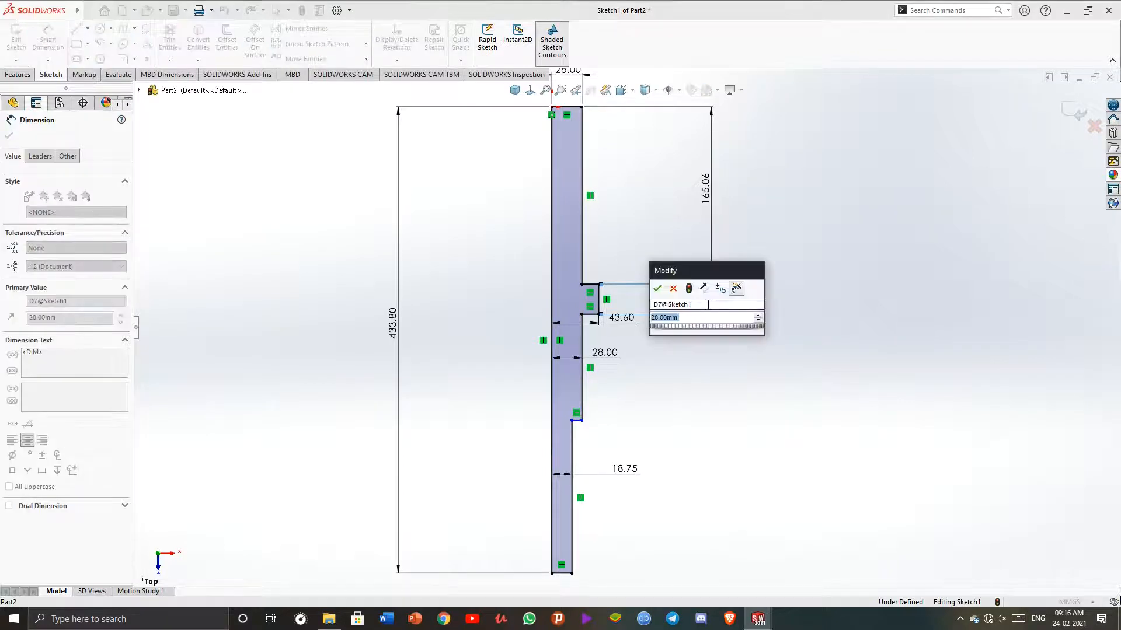
pyautogui.write('24')
pyautogui.press('Return')
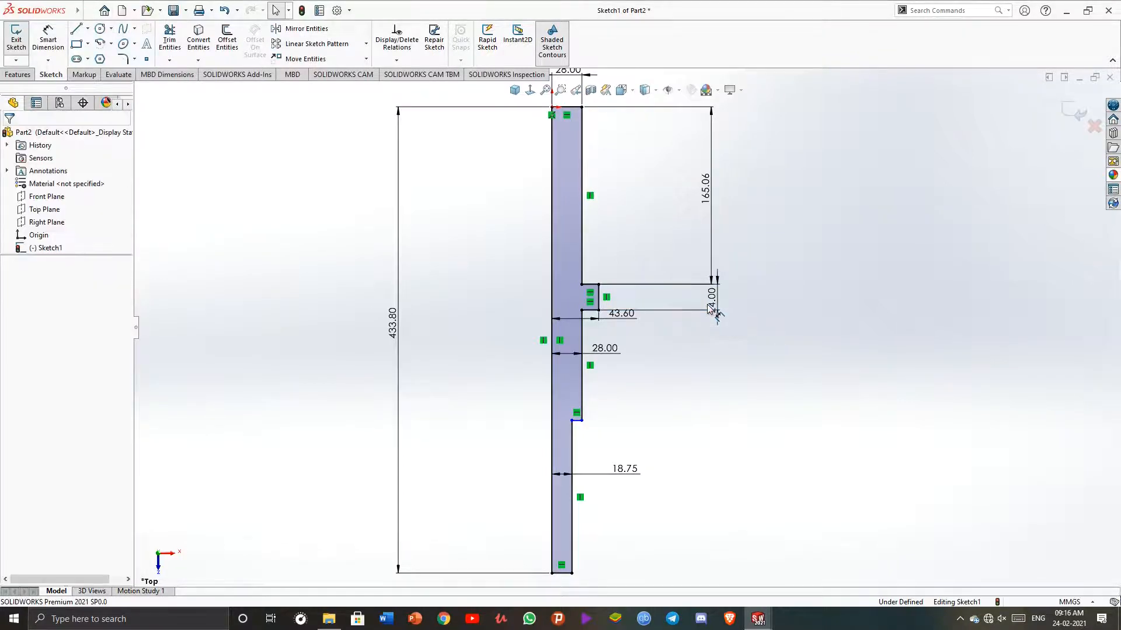
# Dimension the vertical edge just below the collar as 89 mm long
pyautogui.scroll(-1, 555, 404)
pyautogui.click(48, 40)
pyautogui.click(578, 341)
pyautogui.click(764, 367)
pyautogui.write('89')
pyautogui.press('Return')
pyautogui.press('Escape')
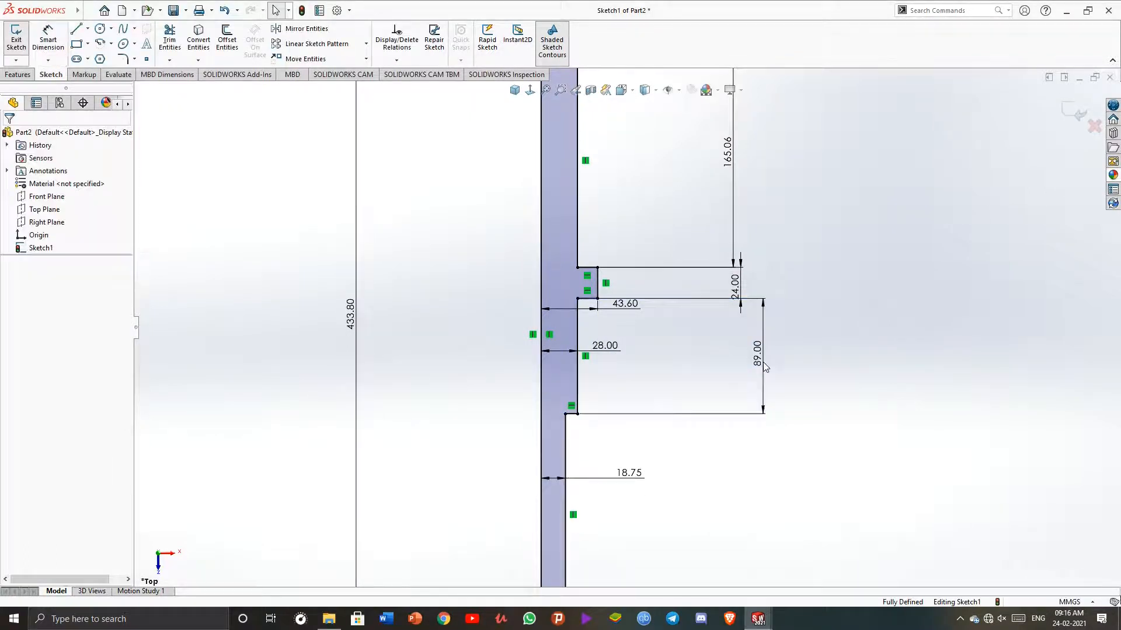
# Set the length of the vertical edge above the collar to 290 mm
pyautogui.scroll(1, 622, 325)
pyautogui.doubleClick(714, 178)
pyautogui.write('29')
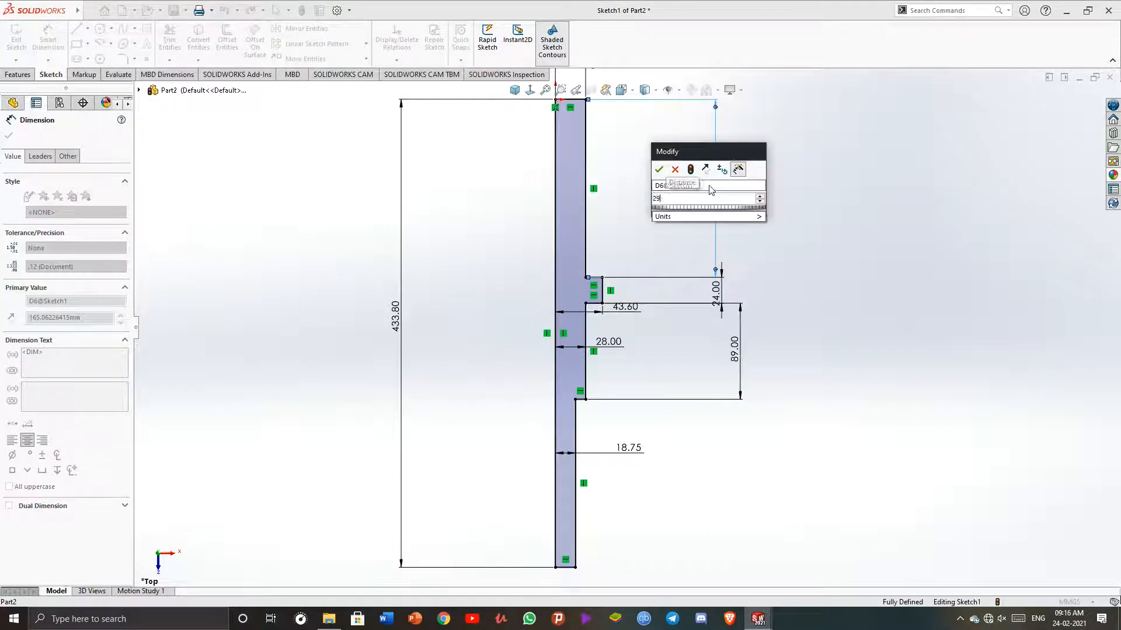
pyautogui.write('0')
pyautogui.press('Return')
pyautogui.press('Escape')
pyautogui.press('f')
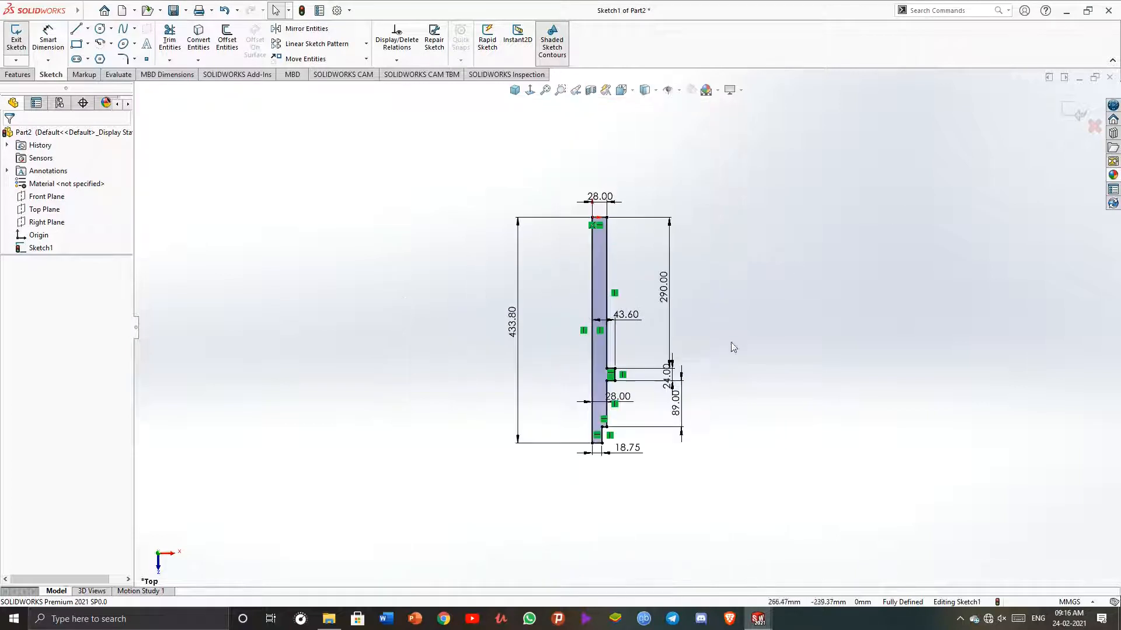
# Try to dimension the length of the short vertical edge at the profile's lower end
pyautogui.scroll(-2, 718, 356)
pyautogui.click(48, 40)
pyautogui.scroll(-3, 561, 481)
pyautogui.click(524, 463)
pyautogui.click(601, 467)
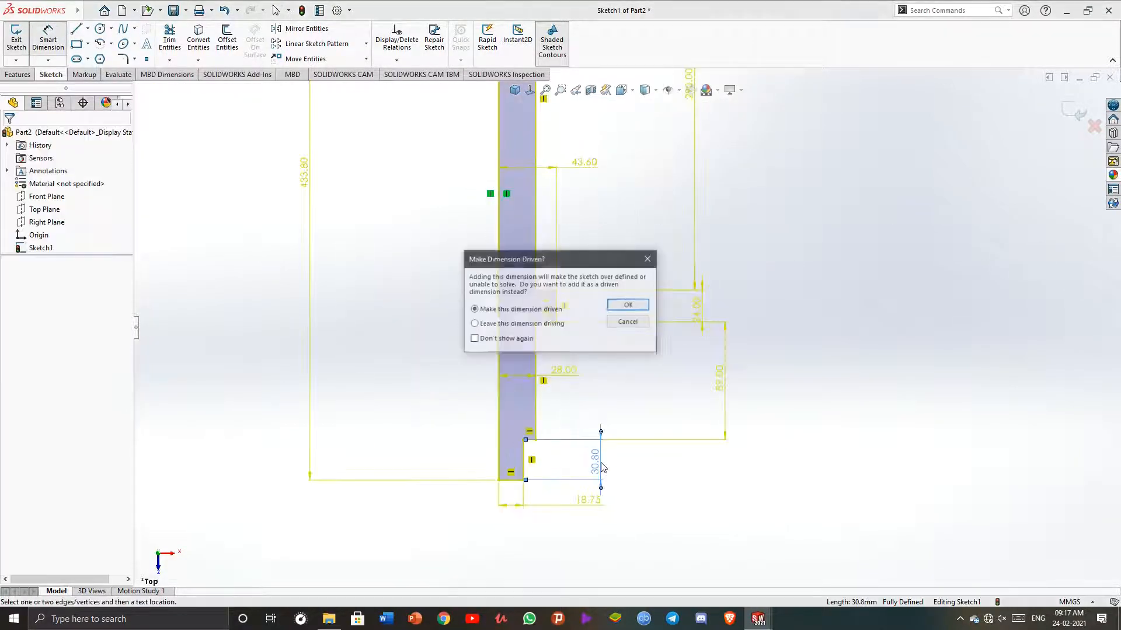
pyautogui.click(629, 323)
# Set the length of the vertical edge below the collar to 89.8 mm
pyautogui.scroll(4, 768, 302)
pyautogui.click(668, 352)
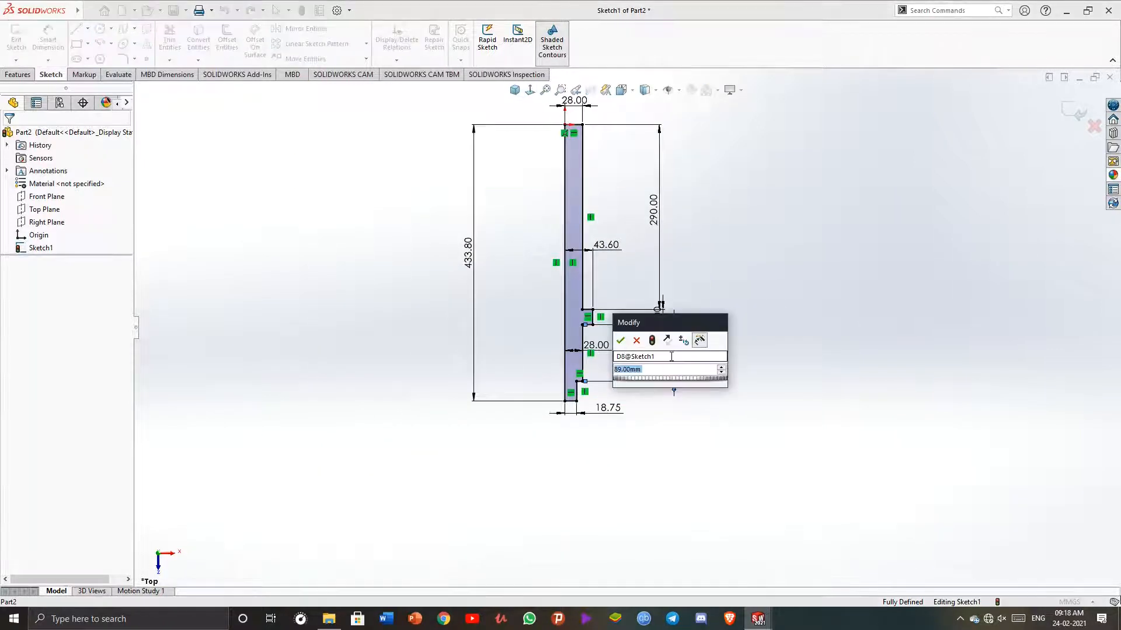
pyautogui.write('.8')
pyautogui.press('Return')
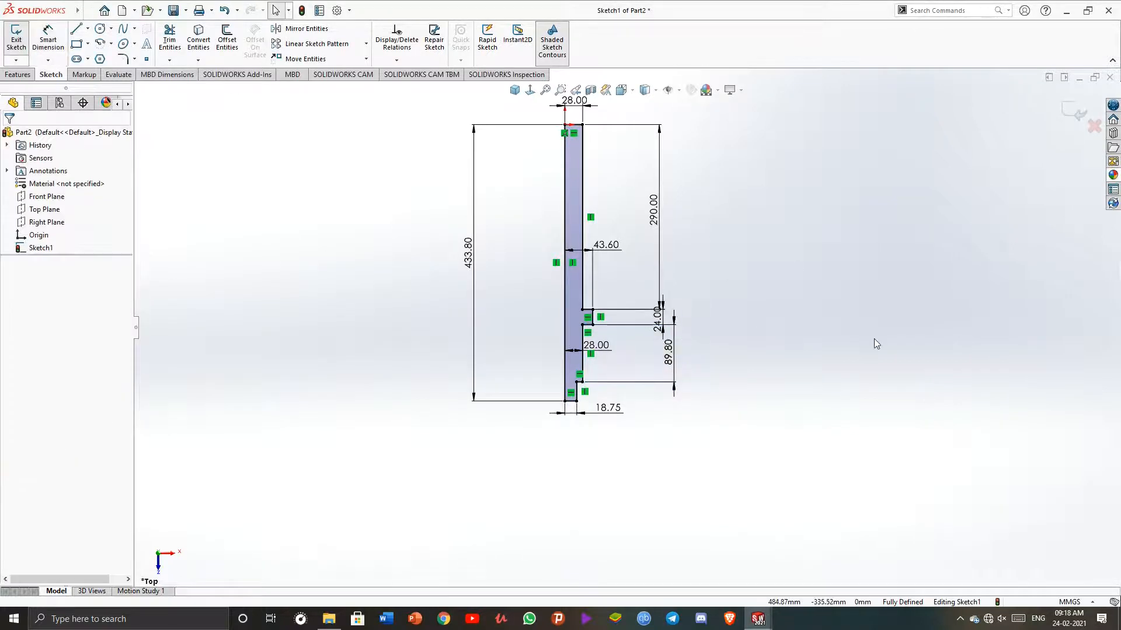
# Check the length of the short vertical edge at the profile's lower end
pyautogui.scroll(-5, 617, 357)
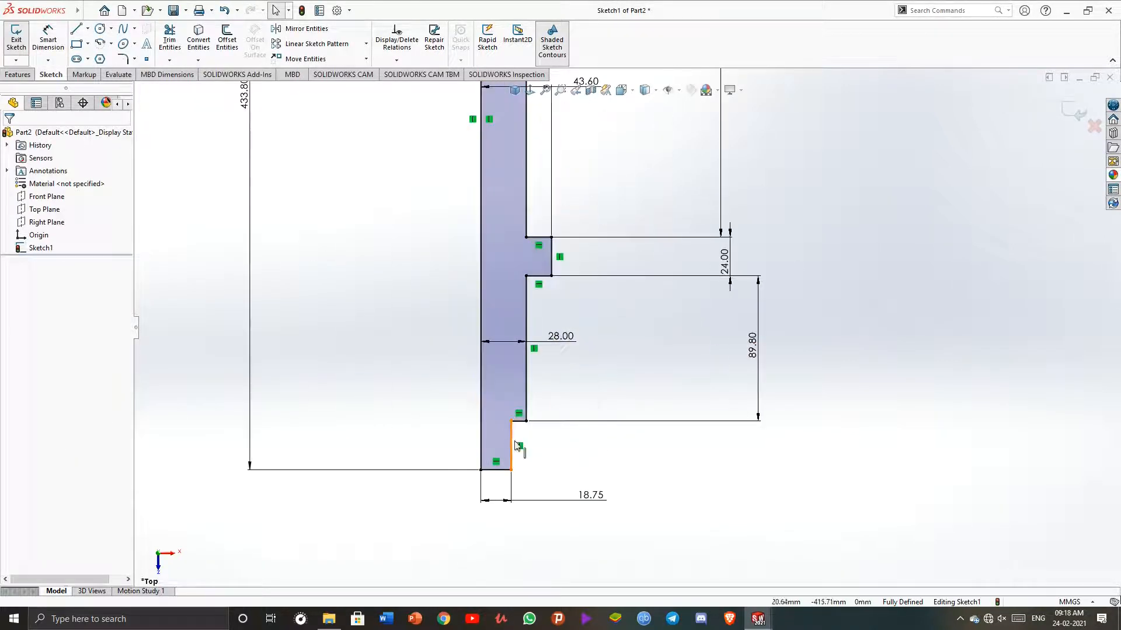
pyautogui.click(47, 39)
pyautogui.click(511, 448)
pyautogui.press('Escape')
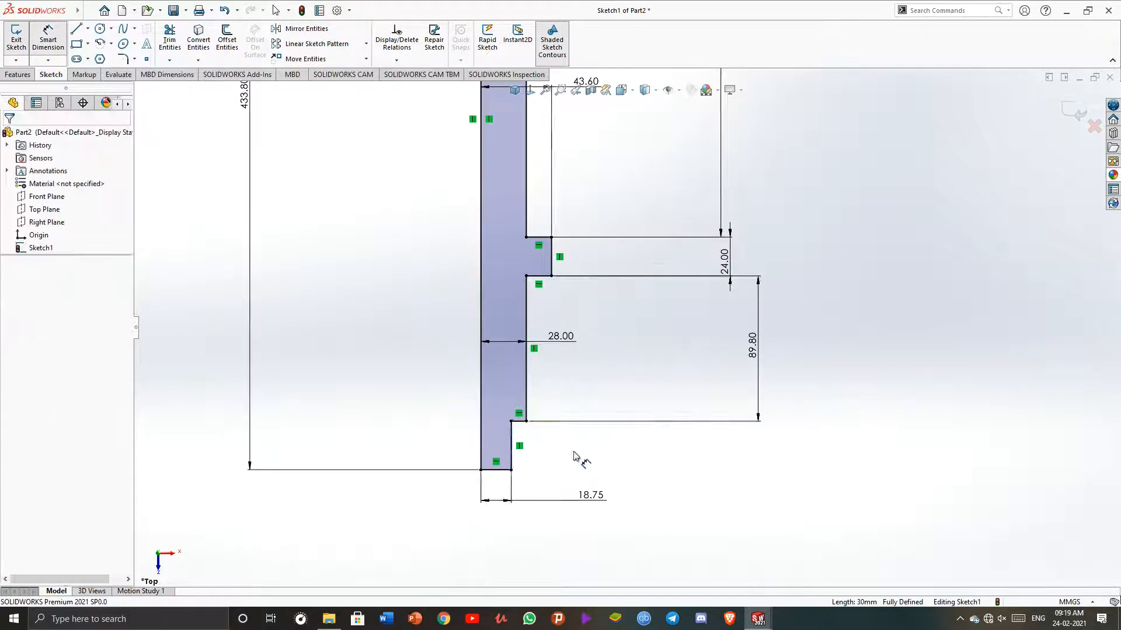
pyautogui.scroll(9, 672, 415)
pyautogui.scroll(-4, 666, 298)
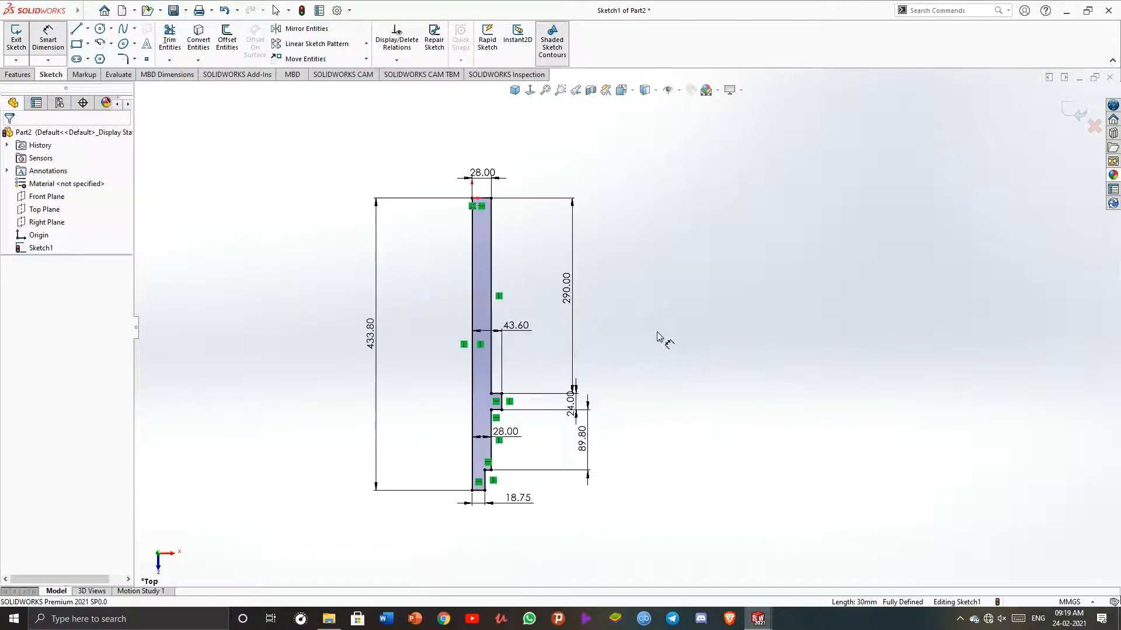
pyautogui.scroll(-6, 571, 243)
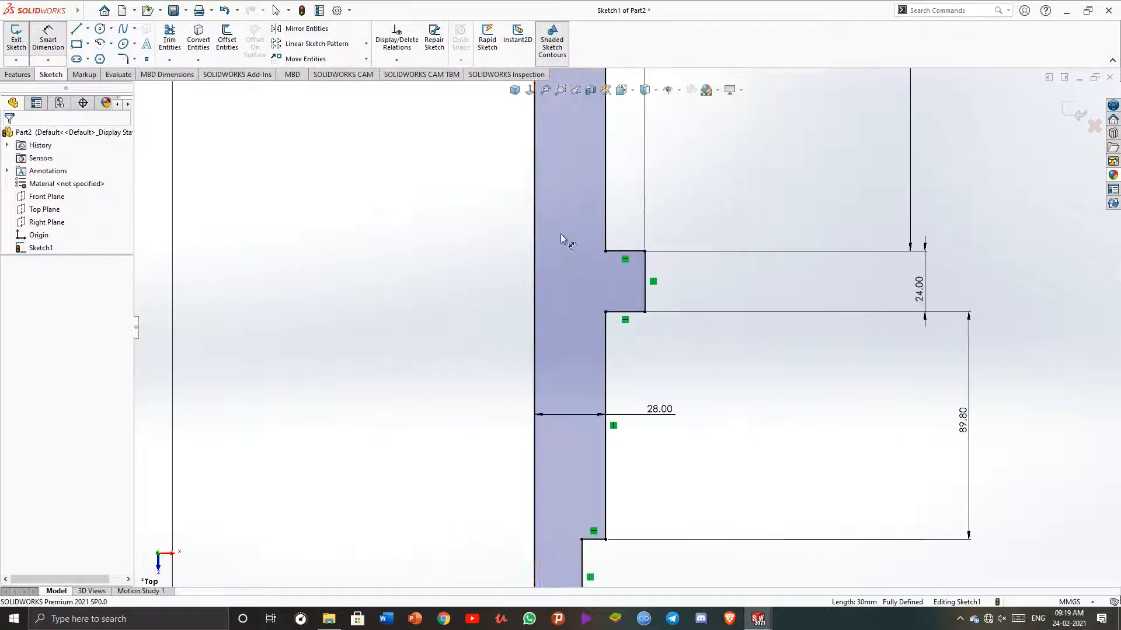
# Try to delete the long vertical line along the shaft's axis
pyautogui.click(534, 251)
pyautogui.scroll(6, 421, 310)
pyautogui.press('Escape')
pyautogui.press('Escape')
pyautogui.scroll(-2, 534, 319)
pyautogui.scroll(5, 555, 298)
pyautogui.scroll(-2, 649, 169)
pyautogui.click(617, 267)
pyautogui.press('Delete')
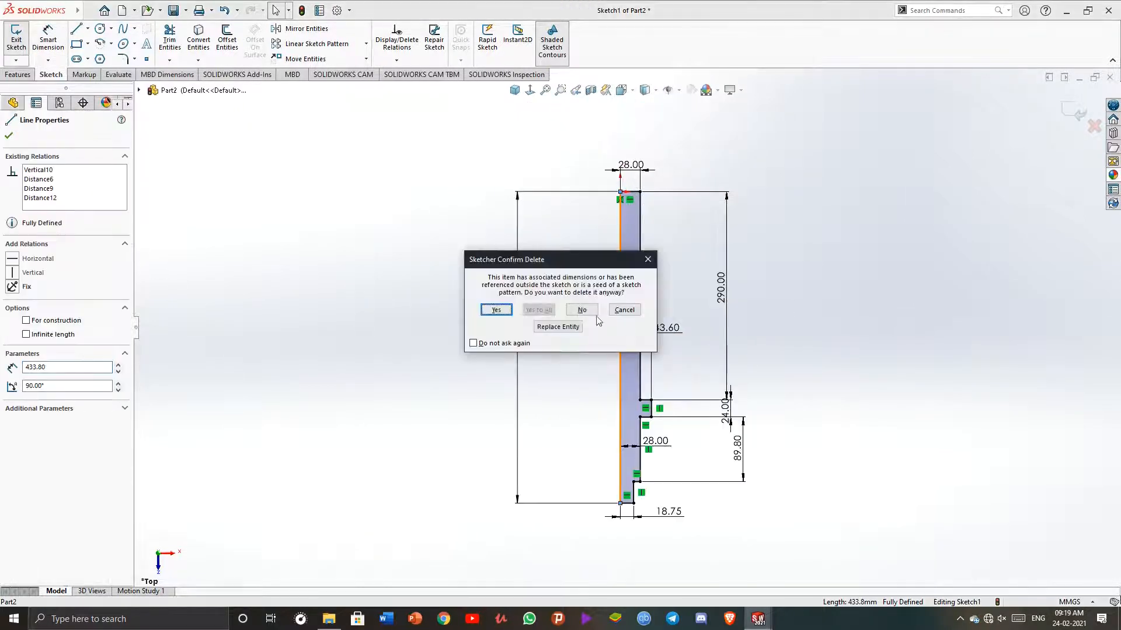
pyautogui.click(648, 260)
# Delete the solid vertical profile line that runs along the shaft's axis
pyautogui.scroll(-3, 633, 516)
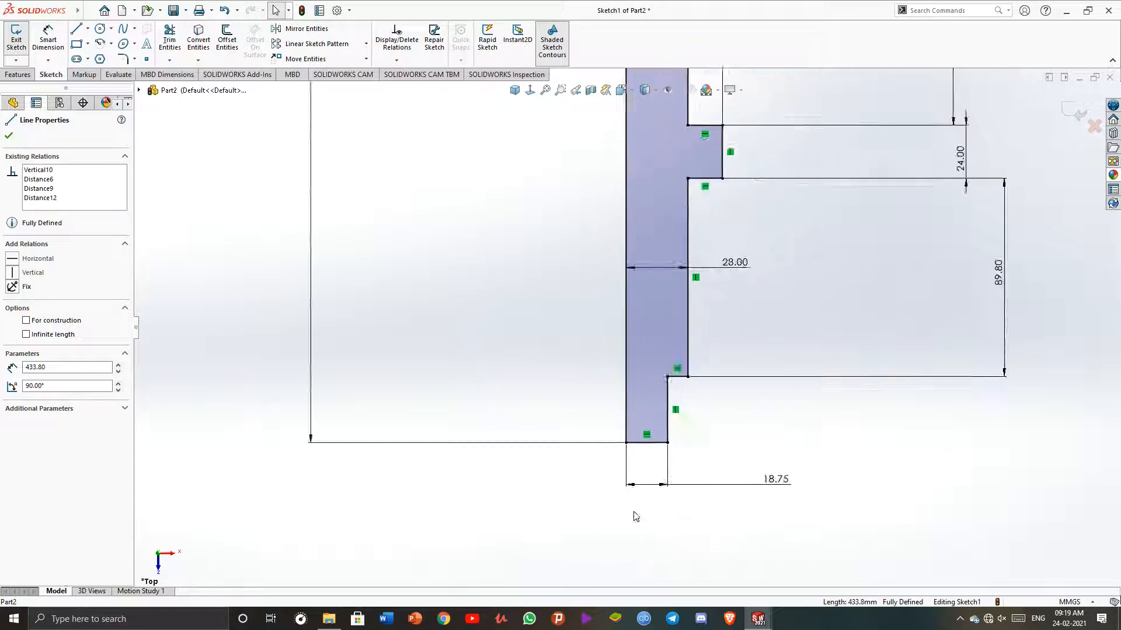
pyautogui.scroll(2, 636, 240)
pyautogui.scroll(2, 636, 239)
pyautogui.scroll(-3, 624, 280)
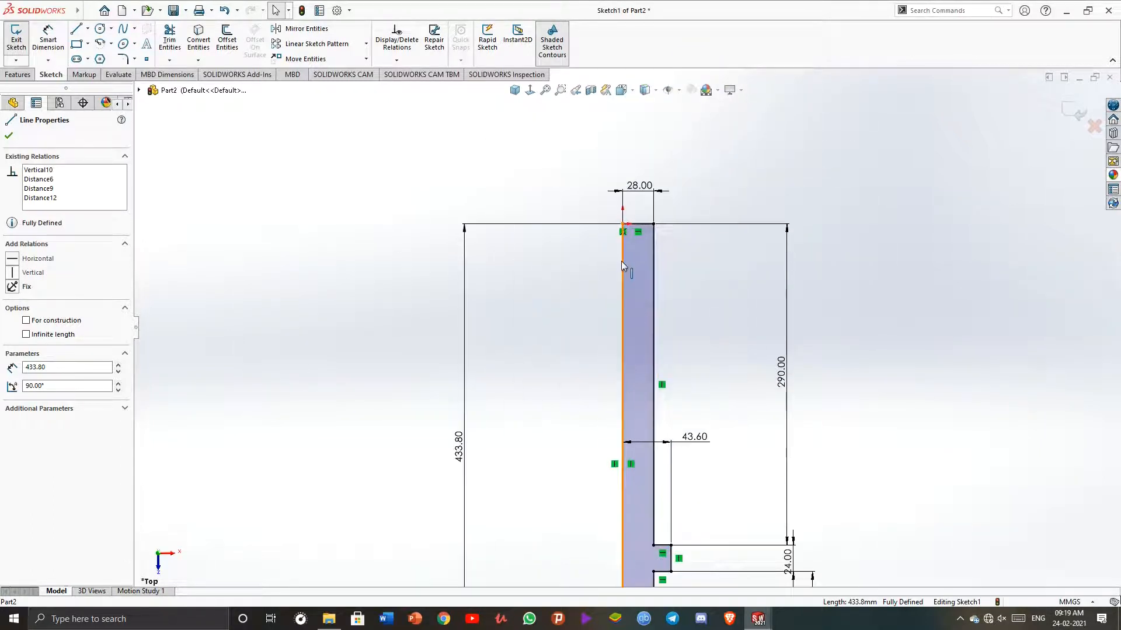
pyautogui.click(623, 224)
pyautogui.click(745, 145)
pyautogui.scroll(5, 605, 368)
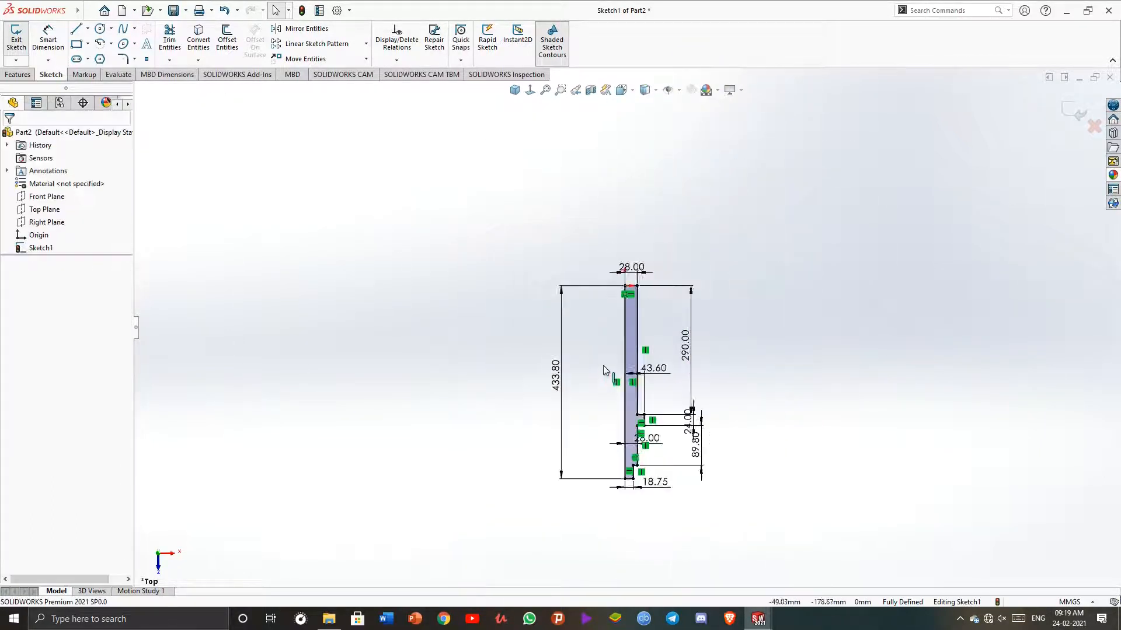
pyautogui.scroll(-3, 604, 368)
pyautogui.click(643, 332)
pyautogui.press('Delete')
pyautogui.click(506, 318)
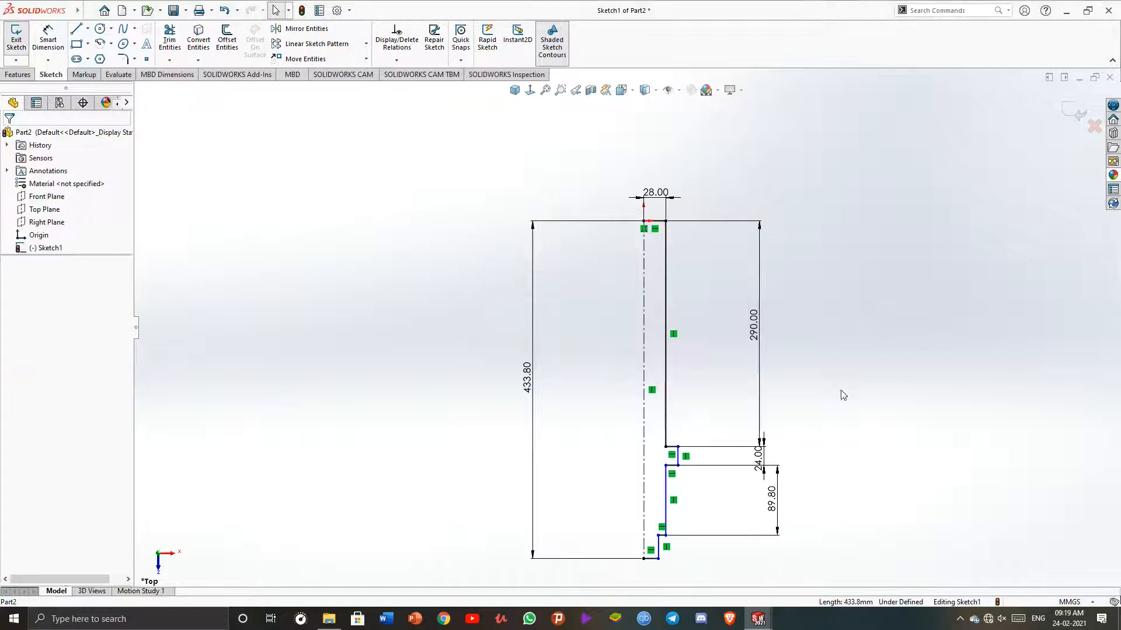
# Delete the short horizontal line that closes the profile's lower end
pyautogui.scroll(1, 616, 558)
pyautogui.scroll(-2, 609, 566)
pyautogui.click(659, 474)
pyautogui.scroll(2, 659, 476)
pyautogui.scroll(-3, 648, 185)
pyautogui.scroll(3, 649, 184)
pyautogui.scroll(-4, 637, 507)
pyautogui.click(646, 436)
pyautogui.press('Delete')
pyautogui.click(637, 436)
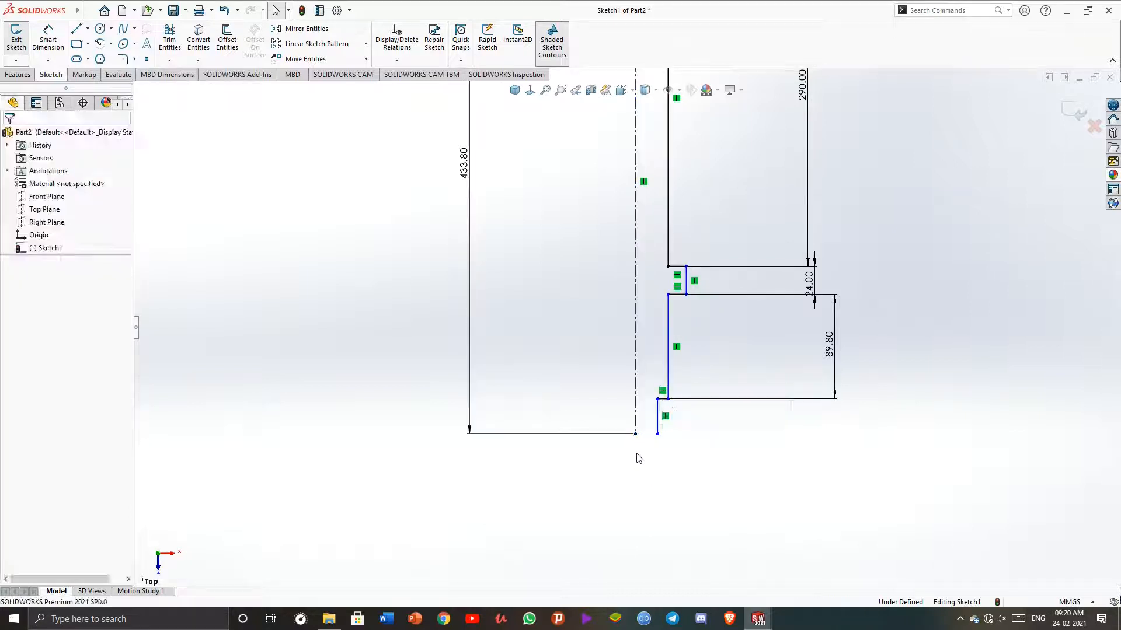
# Undo the deletion of the axis line and of the lower horizontal line
pyautogui.hotkey('ctrl', 'z')
pyautogui.hotkey('ctrl', 'z')
pyautogui.scroll(6, 618, 467)
pyautogui.scroll(-4, 696, 268)
# Examine the profile's collar and lower step together with their dimensions
pyautogui.click(695, 267)
pyautogui.scroll(1, 692, 264)
pyautogui.scroll(-2, 691, 264)
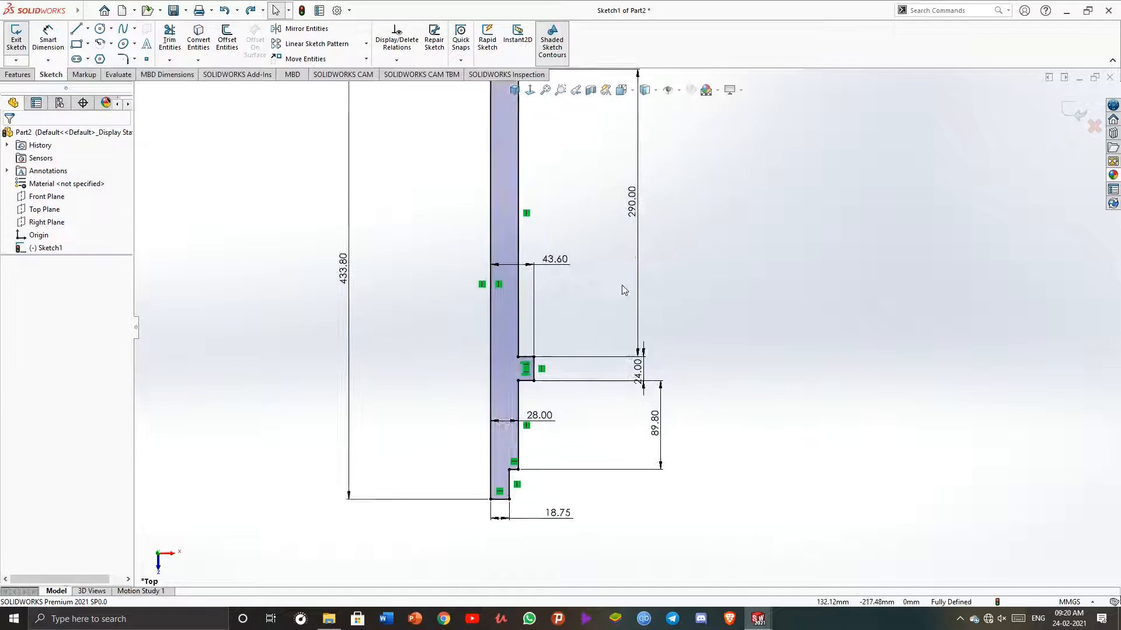
pyautogui.scroll(1, 620, 293)
pyautogui.scroll(-2, 638, 379)
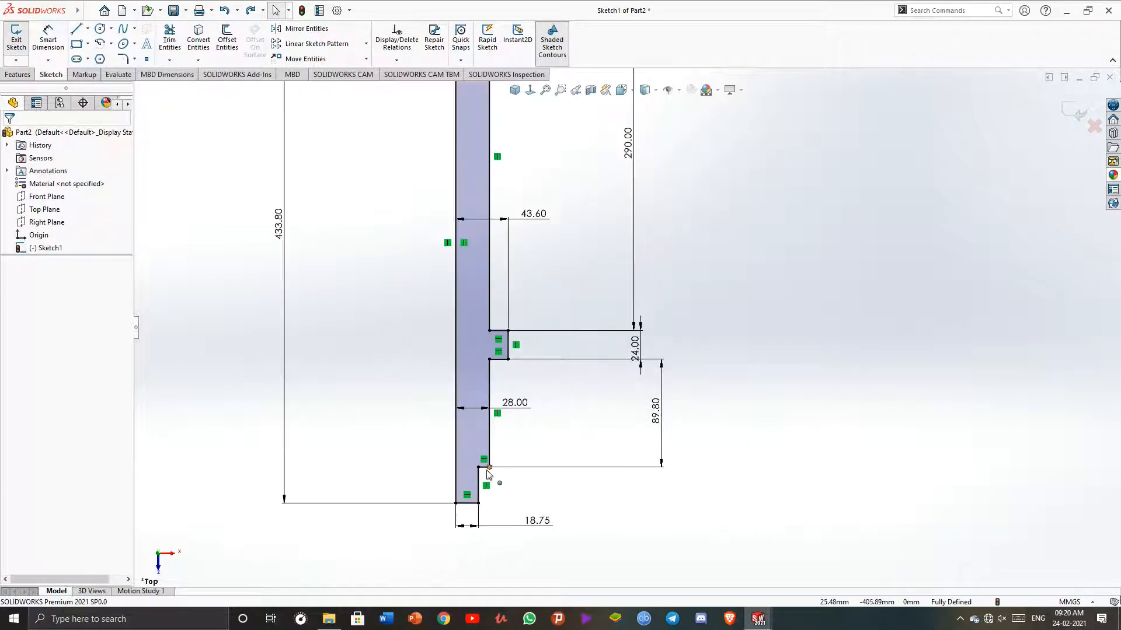
pyautogui.scroll(2, 496, 470)
pyautogui.scroll(-2, 560, 438)
pyautogui.scroll(2, 524, 449)
pyautogui.scroll(3, 524, 449)
pyautogui.scroll(-2, 674, 245)
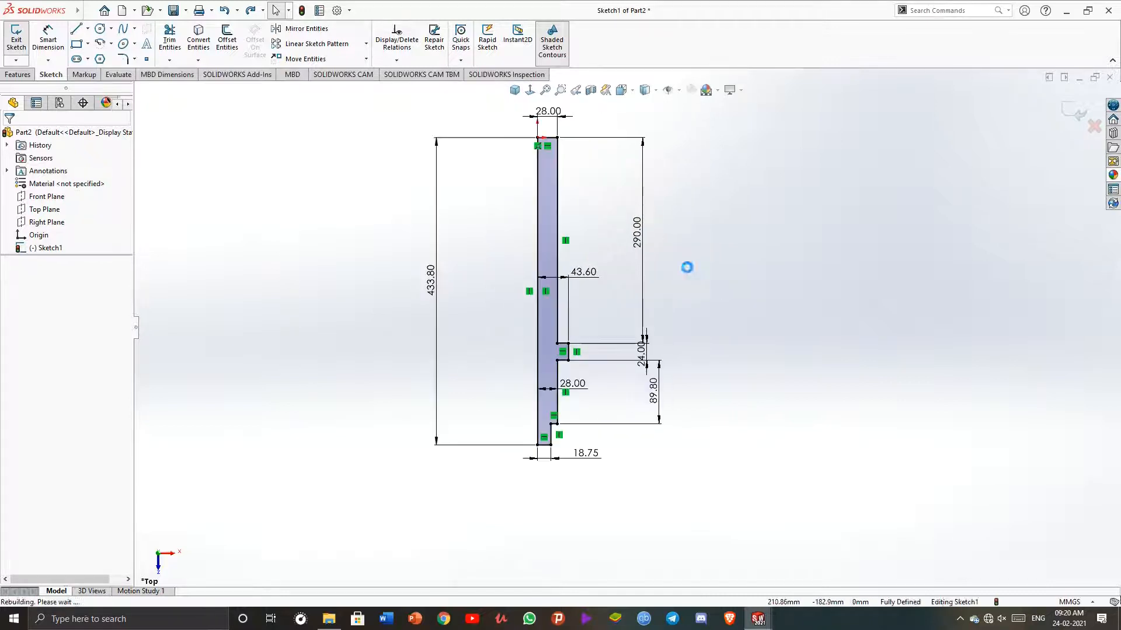
# Re-enter 89.8 mm as the length of the vertical edge below the collar
pyautogui.doubleClick(653, 390)
pyautogui.write('89.8')
pyautogui.press('Return')
pyautogui.click(686, 394)
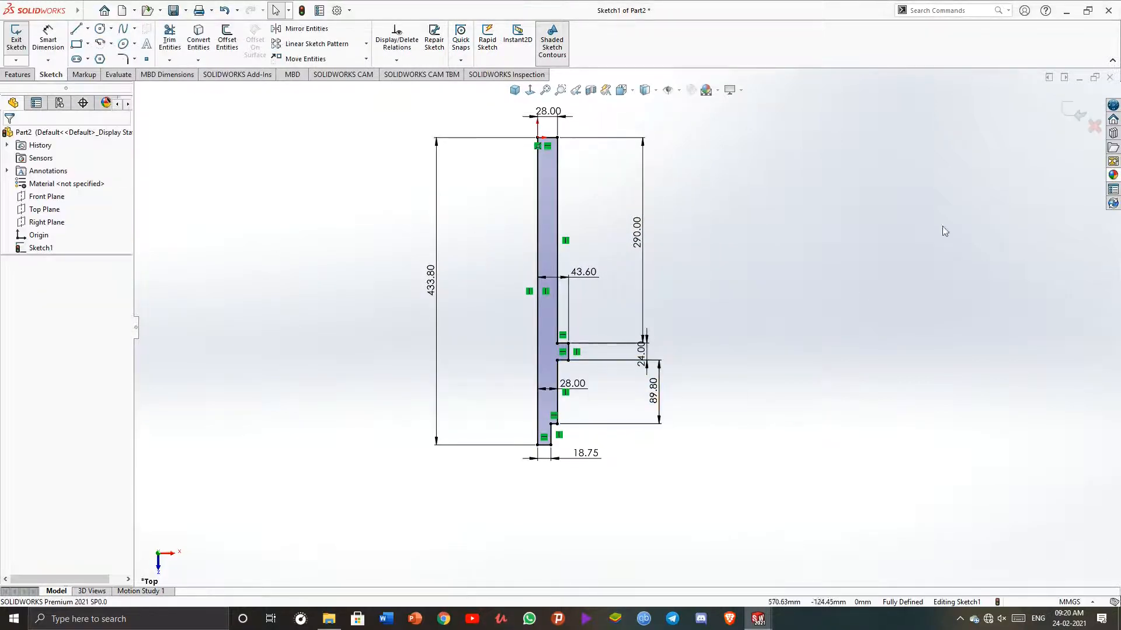
# Close the sketch and revolve the half profile about its axis into a solid shaft
pyautogui.scroll(3, 863, 296)
pyautogui.click(1074, 111)
pyautogui.click(515, 90)
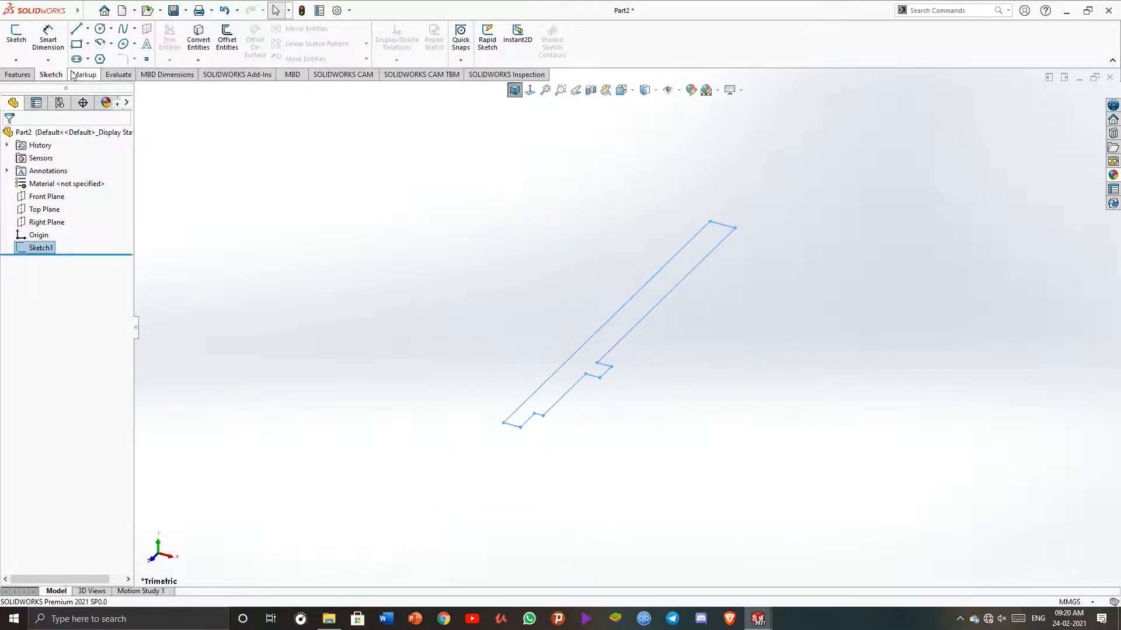
pyautogui.click(18, 75)
pyautogui.click(56, 39)
pyautogui.moveTo(800, 388); pyautogui.dragTo(771, 251, button='middle')
pyautogui.click(515, 91)
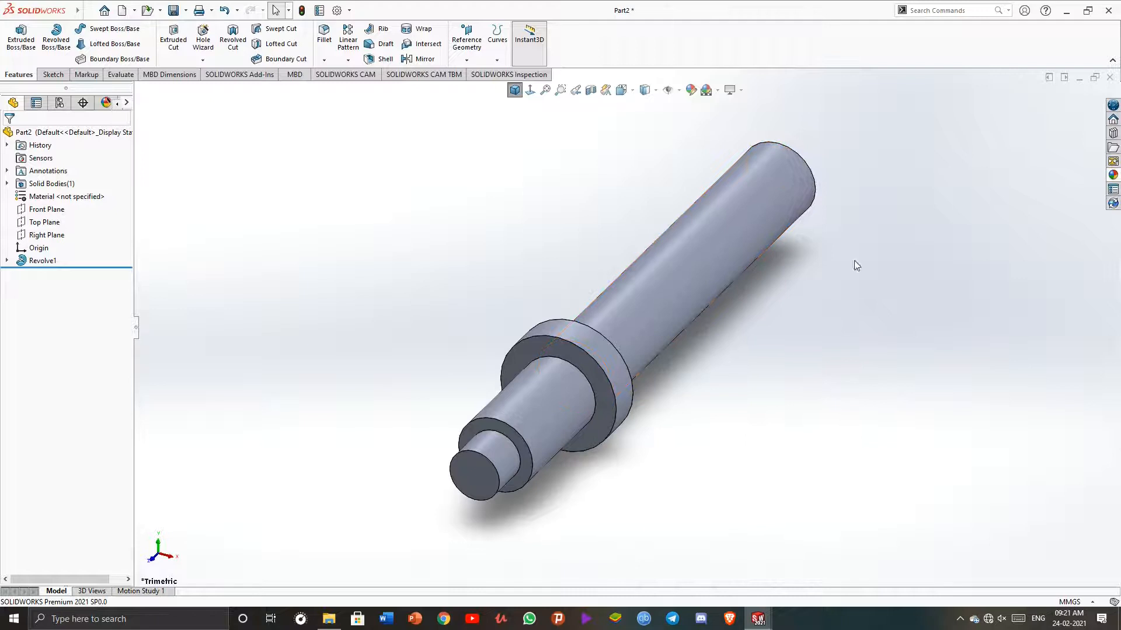
# On the collar's flat face toward the short end, sketch an origin-centred circle with a radius of about 21.6 mm
pyautogui.click(570, 350)
pyautogui.click(50, 74)
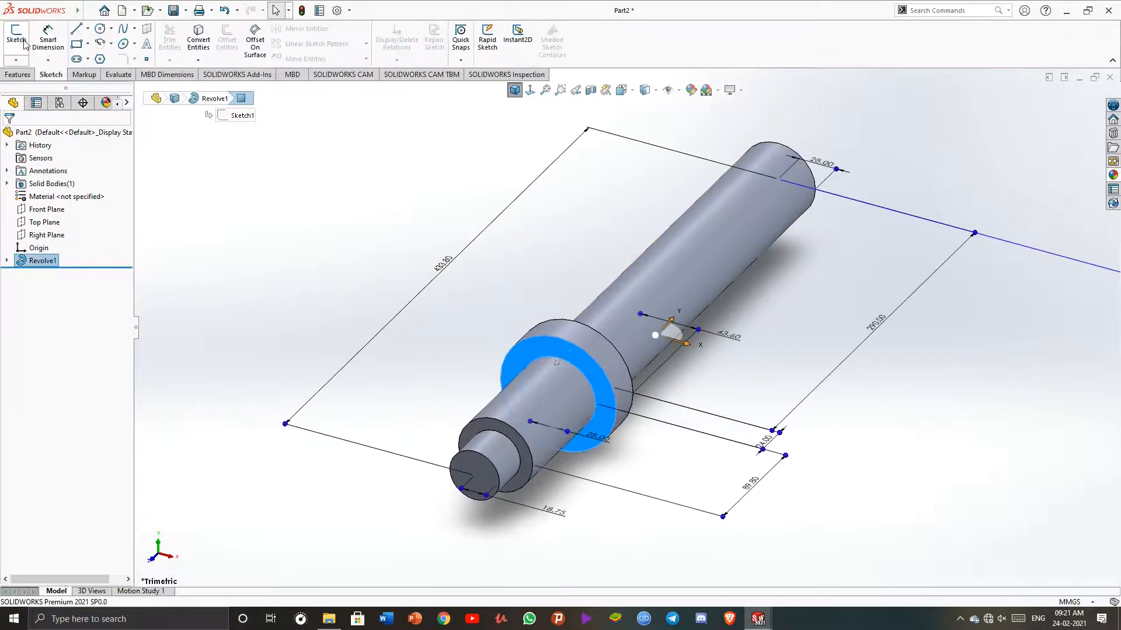
pyautogui.click(17, 40)
pyautogui.click(99, 28)
pyautogui.click(616, 359)
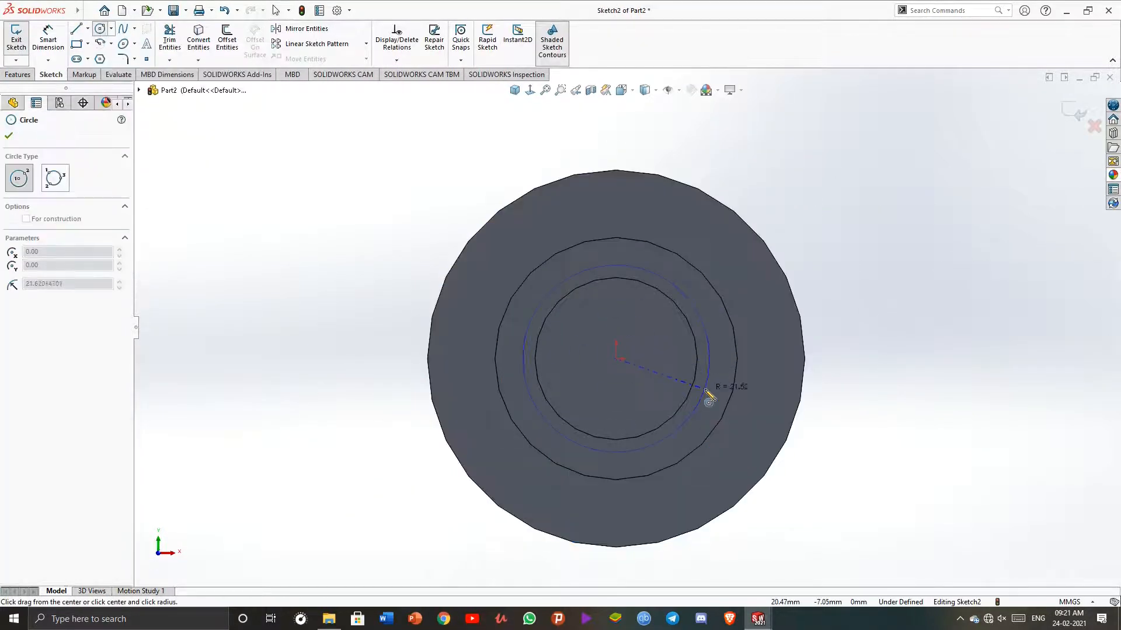
pyautogui.click(704, 390)
pyautogui.press('Escape')
# Dimension the circle's diameter as 56.3 mm and close the sketch
pyautogui.click(48, 39)
pyautogui.click(632, 271)
pyautogui.click(868, 362)
pyautogui.write('56.3')
pyautogui.press('Return')
pyautogui.press('Escape')
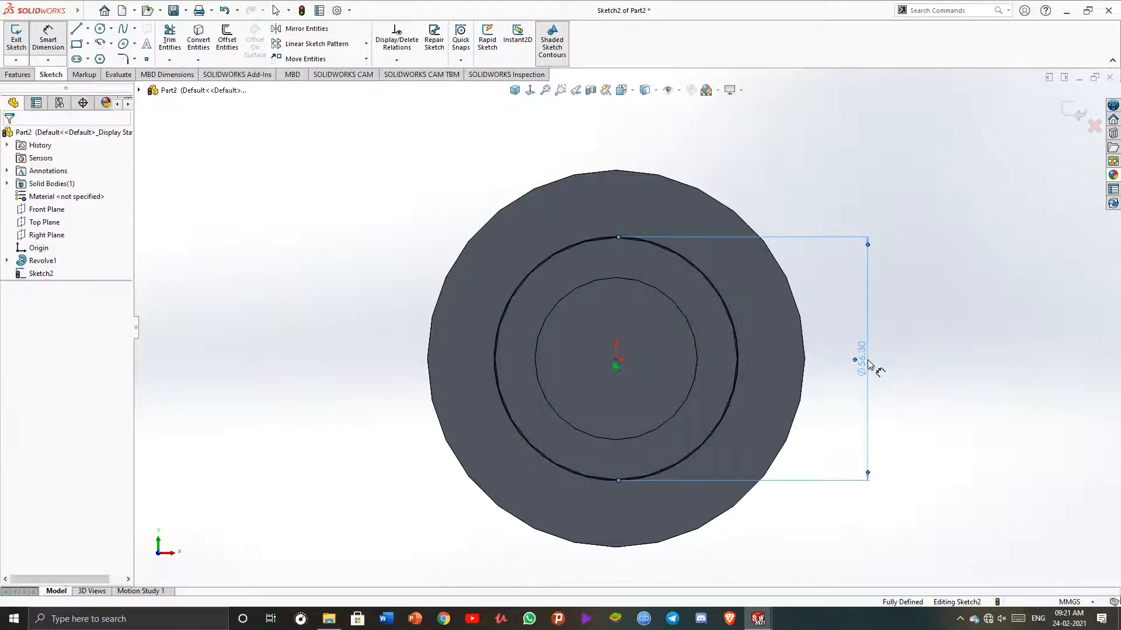
pyautogui.click(1075, 114)
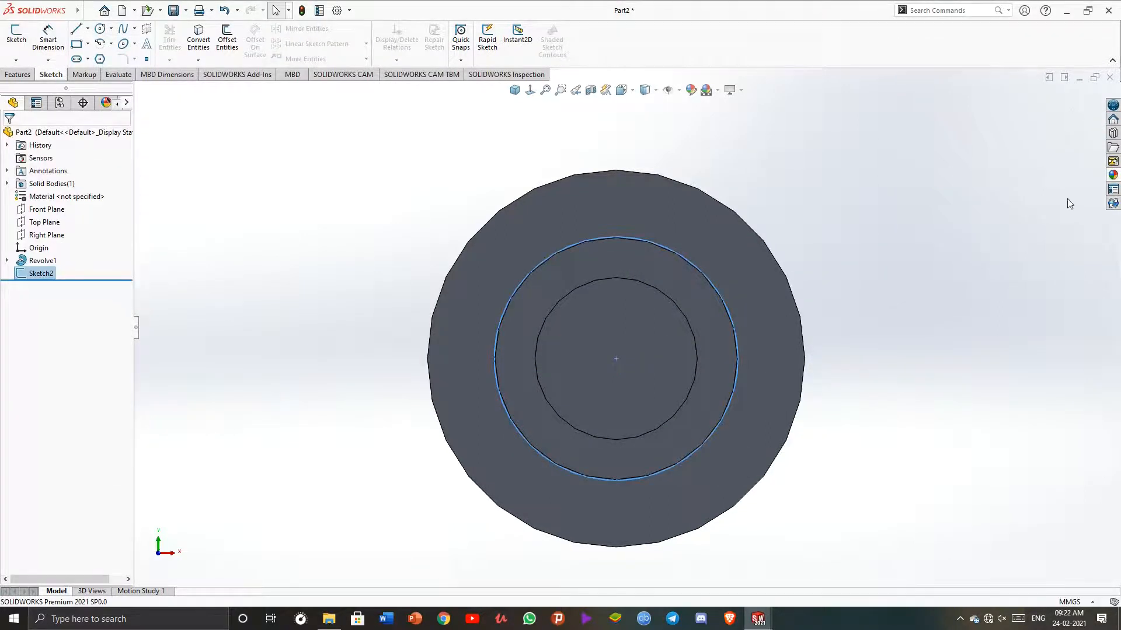
# Extrude the 56.3 mm circle as a blind boss 62.5 mm deep from the collar's face
pyautogui.click(515, 90)
pyautogui.click(18, 74)
pyautogui.click(21, 38)
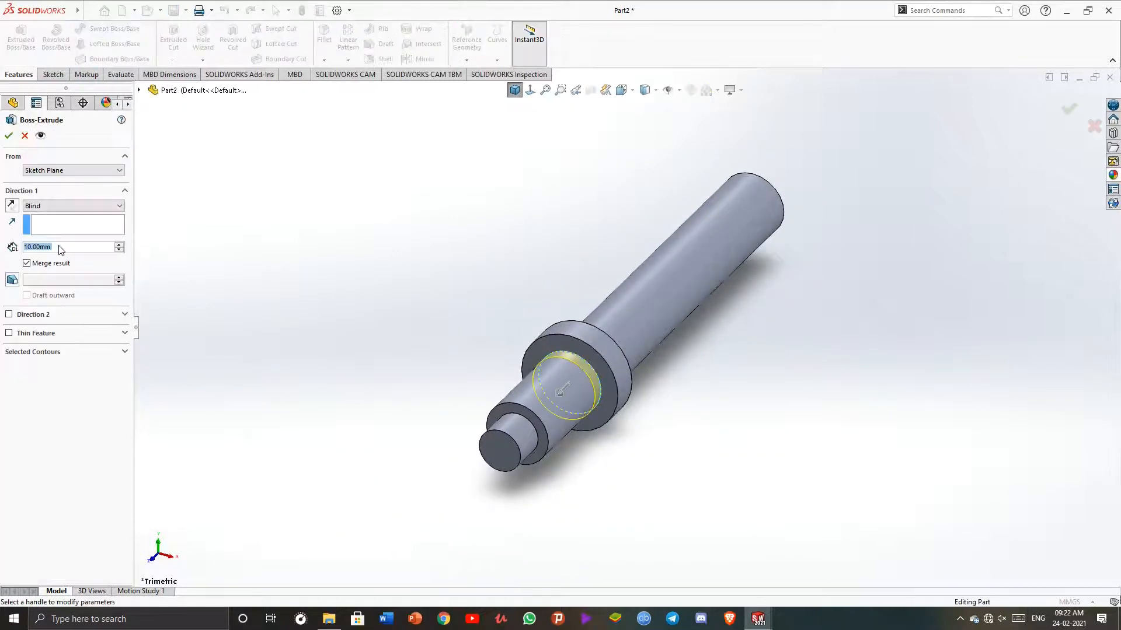
pyautogui.write('62')
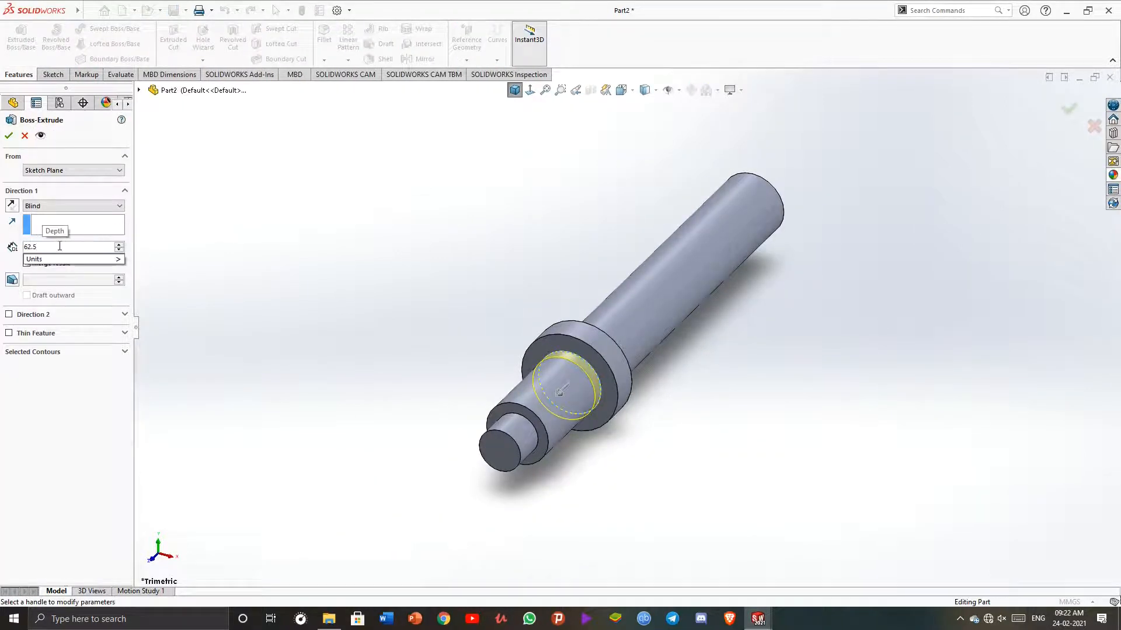
pyautogui.write('.5')
pyautogui.press('Return')
pyautogui.press('Return')
pyautogui.click(869, 314)
pyautogui.moveTo(869, 314); pyautogui.dragTo(788, 286, button='middle')
pyautogui.click(514, 92)
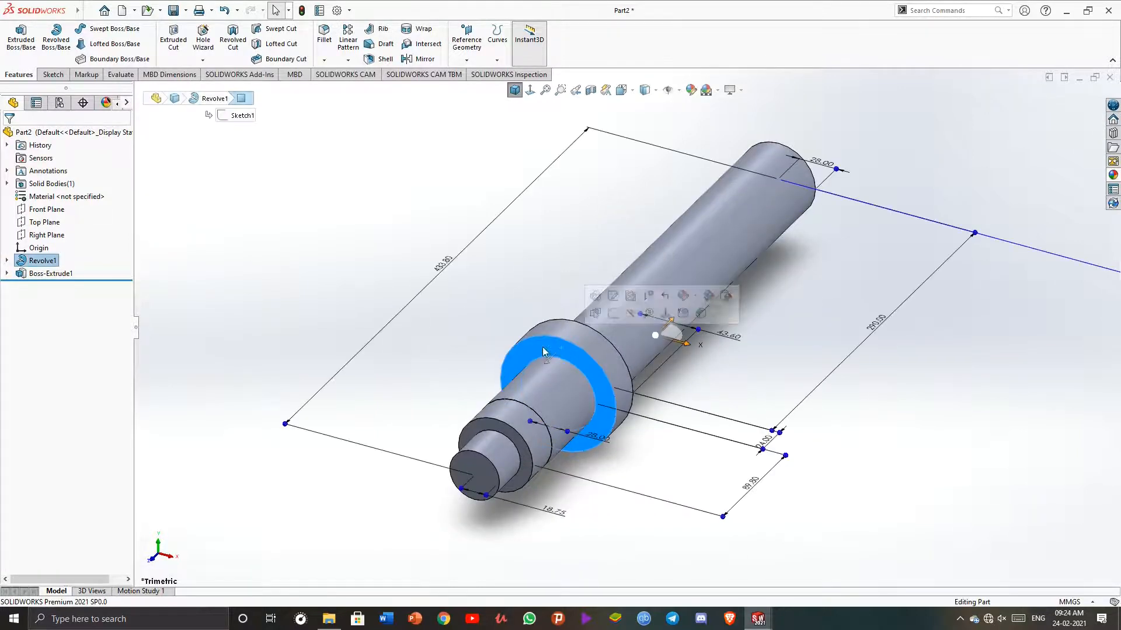
# Start a sketch on the collar's flat face and draw a horizontal line about 14.3 mm long above the boss
pyautogui.click(53, 75)
pyautogui.click(17, 36)
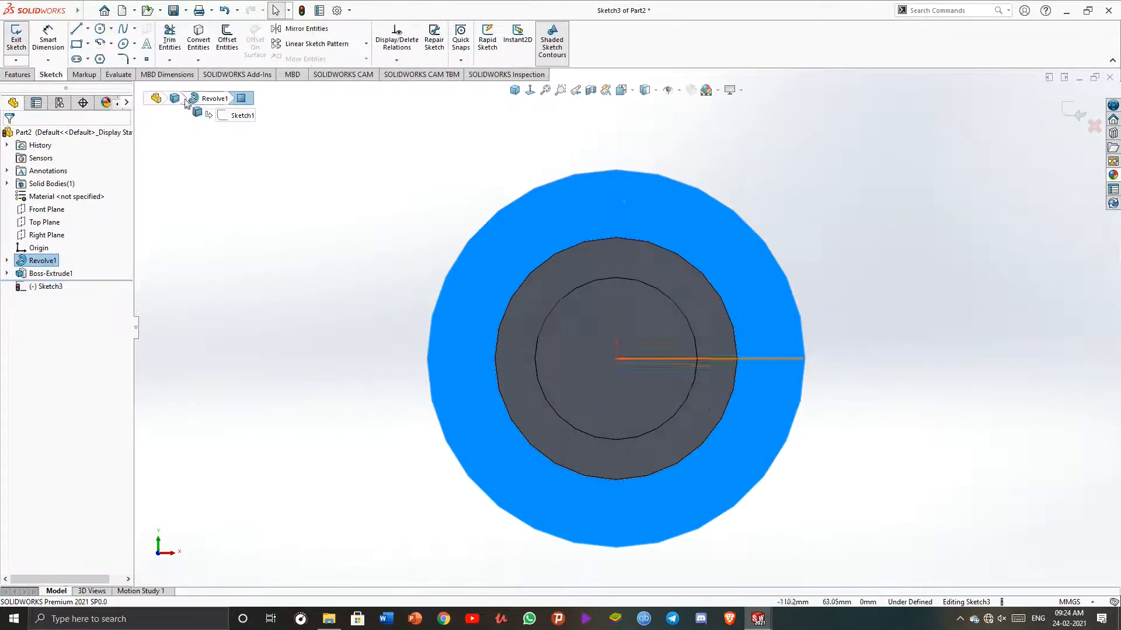
pyautogui.click(83, 75)
pyautogui.click(51, 75)
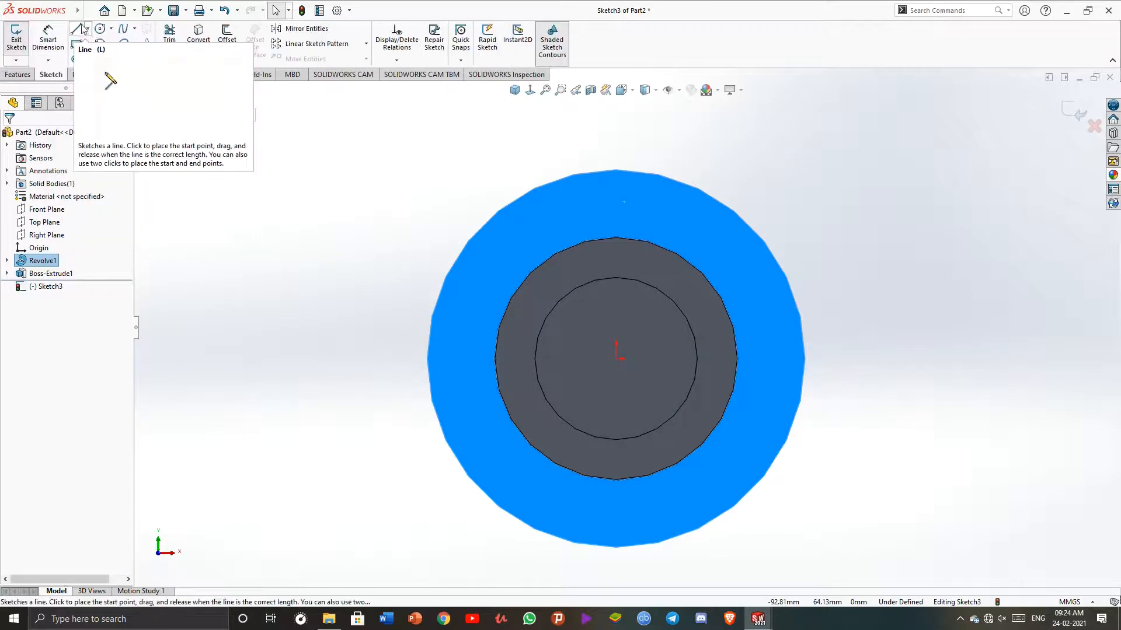
pyautogui.click(76, 29)
pyautogui.scroll(-2, 572, 224)
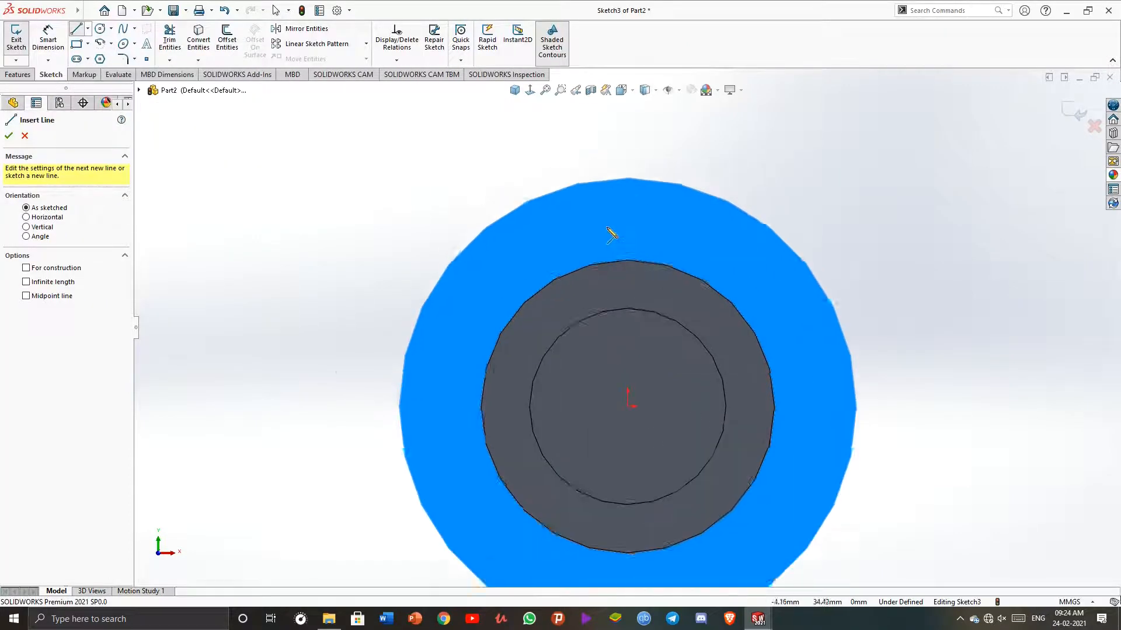
pyautogui.scroll(-2, 613, 238)
pyautogui.click(603, 231)
pyautogui.click(710, 232)
pyautogui.press('Escape')
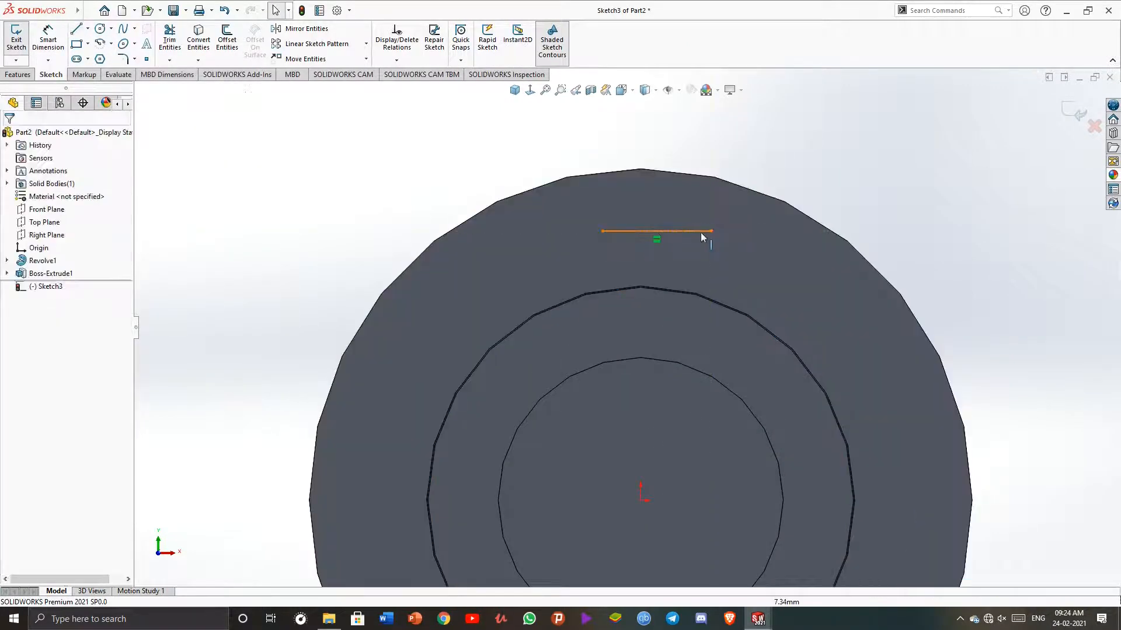
# Align the horizontal line's midpoint vertically with the origin
pyautogui.scroll(2, 646, 257)
pyautogui.click(651, 260)
pyautogui.click(647, 260)
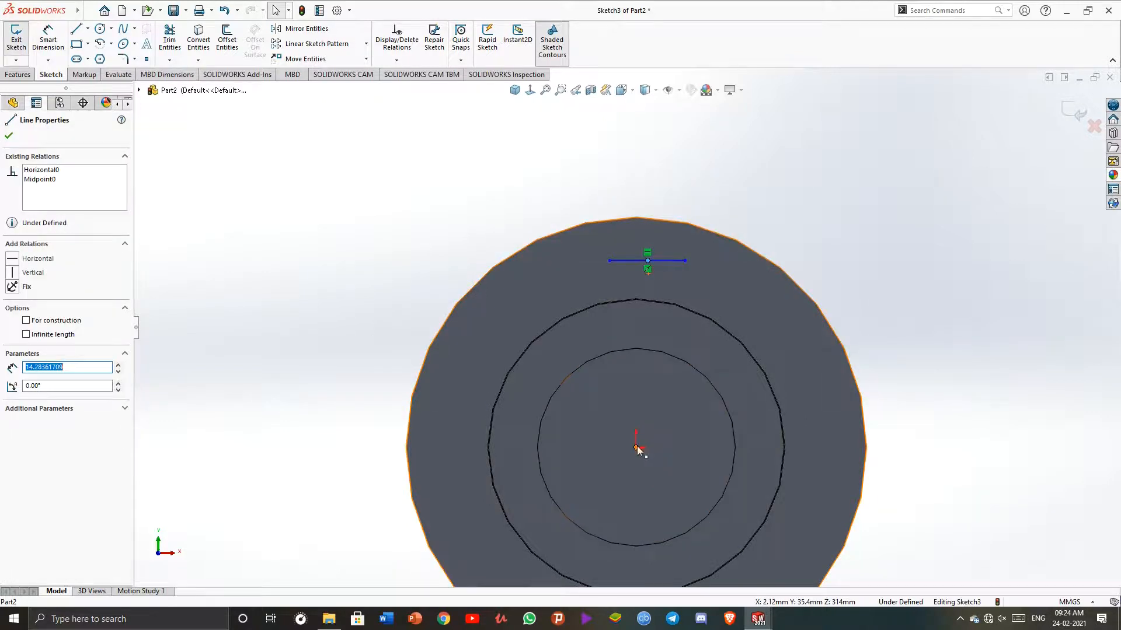
pyautogui.keyDown('ctrl'); pyautogui.click(636, 448); pyautogui.keyUp('ctrl')
# Dimension the horizontal line's length as 12.6 mm
pyautogui.click(48, 40)
pyautogui.click(649, 261)
pyautogui.click(635, 185)
pyautogui.write('12.6')
pyautogui.press('Return')
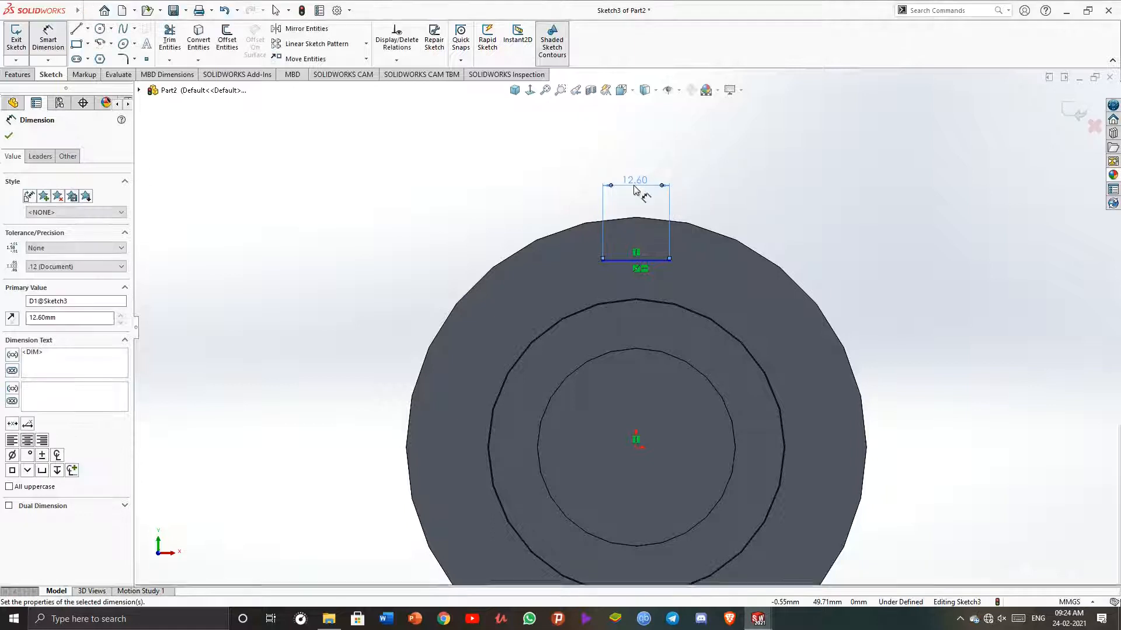
pyautogui.press('Escape')
# Dimension the line's height above the origin as 35 mm
pyautogui.scroll(-1, 677, 271)
pyautogui.click(54, 42)
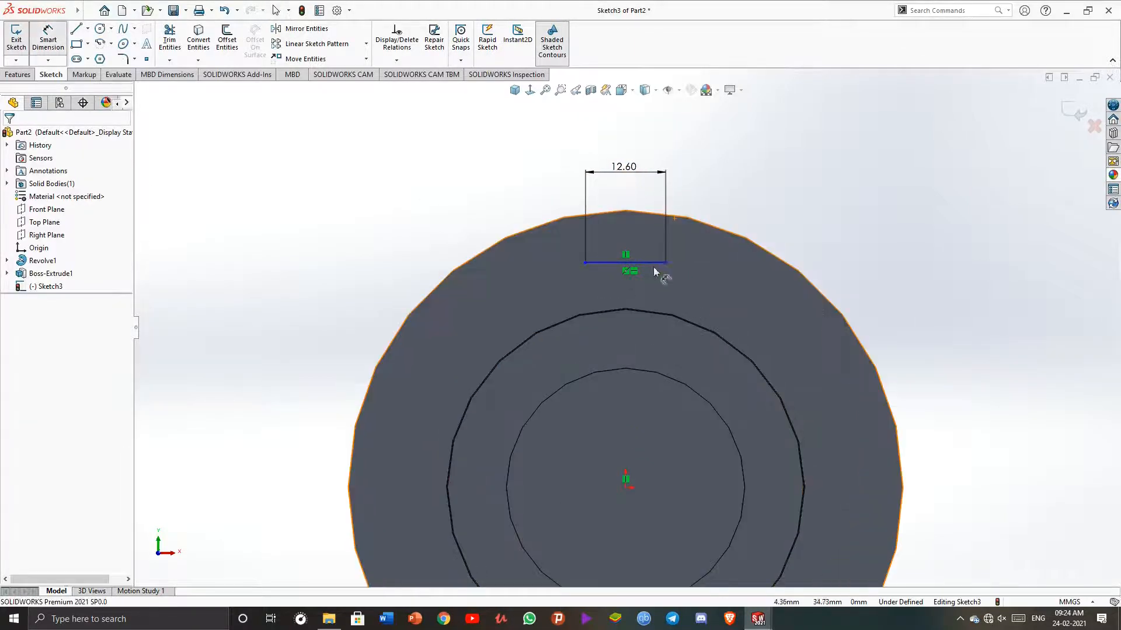
pyautogui.click(657, 263)
pyautogui.click(626, 488)
pyautogui.click(924, 374)
pyautogui.write('35')
pyautogui.press('Return')
# Sketch two vertical lines down from the ends of the 12.6 mm line, each ending inside the boss's outline
pyautogui.click(76, 28)
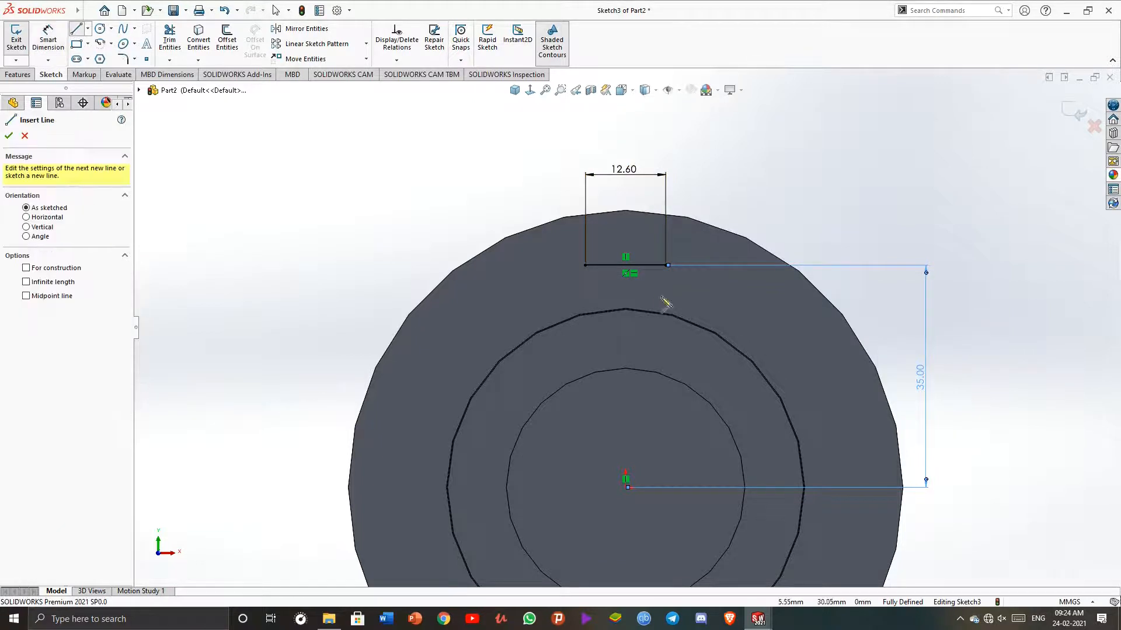
pyautogui.scroll(-1, 585, 266)
pyautogui.click(586, 267)
pyautogui.click(586, 355)
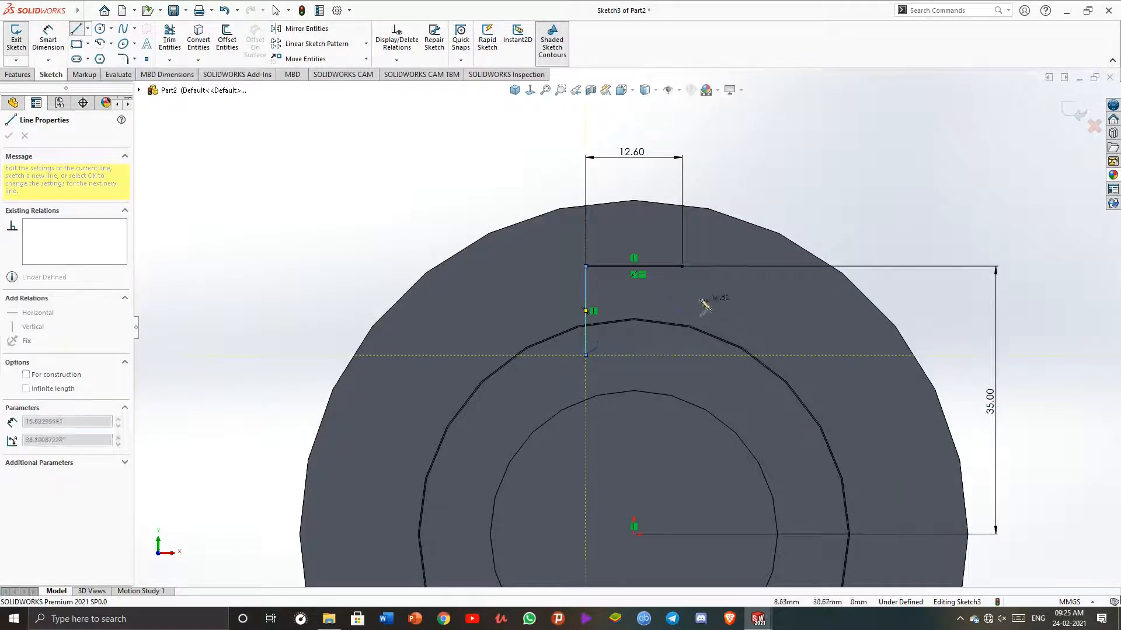
pyautogui.press('Escape')
pyautogui.press('l')
pyautogui.click(682, 266)
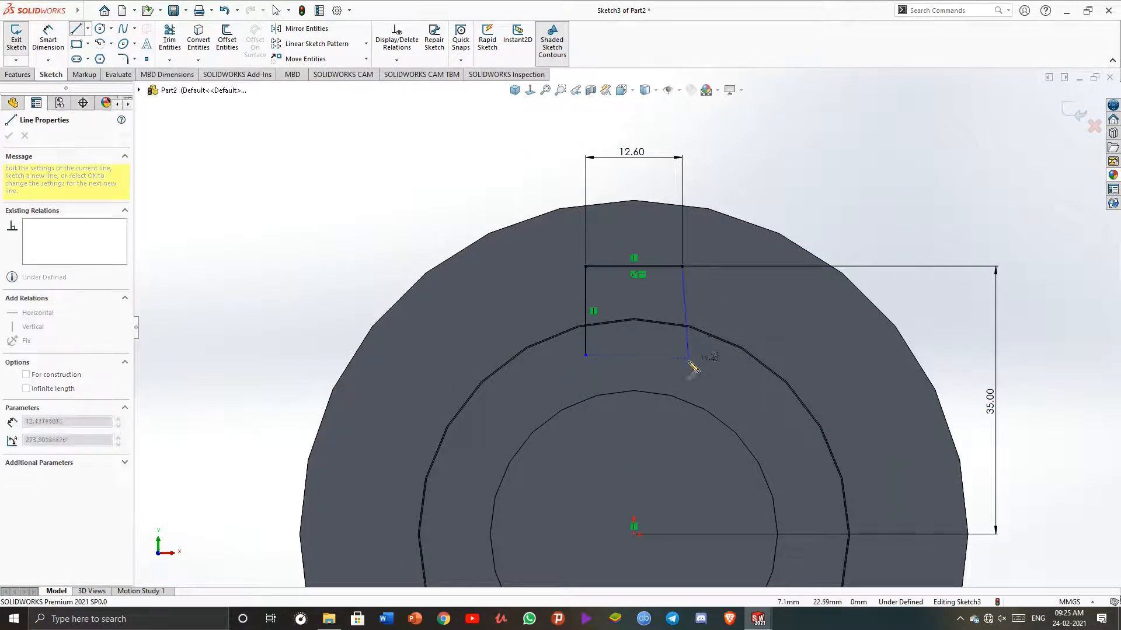
pyautogui.click(687, 363)
pyautogui.press('Escape')
# Examine where the two vertical lines cross the boss's circular edge
pyautogui.scroll(-6, 608, 328)
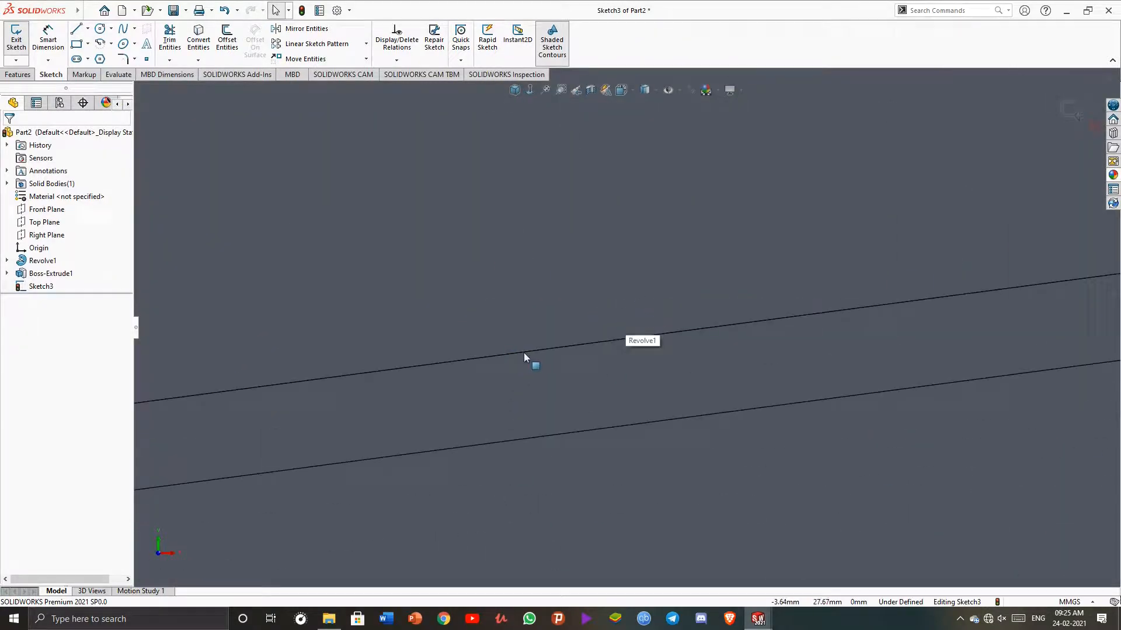
pyautogui.scroll(8, 531, 359)
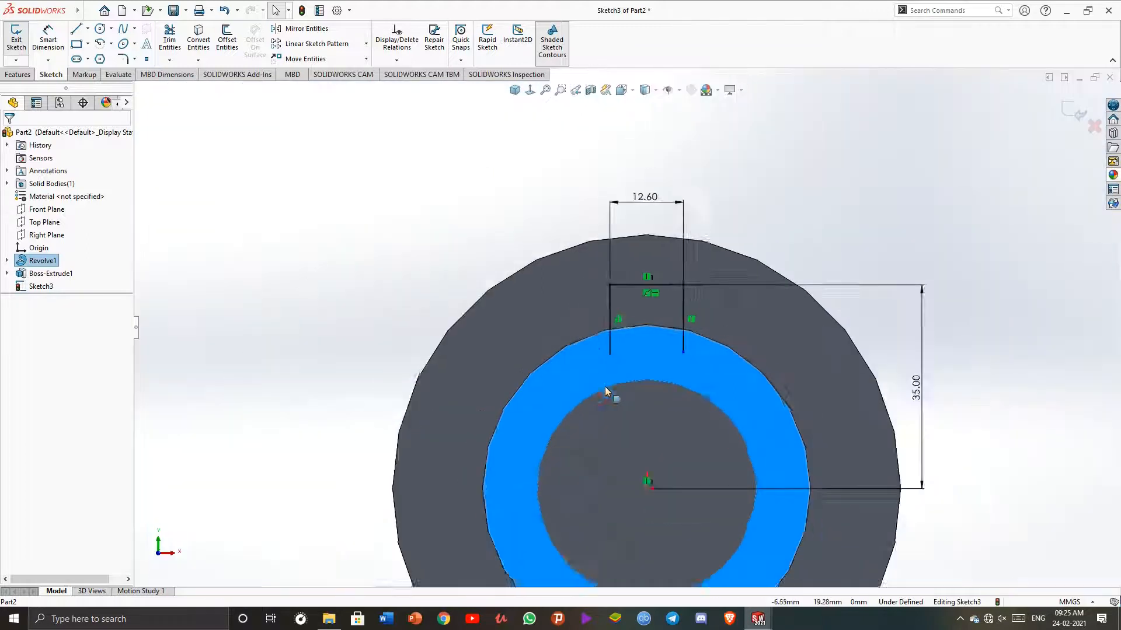
pyautogui.scroll(-10, 664, 345)
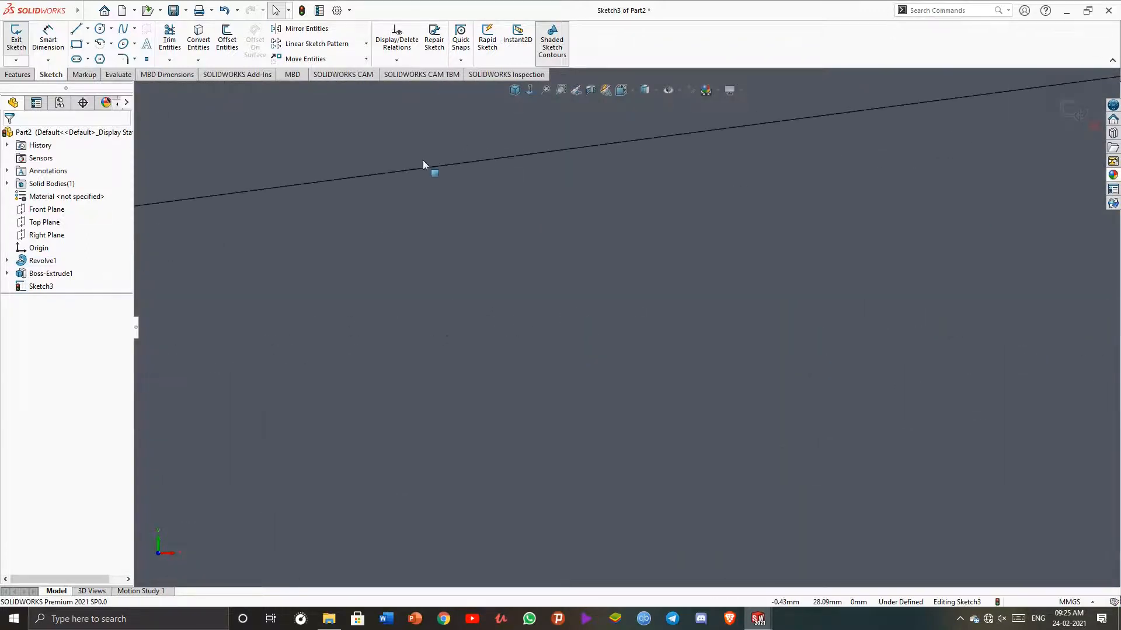
pyautogui.click(433, 170)
pyautogui.scroll(10, 581, 369)
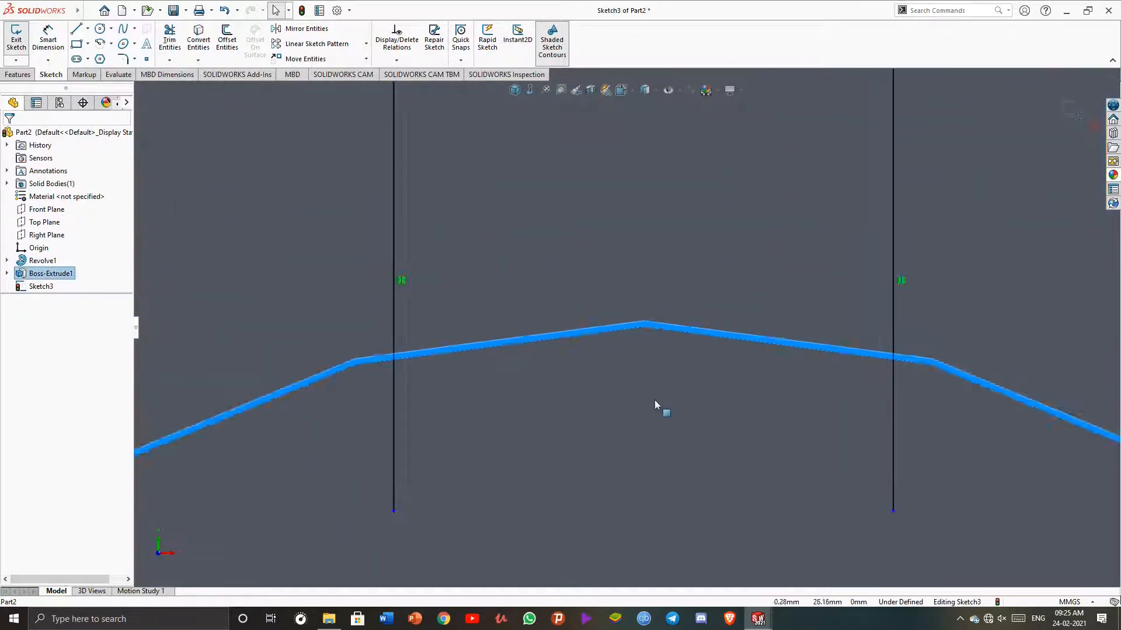
pyautogui.click(865, 238)
pyautogui.scroll(-5, 642, 330)
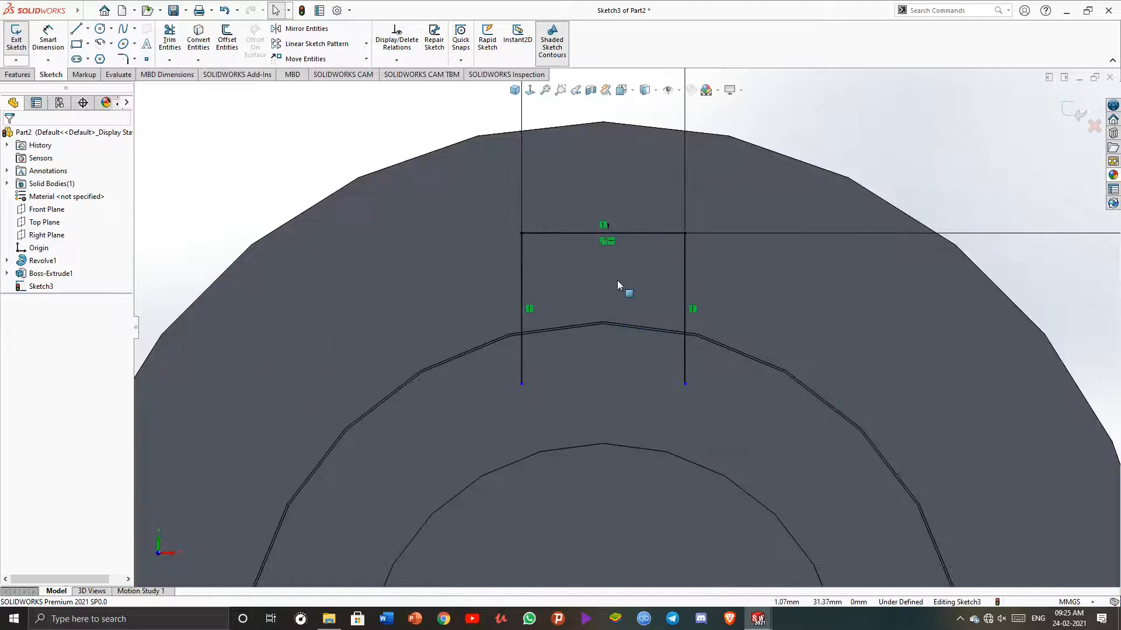
pyautogui.scroll(7, 605, 277)
pyautogui.scroll(-1, 526, 325)
# Sketch an origin-centred circle with a radius of about 23.4 mm
pyautogui.click(99, 28)
pyautogui.scroll(-3, 561, 484)
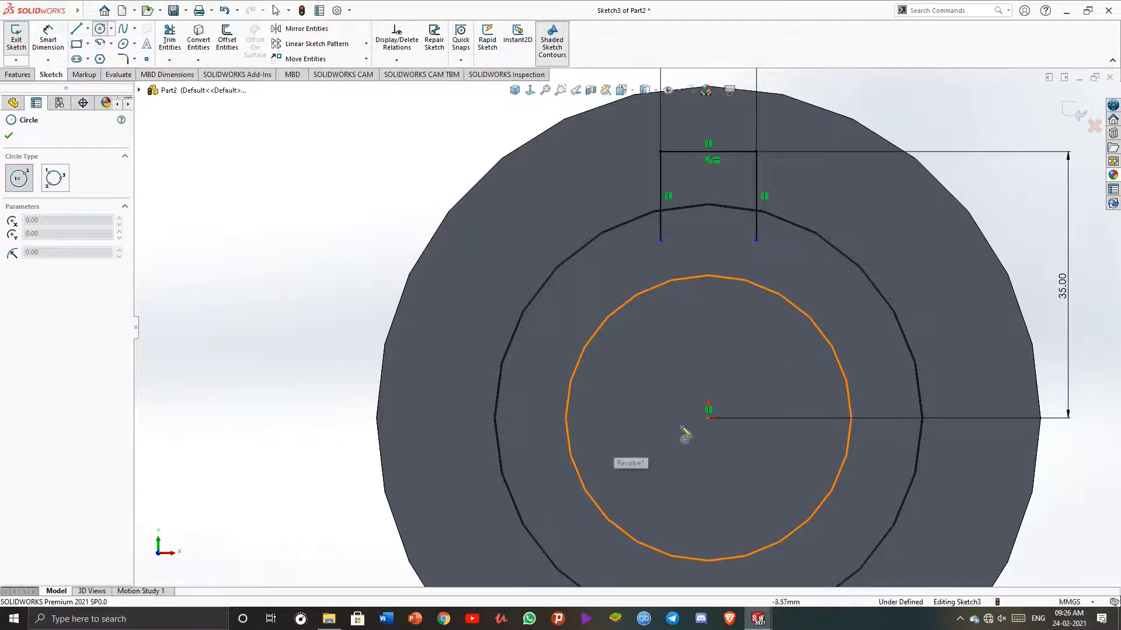
pyautogui.moveTo(708, 418); pyautogui.dragTo(880, 476)
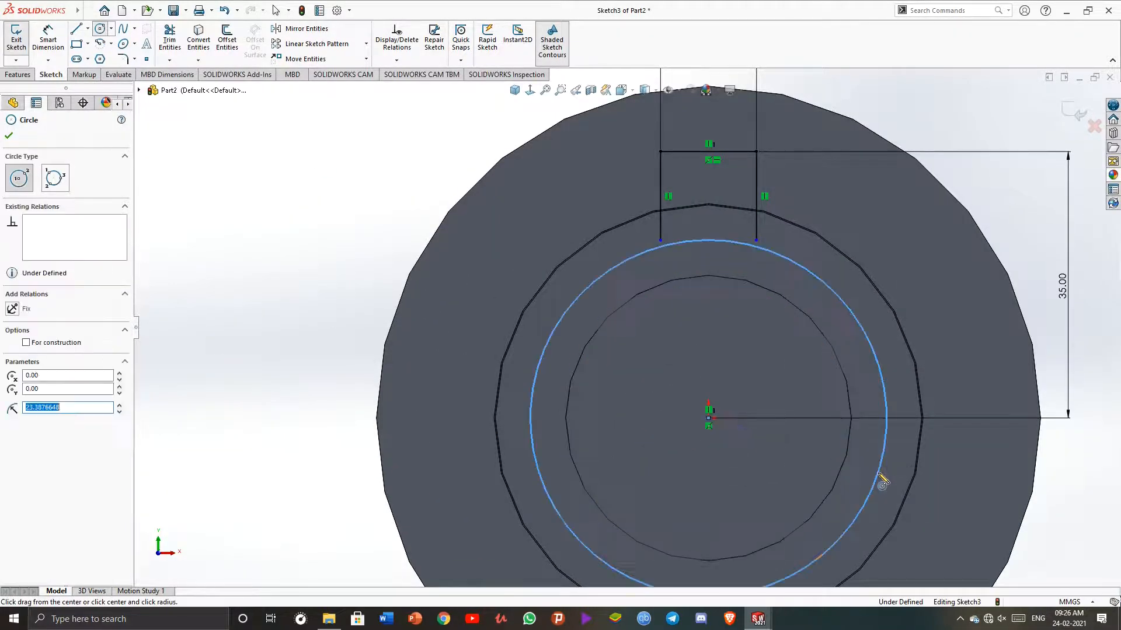
pyautogui.press('Escape')
# Dimension the circle's diameter as 56.3 mm
pyautogui.click(857, 334)
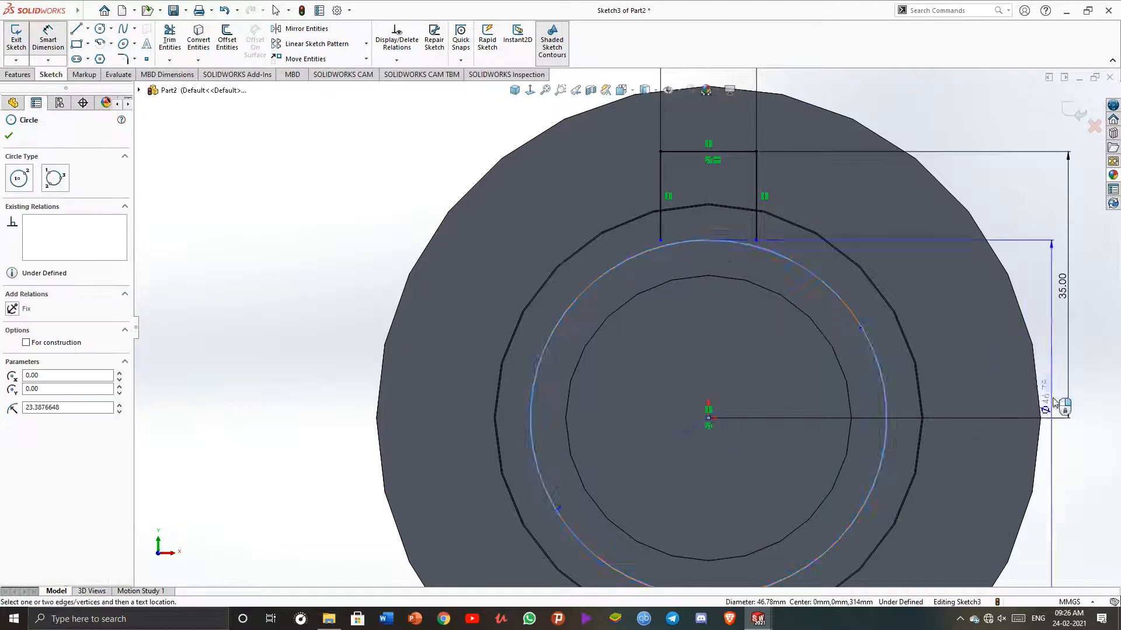
pyautogui.scroll(4, 626, 327)
pyautogui.click(1000, 385)
pyautogui.write('56.')
pyautogui.press('Return')
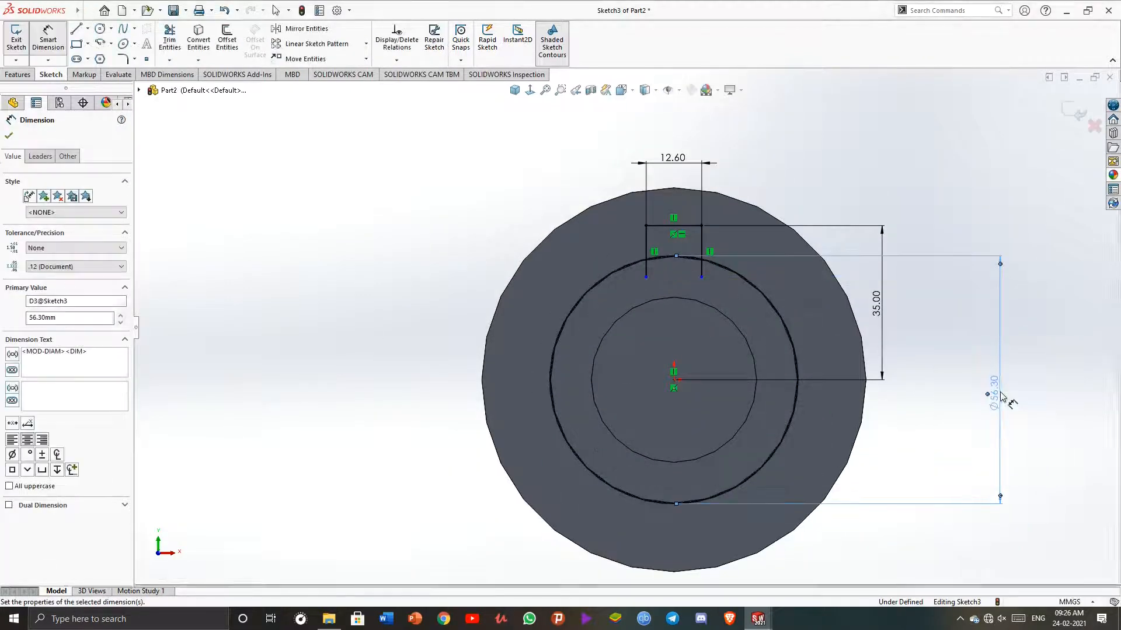
pyautogui.press('Escape')
# Try to power-trim the circle and the vertical line ends inside it
pyautogui.scroll(-3, 712, 268)
pyautogui.scroll(-3, 590, 213)
pyautogui.scroll(1, 411, 136)
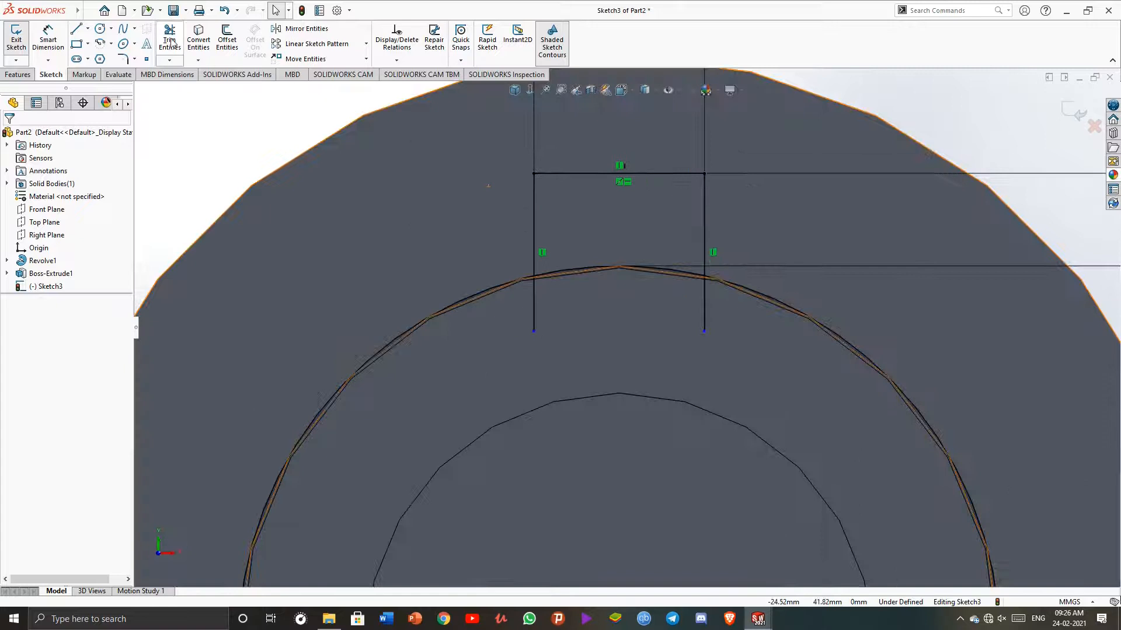
pyautogui.click(170, 39)
pyautogui.scroll(-2, 568, 286)
pyautogui.moveTo(482, 337); pyautogui.dragTo(607, 243)
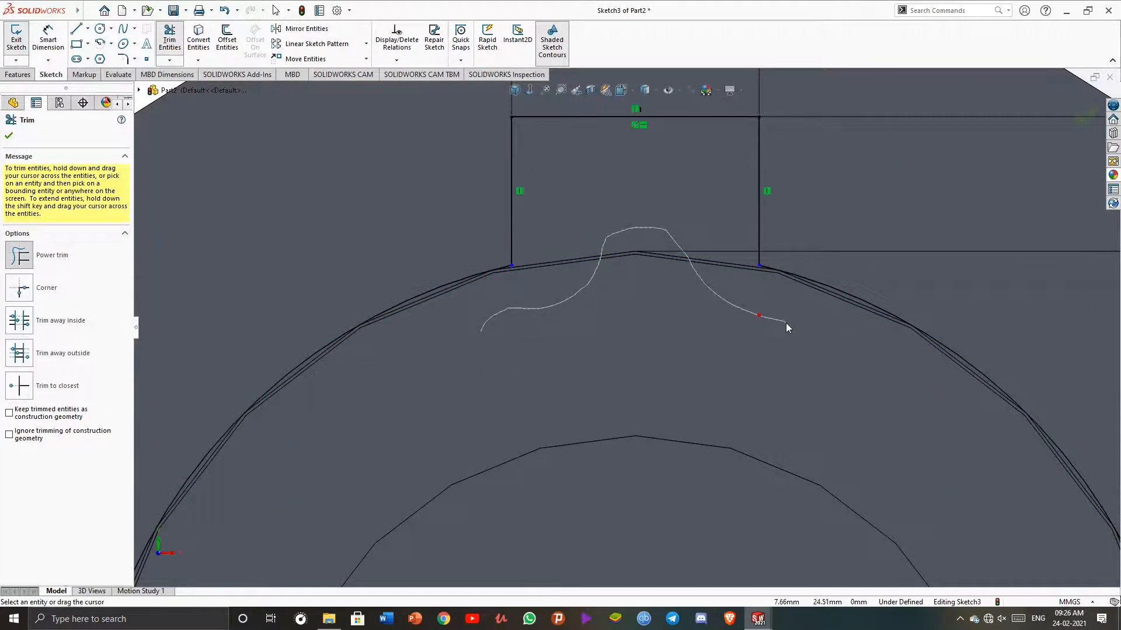
pyautogui.moveTo(786, 324); pyautogui.dragTo(788, 324)
pyautogui.scroll(11, 649, 310)
pyautogui.scroll(-3, 665, 411)
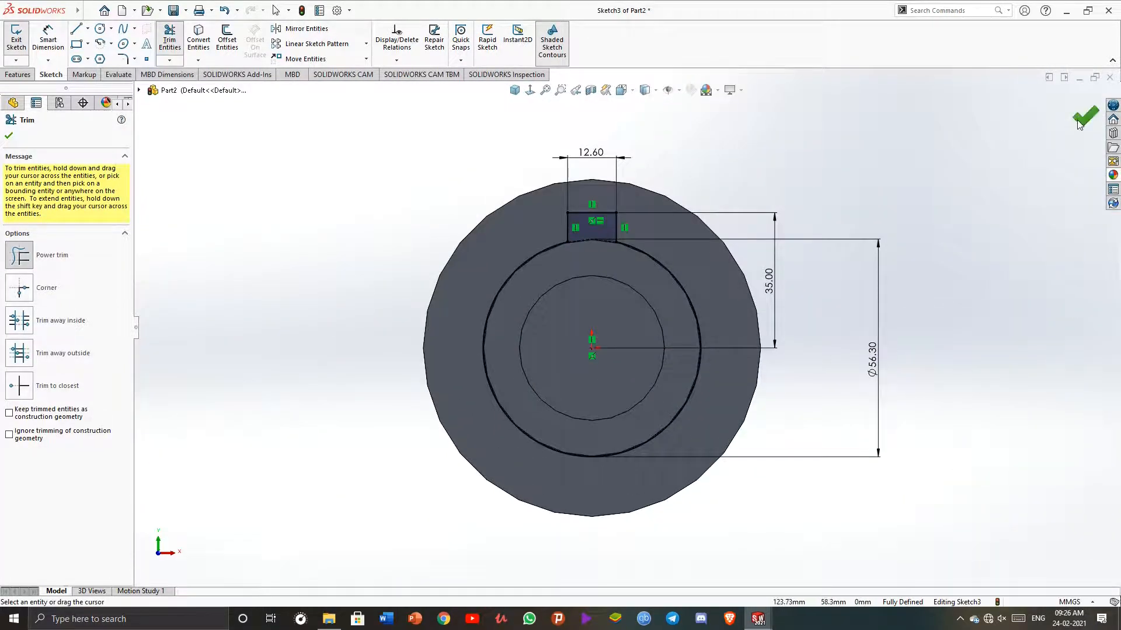
pyautogui.click(1084, 119)
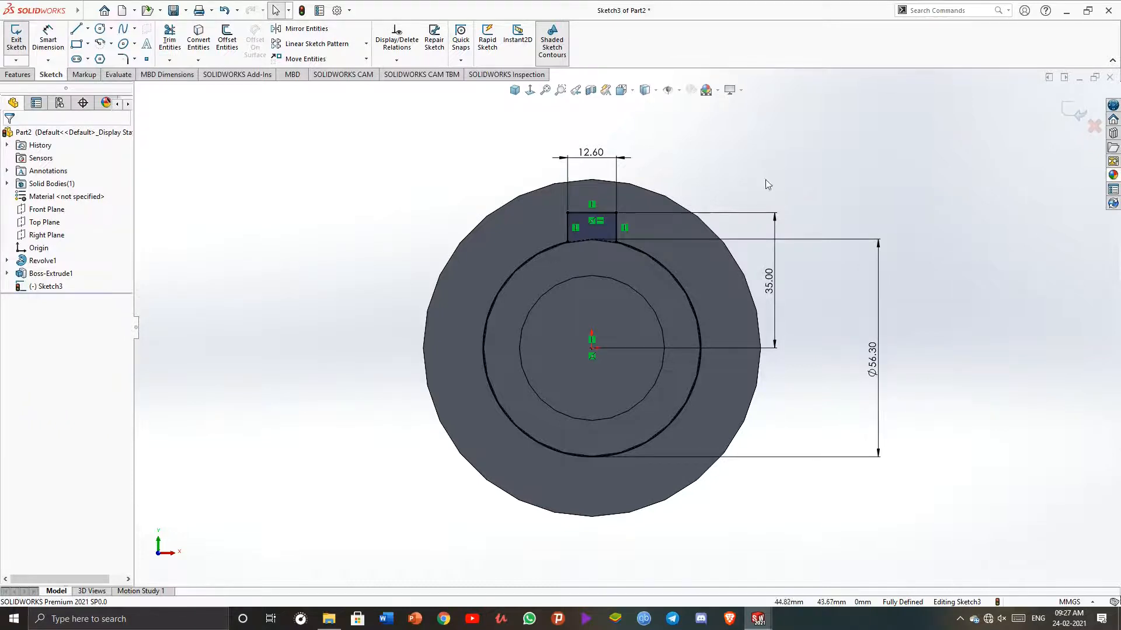
# Undo the trimming of the circle and the vertical lines
pyautogui.click(169, 38)
pyautogui.scroll(-5, 525, 266)
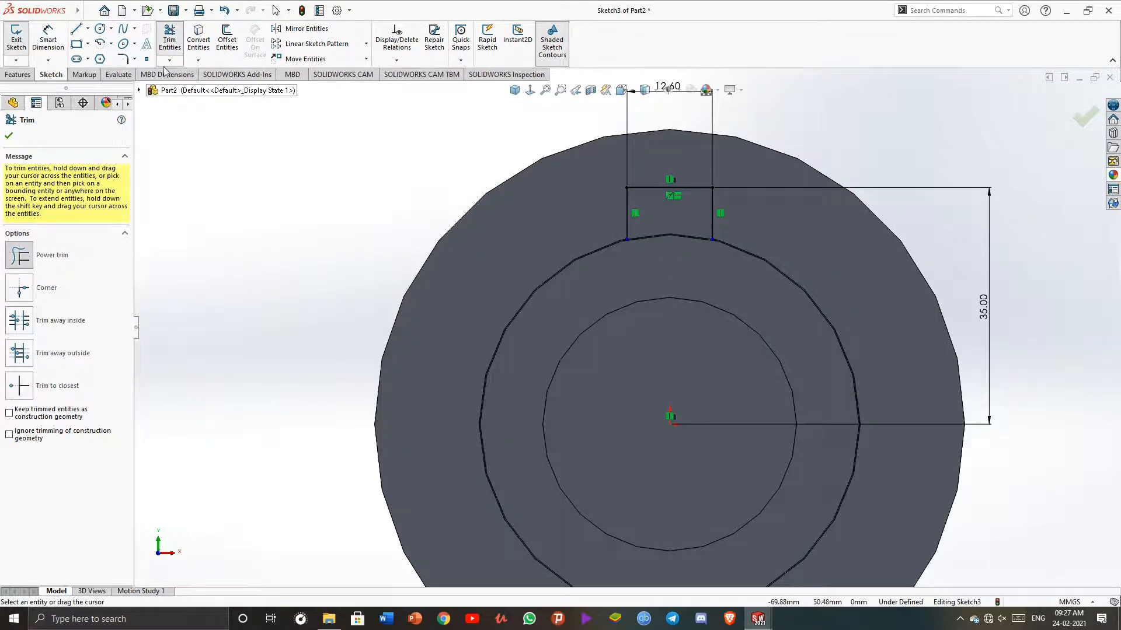
pyautogui.hotkey('ctrl', 'z')
pyautogui.hotkey('ctrl', 'z')
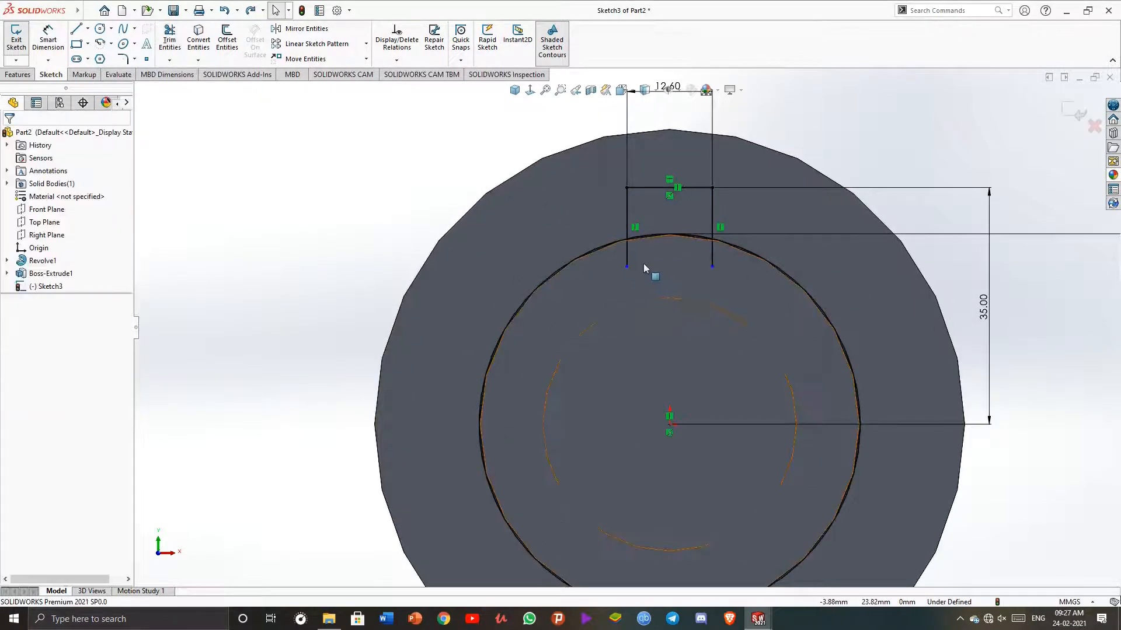
# Trim the vertical line ends and the circle's outer arc to leave a closed key profile, and close the sketch
pyautogui.click(179, 42)
pyautogui.scroll(-5, 655, 237)
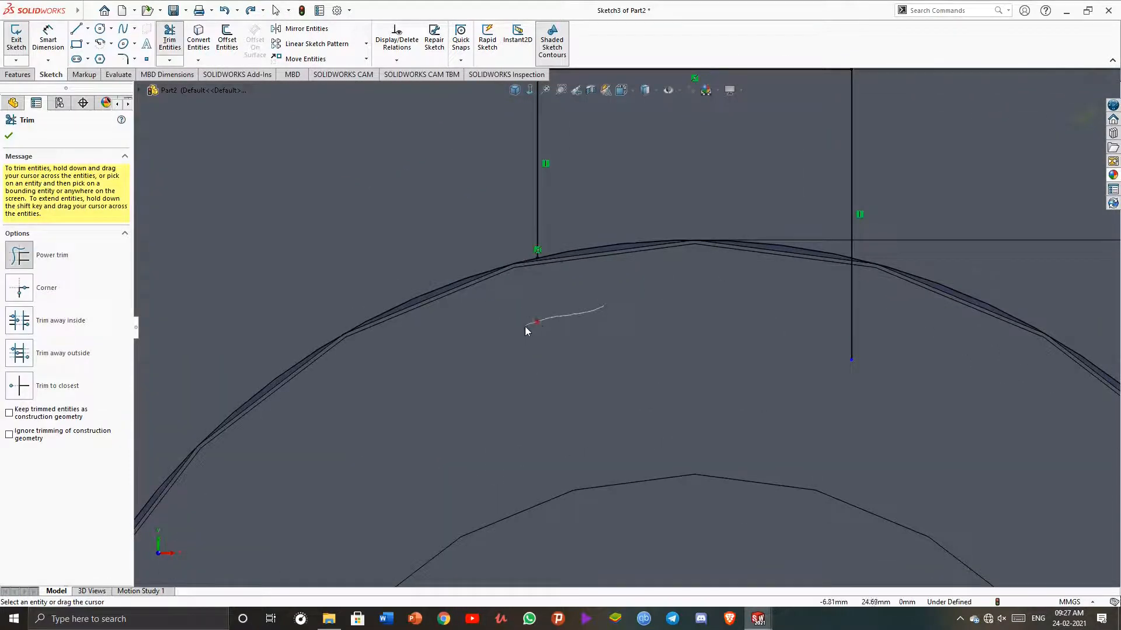
pyautogui.moveTo(927, 320); pyautogui.dragTo(957, 275)
pyautogui.scroll(7, 516, 371)
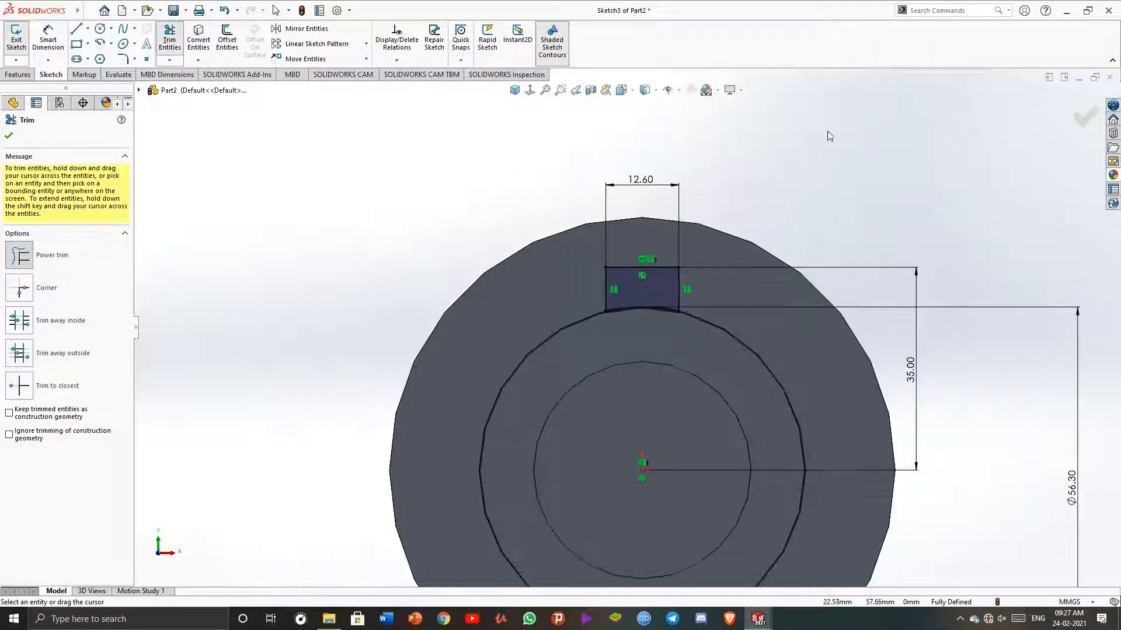
pyautogui.scroll(-3, 867, 408)
pyautogui.scroll(6, 867, 403)
pyautogui.click(1084, 124)
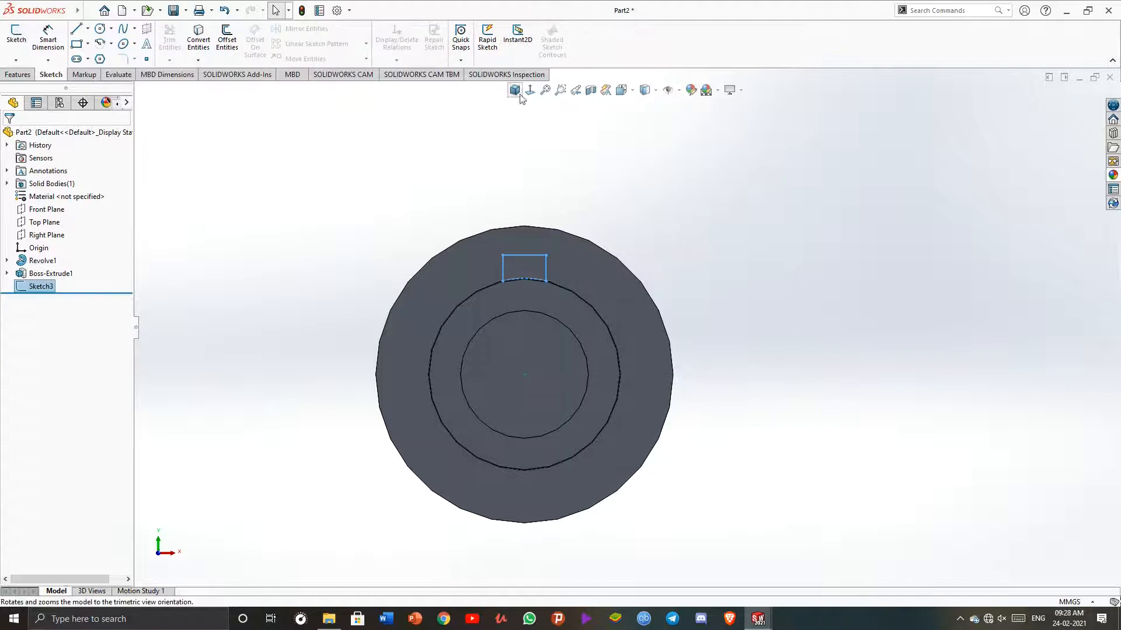
# Extrude the key profile from the collar's face as a boss along the shaft
pyautogui.click(18, 74)
pyautogui.click(21, 36)
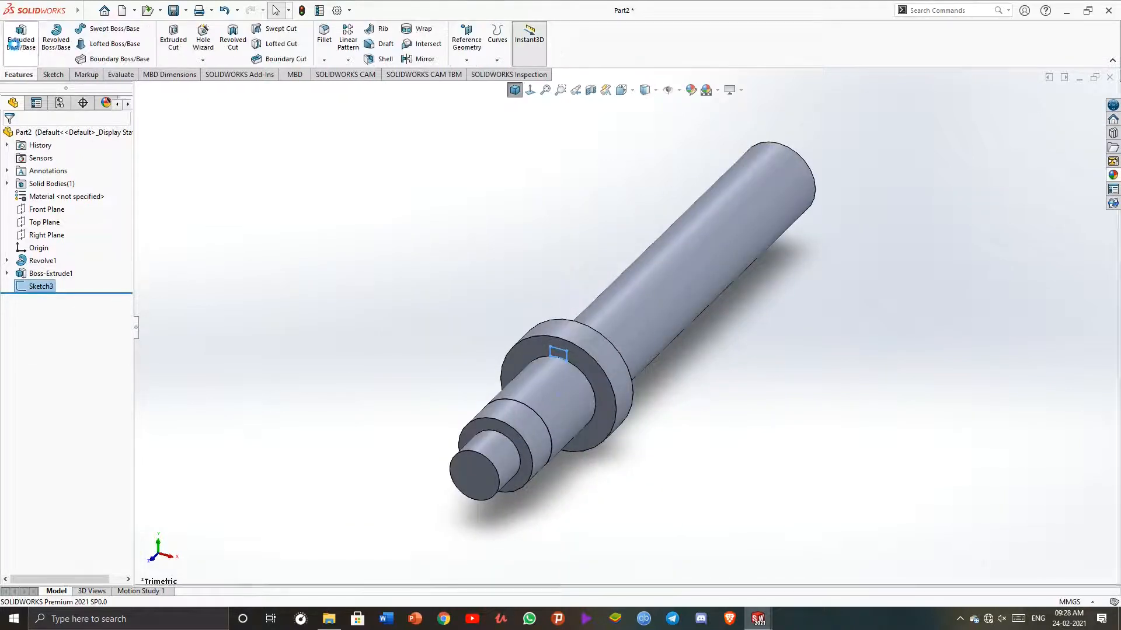
pyautogui.click(9, 136)
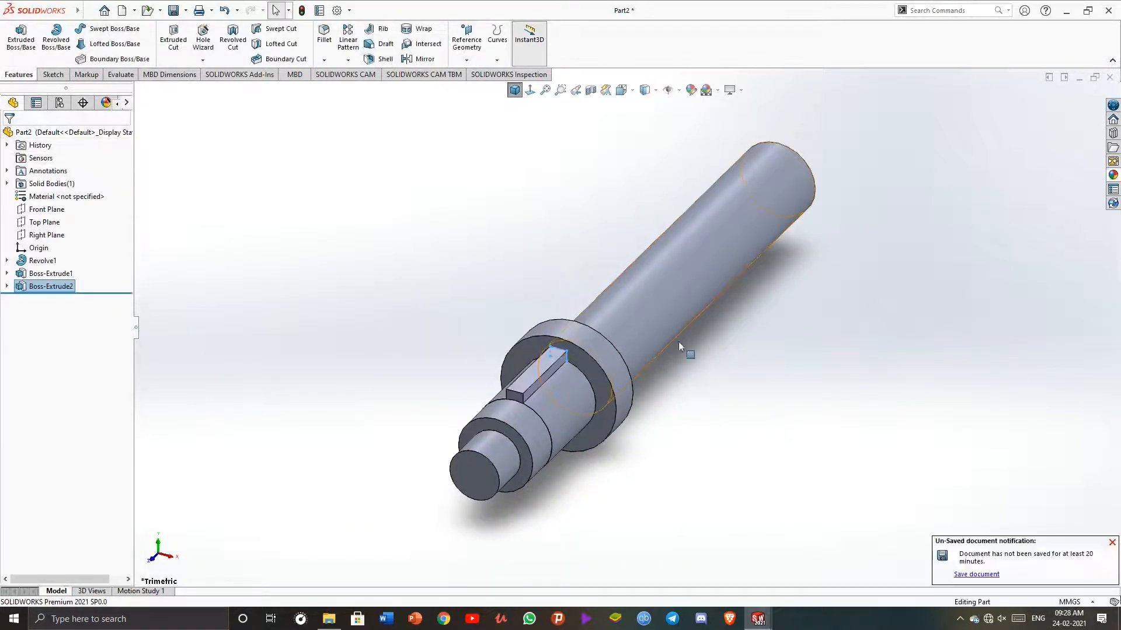
pyautogui.click(548, 230)
pyautogui.scroll(3, 548, 230)
pyautogui.scroll(-1, 529, 125)
pyautogui.click(515, 92)
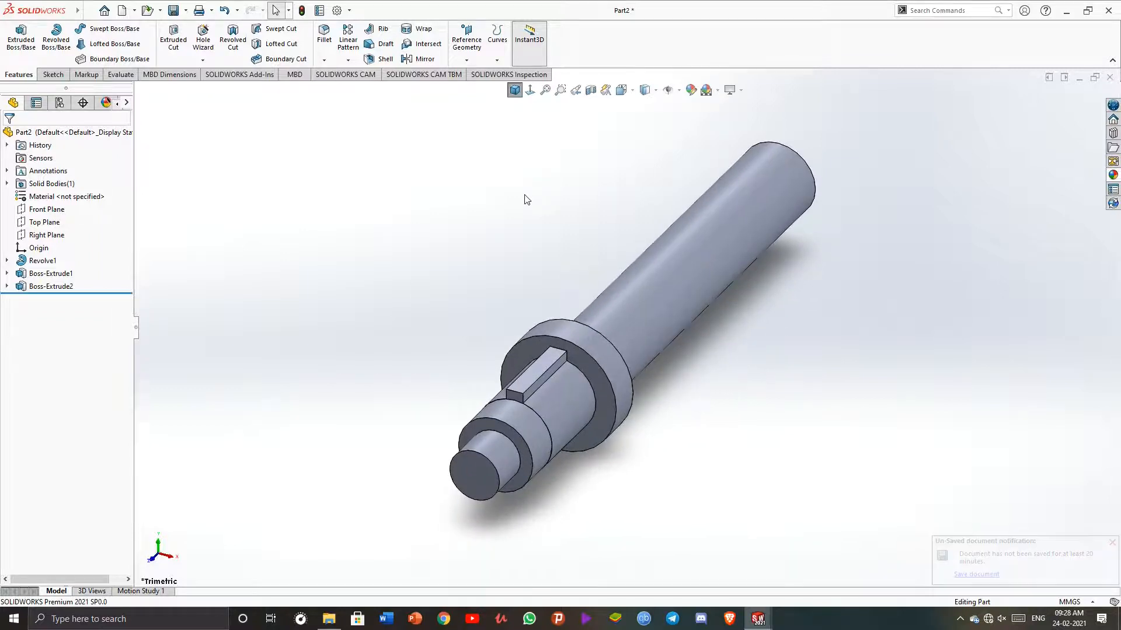
# Start a sketch on the Top Plane and draw a tall corner rectangle inward from the long shaft section's side edge
pyautogui.scroll(3, 575, 294)
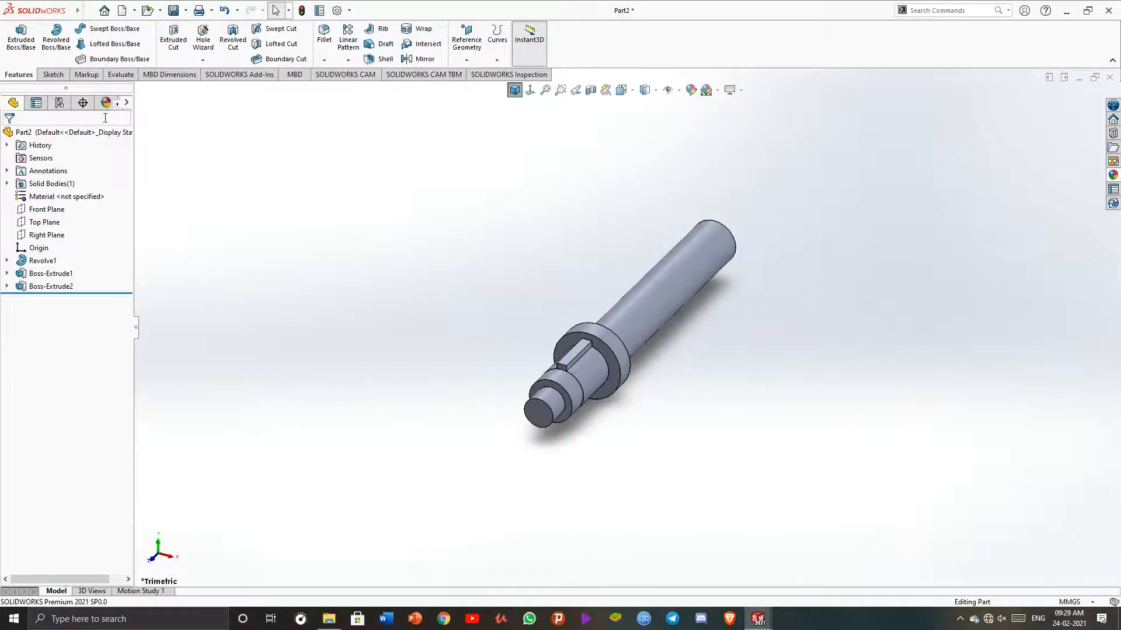
pyautogui.click(53, 74)
pyautogui.click(16, 35)
pyautogui.click(175, 184)
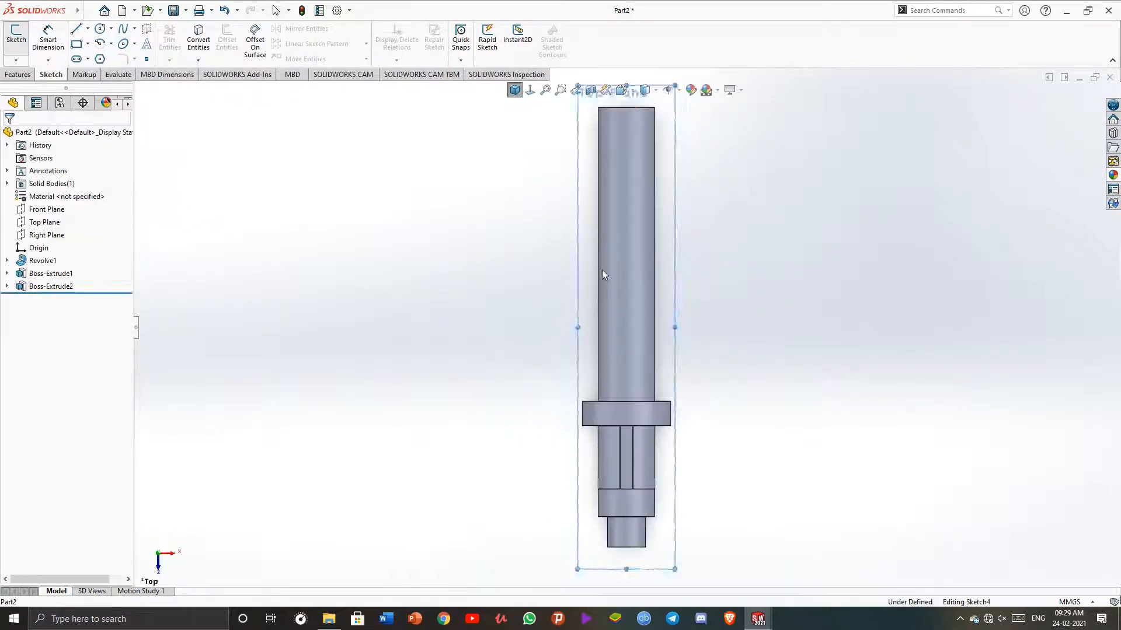
pyautogui.click(77, 44)
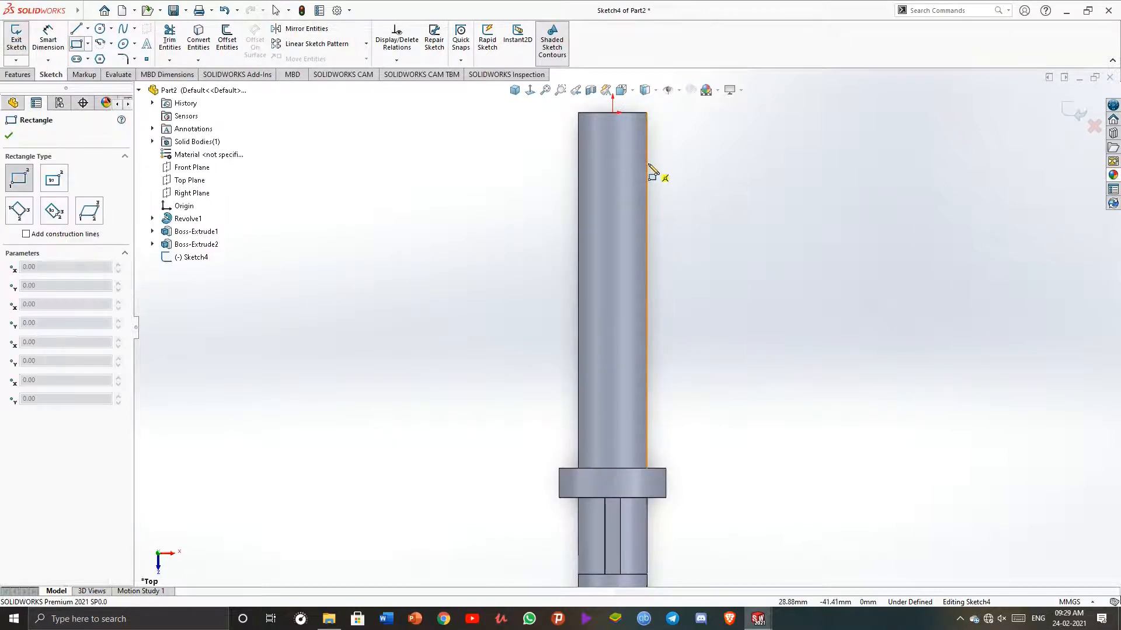
pyautogui.click(606, 416)
pyautogui.press('Escape')
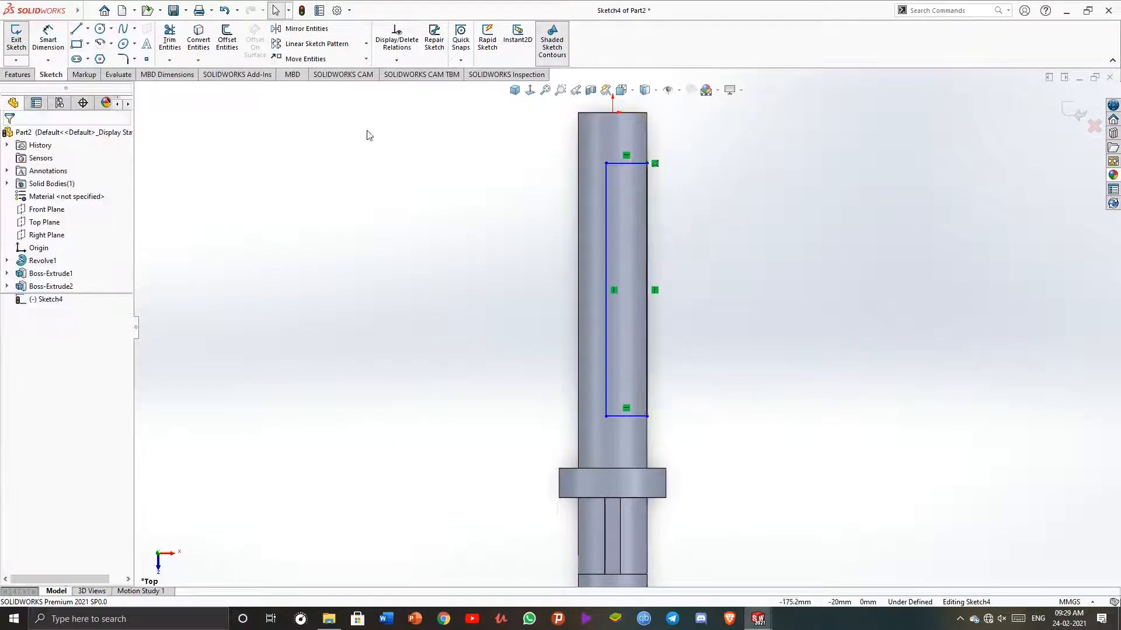
# Dimension the rectangle's length as 193.8 mm and set its near edge 58 mm from the long shaft section's end
pyautogui.click(61, 48)
pyautogui.click(647, 213)
pyautogui.click(724, 286)
pyautogui.write('193.8')
pyautogui.press('Return')
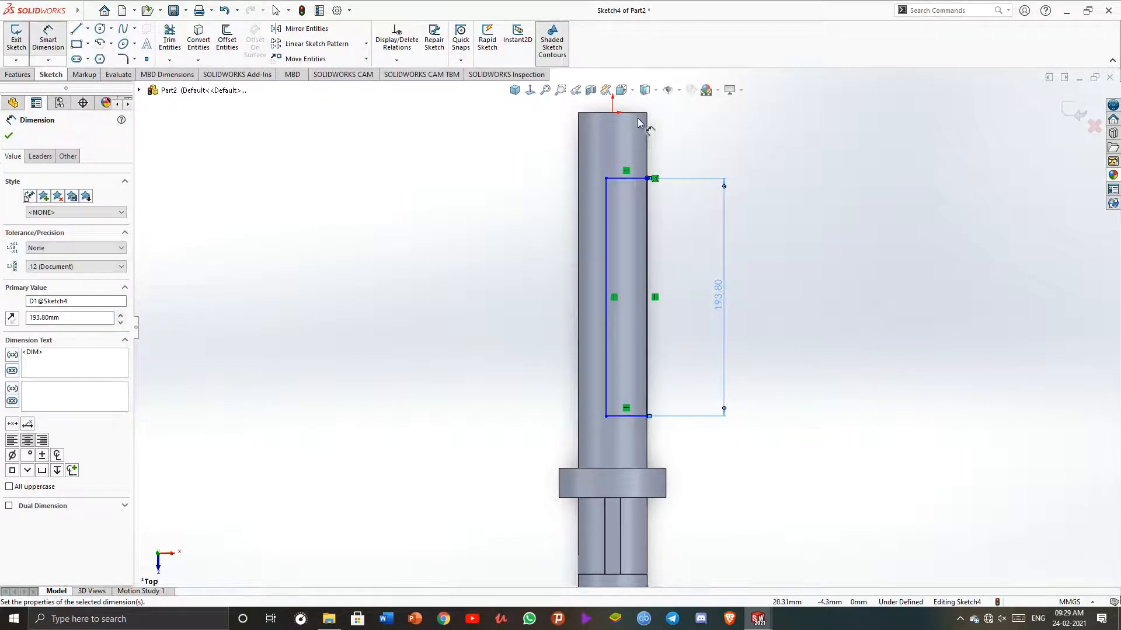
pyautogui.click(635, 178)
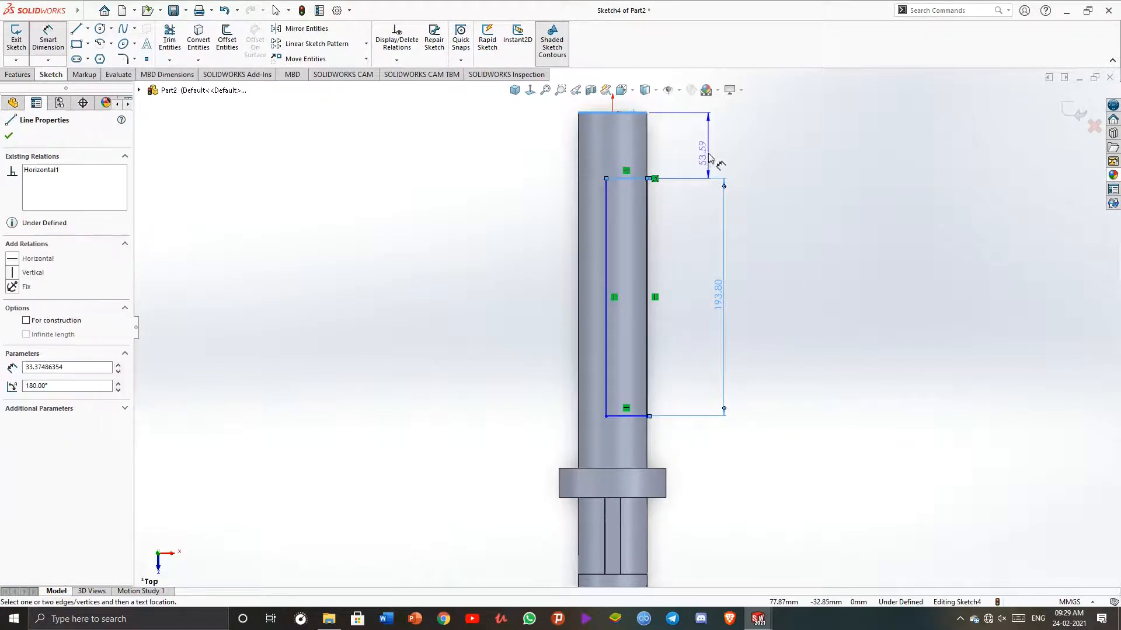
pyautogui.click(710, 157)
pyautogui.write('58')
pyautogui.press('Return')
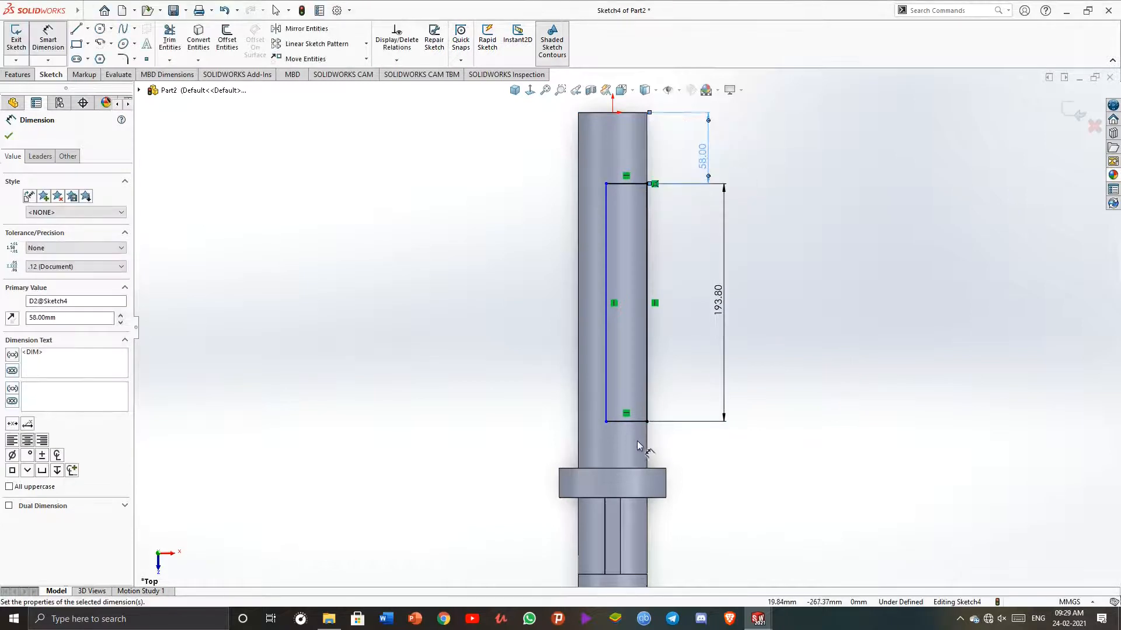
# Dimension the rectangle's width as 31.1 mm
pyautogui.scroll(2, 638, 439)
pyautogui.click(620, 398)
pyautogui.click(623, 422)
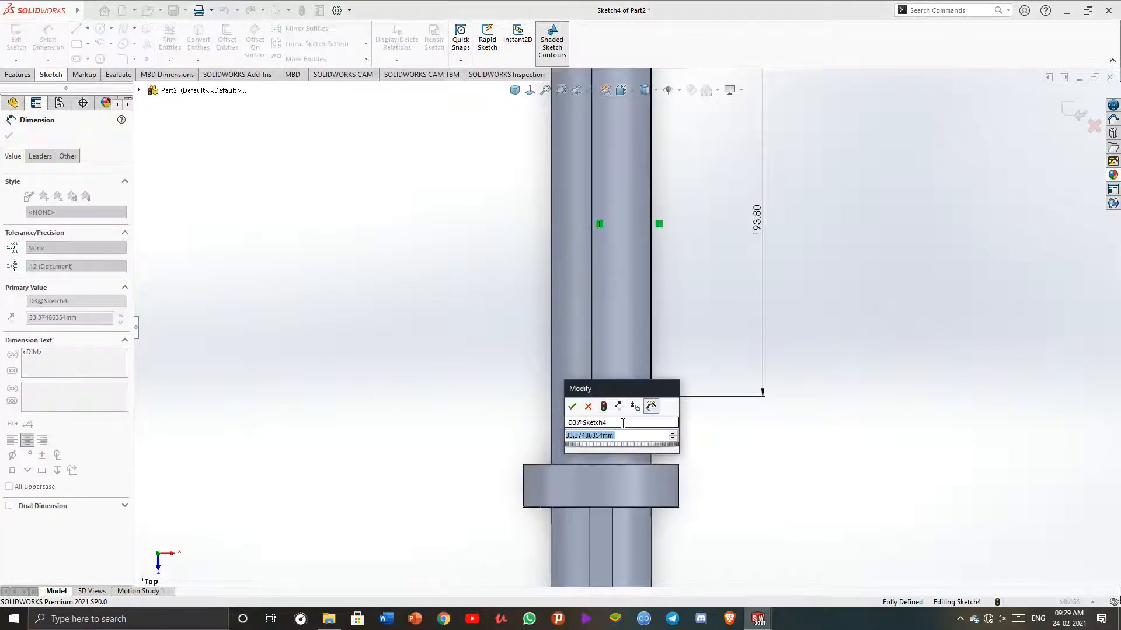
pyautogui.write('21.1')
pyautogui.press('BackSpace')
pyautogui.press('BackSpace')
pyautogui.press('BackSpace')
pyautogui.press('BackSpace')
pyautogui.write('31.1')
pyautogui.press('Return')
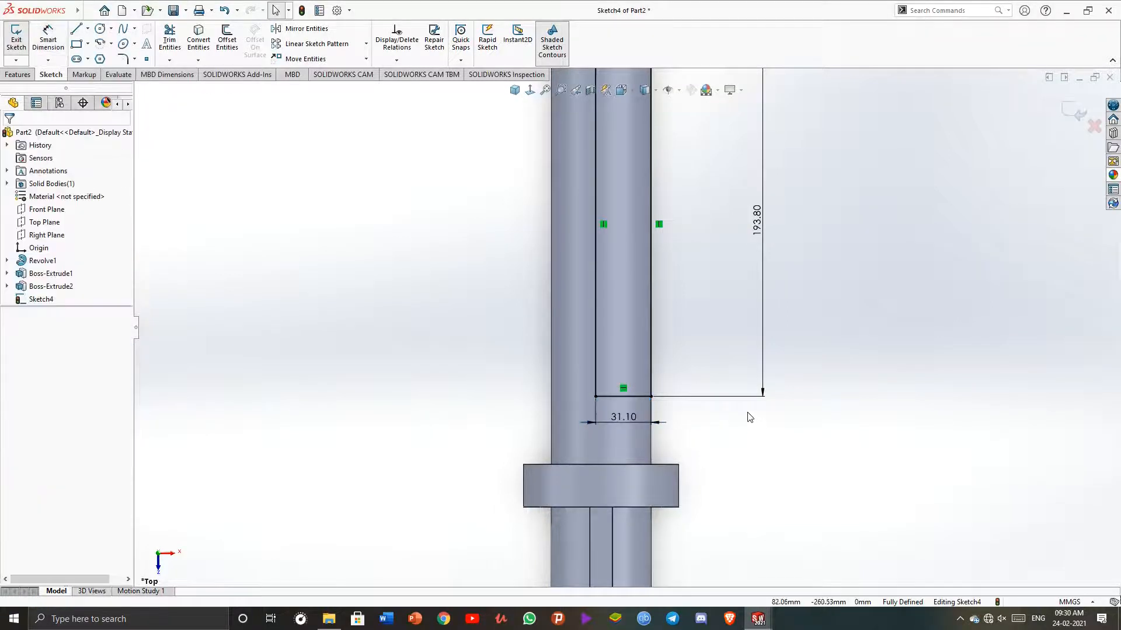
pyautogui.scroll(-5, 746, 415)
pyautogui.scroll(-4, 632, 318)
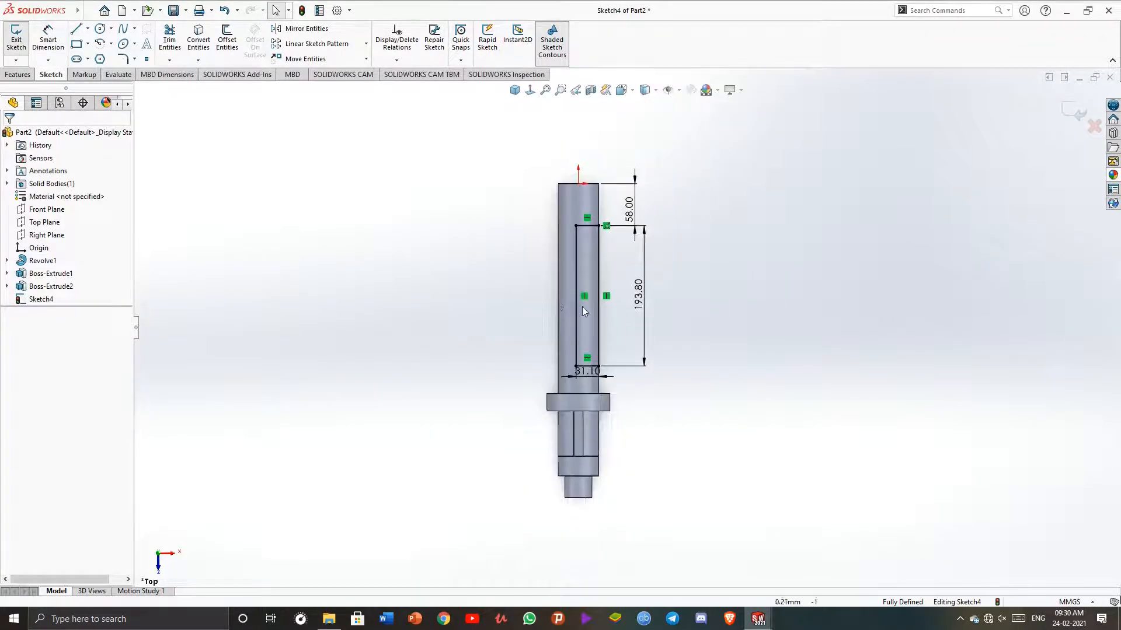
pyautogui.scroll(2, 661, 458)
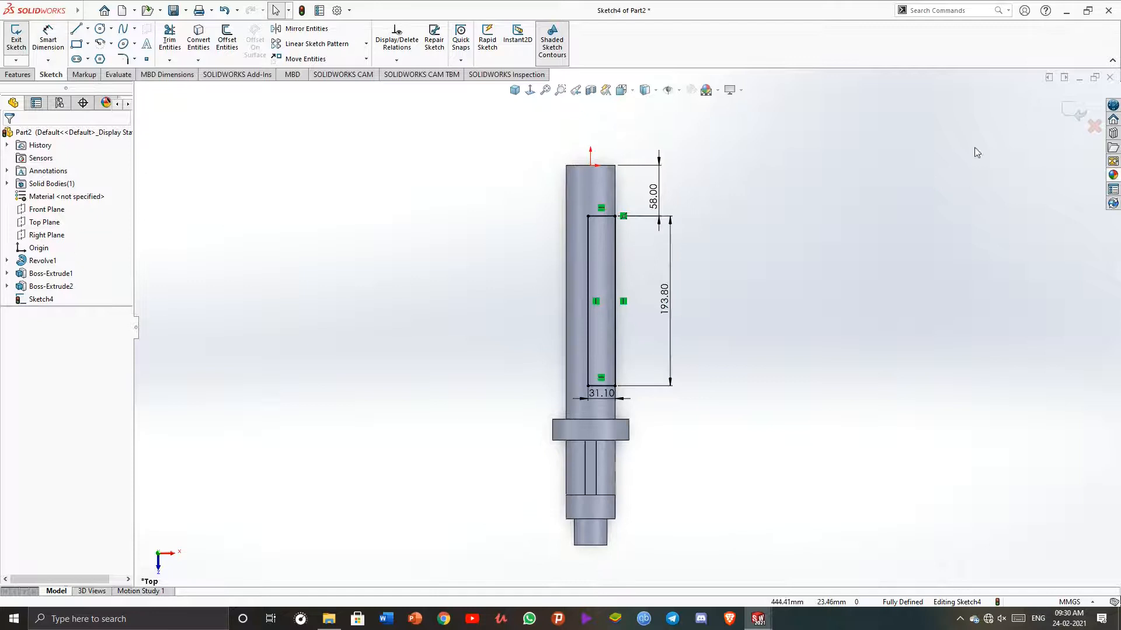
# Close the sketch and cut-extrude the rectangle with Through All - Both to leave a flat on the long shaft section
pyautogui.click(1070, 114)
pyautogui.click(515, 91)
pyautogui.click(20, 75)
pyautogui.click(174, 39)
pyautogui.click(73, 206)
pyautogui.click(62, 232)
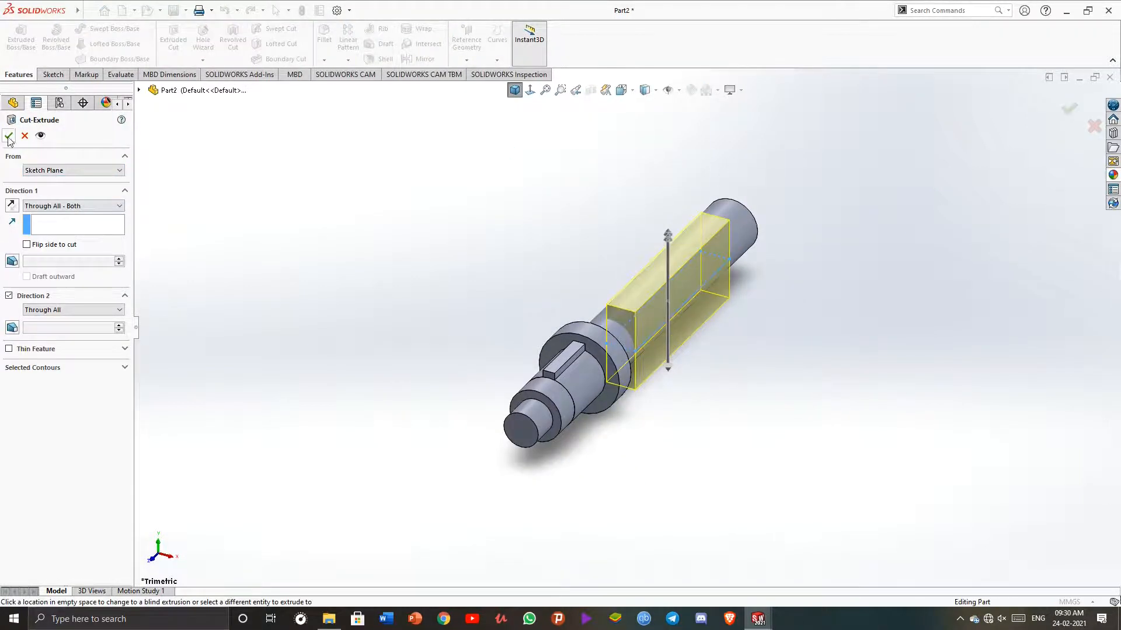
pyautogui.click(9, 135)
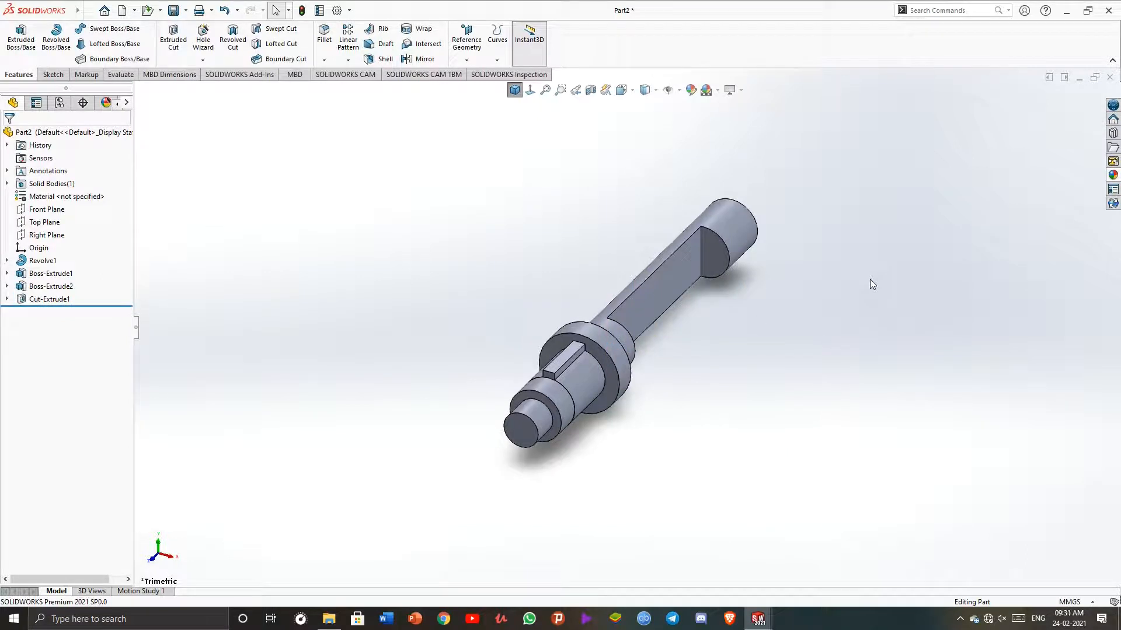
# Start a sketch on the flat cut face and draw two small circles on the shaft's centreline, one near each end
pyautogui.click(650, 303)
pyautogui.click(54, 75)
pyautogui.click(15, 36)
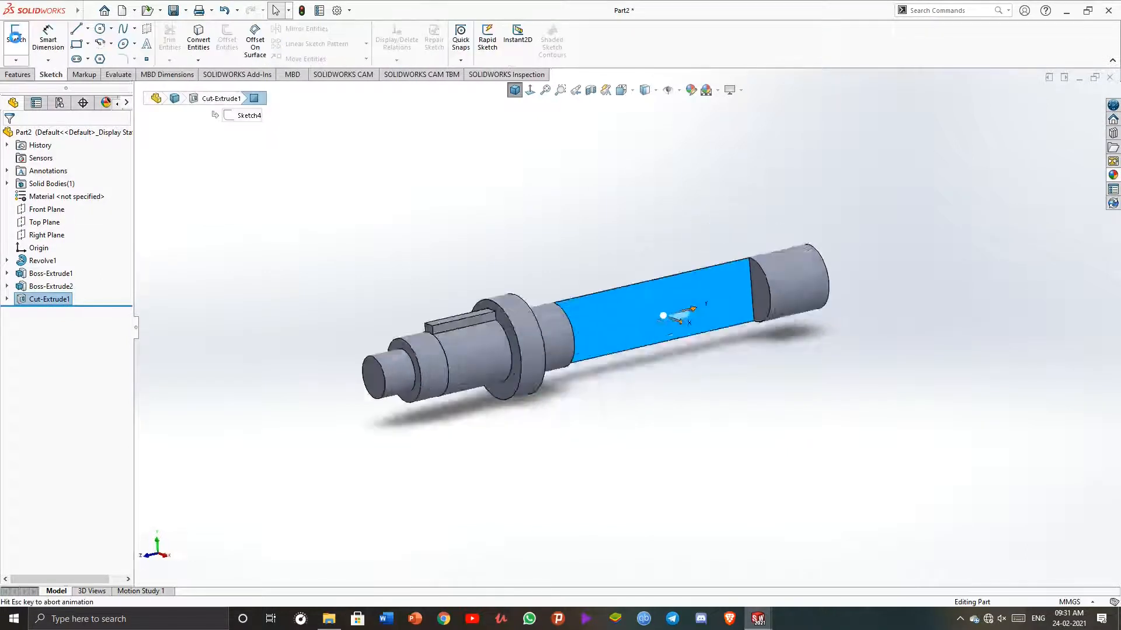
pyautogui.scroll(-2, 718, 322)
pyautogui.click(101, 29)
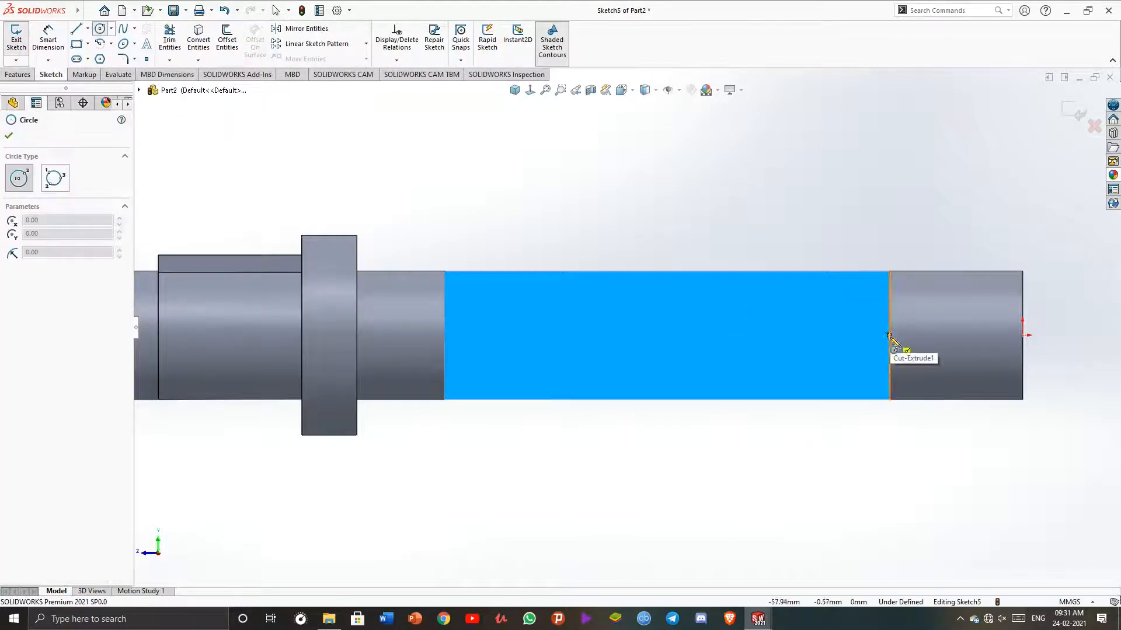
pyautogui.click(512, 335)
pyautogui.click(526, 335)
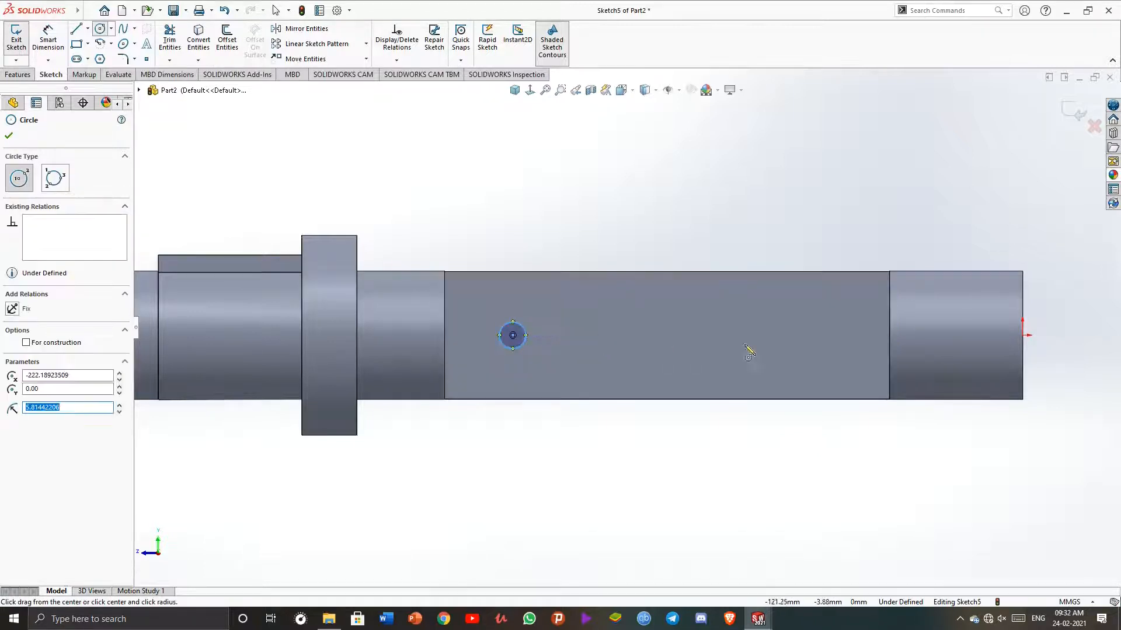
pyautogui.click(792, 335)
pyautogui.click(809, 330)
pyautogui.press('Escape')
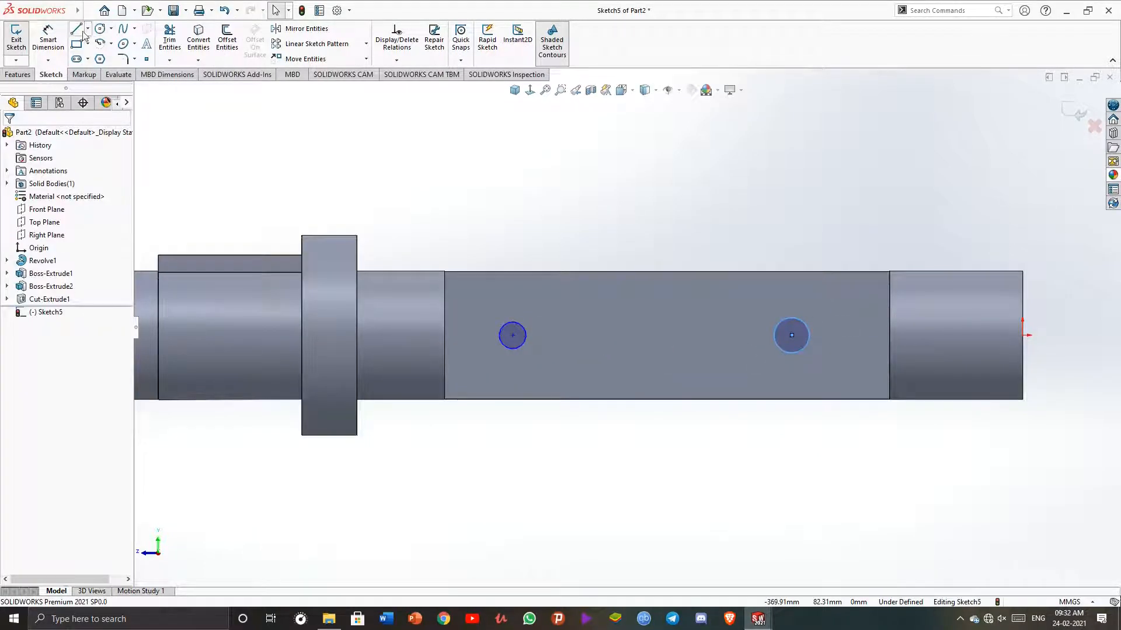
# Dimension the distance between the two circles' centres as 100 mm
pyautogui.click(59, 53)
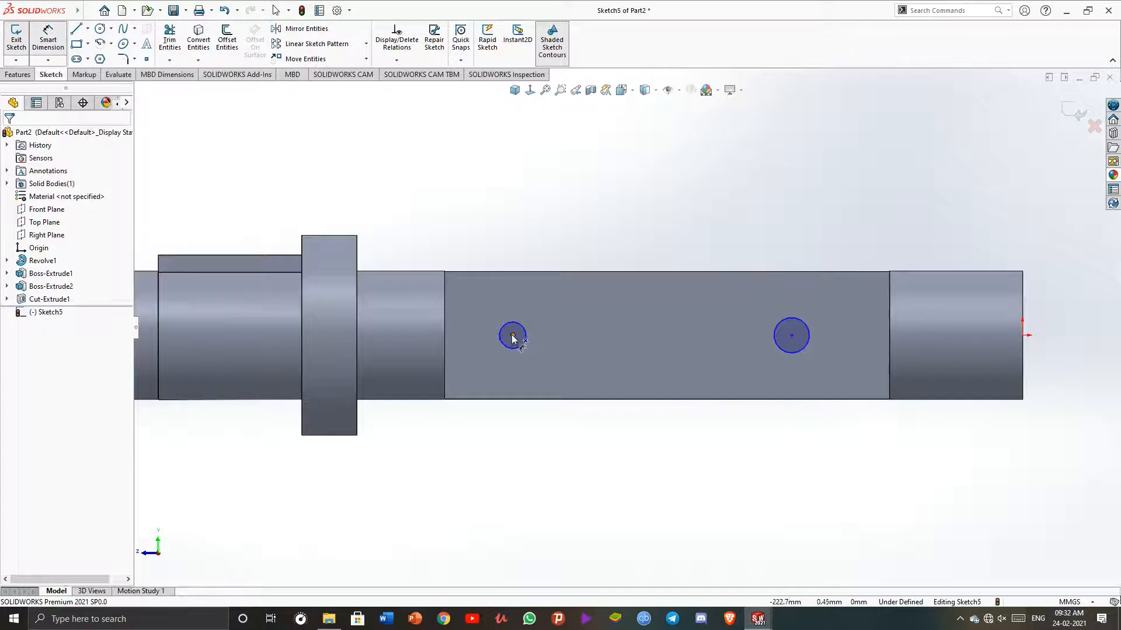
pyautogui.click(512, 335)
pyautogui.click(652, 458)
pyautogui.write('100')
pyautogui.press('Return')
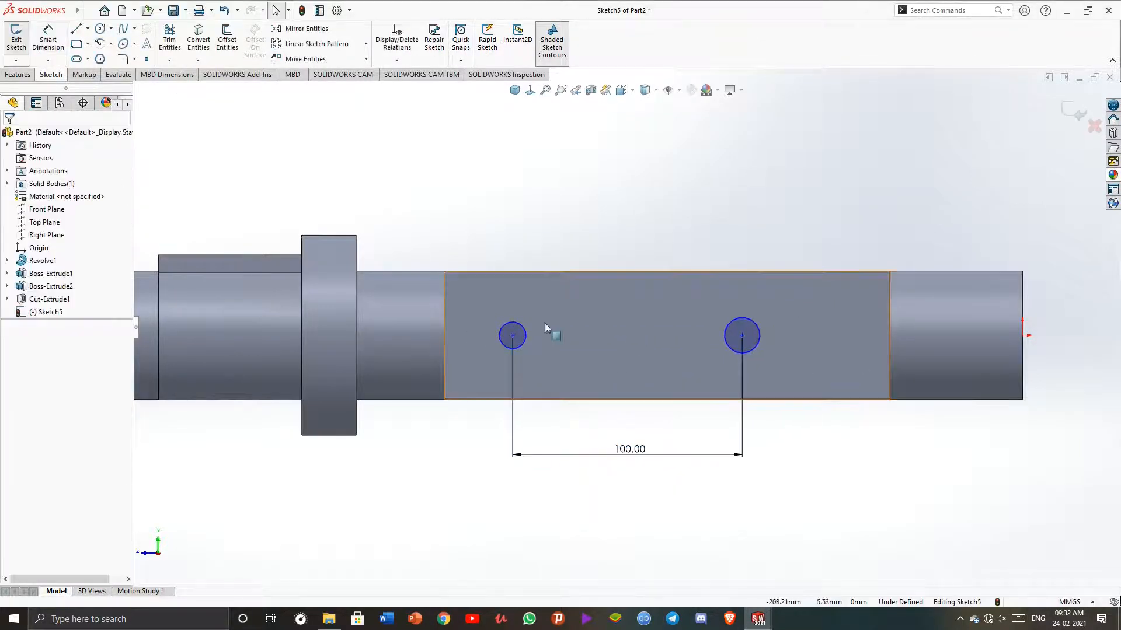
# Set the diameter of the circle nearer the collar to 12.5 mm and make the other circle equal to it
pyautogui.click(524, 330)
pyautogui.click(528, 320)
pyautogui.write('12.5')
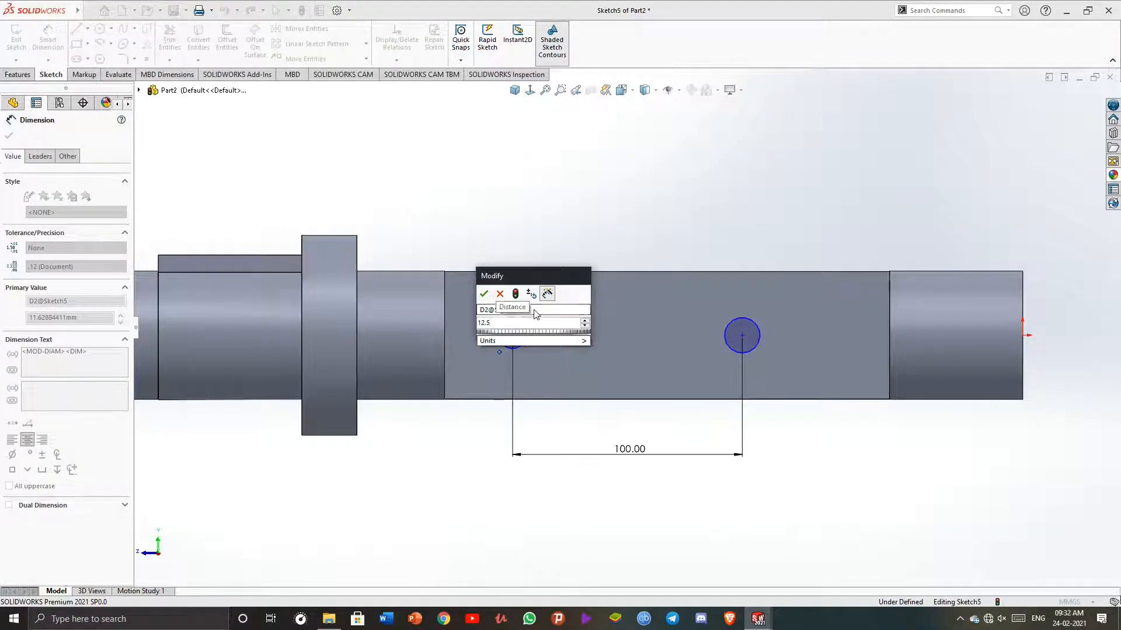
pyautogui.press('Return')
pyautogui.press('Escape')
pyautogui.click(526, 332)
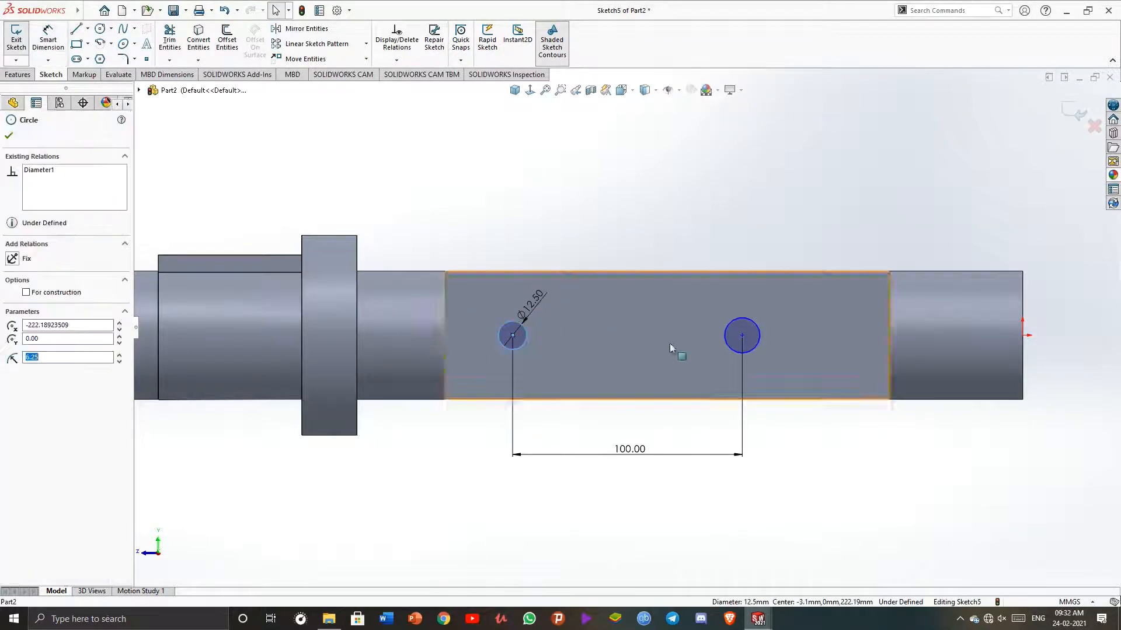
pyautogui.keyDown('ctrl'); pyautogui.click(726, 342); pyautogui.keyUp('ctrl')
pyautogui.click(12, 368)
pyautogui.press('Escape')
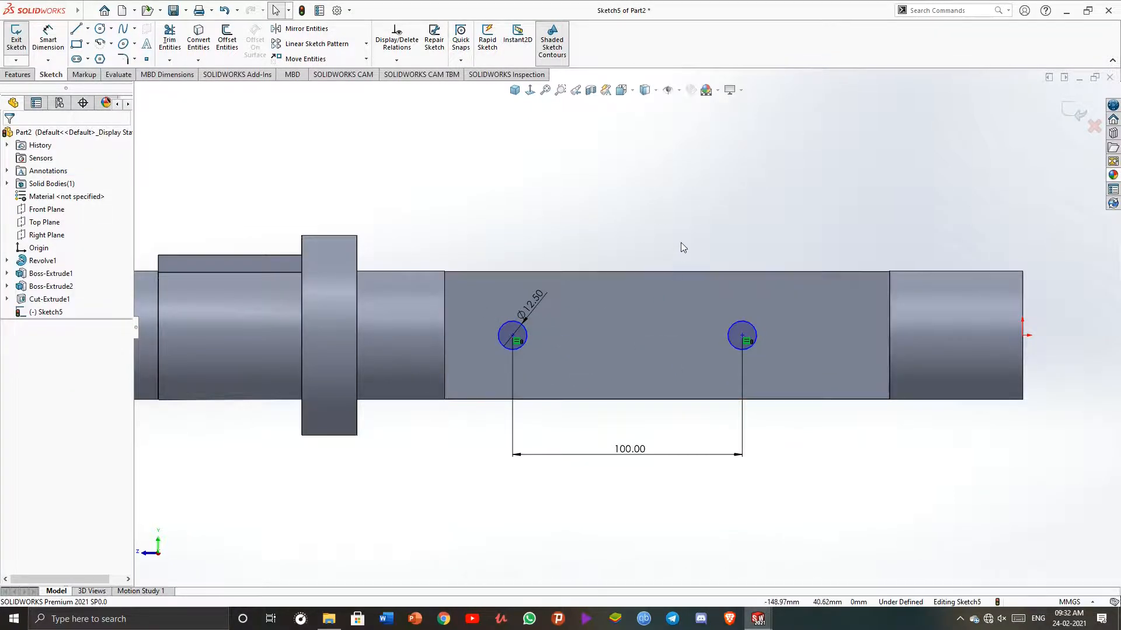
# Dimension the circle farther from the collar 46.9 mm from the nearest end edge of the flat
pyautogui.click(749, 343)
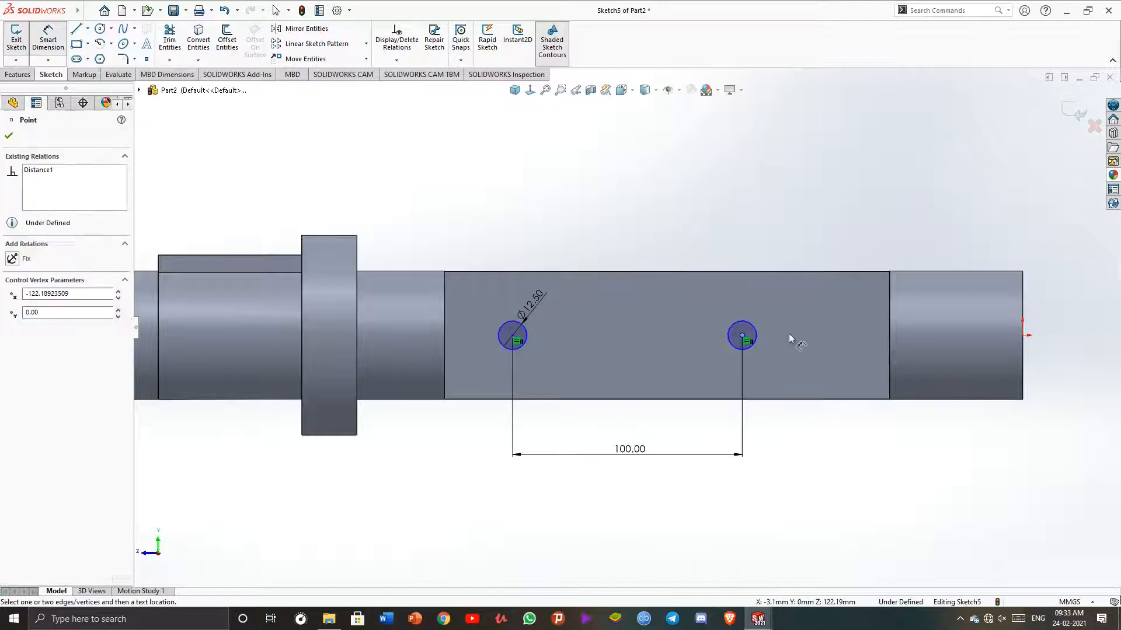
pyautogui.click(824, 234)
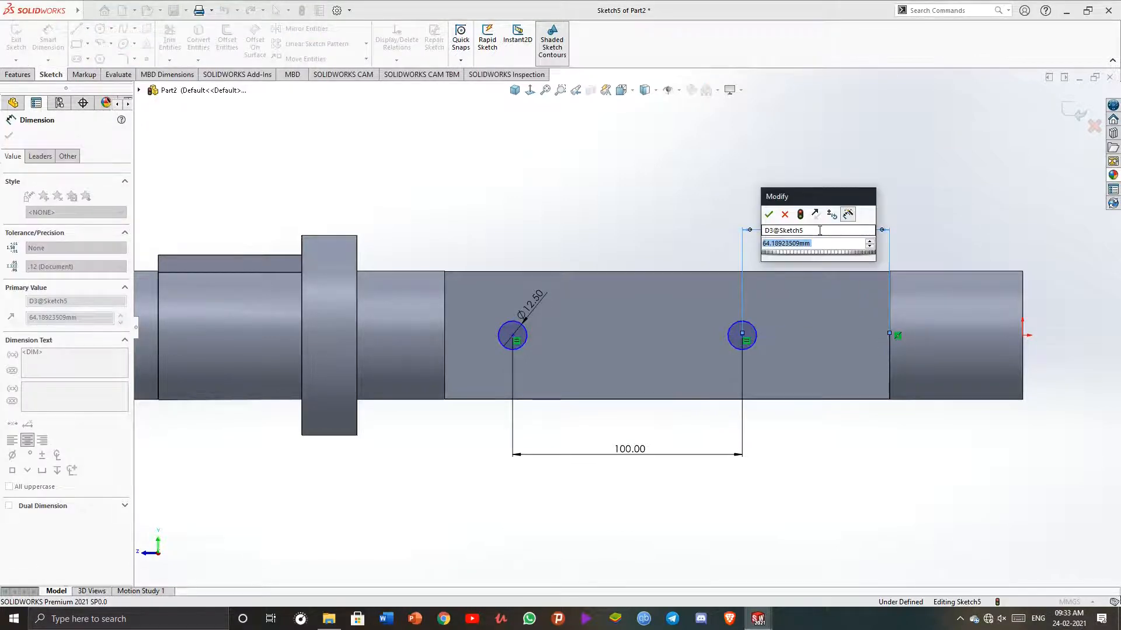
pyautogui.write('4')
pyautogui.press('Return')
pyautogui.press('Escape')
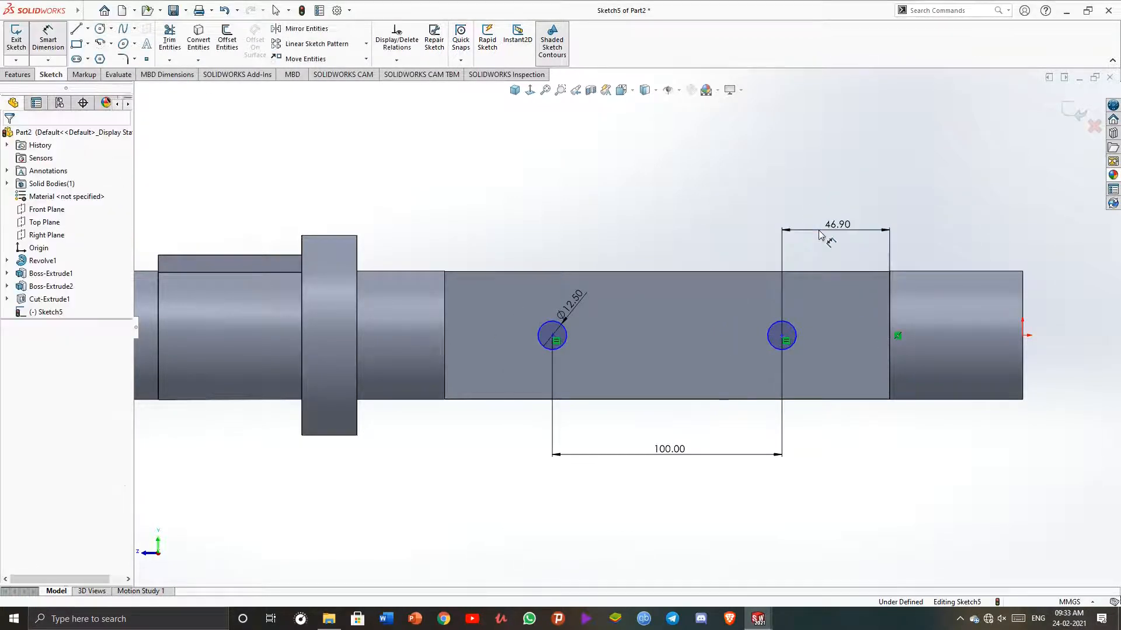
# Try moving the circle farther from the collar by its centre, and undo the move
pyautogui.click(781, 336)
pyautogui.moveTo(744, 315); pyautogui.dragTo(788, 334)
pyautogui.hotkey('ctrl', 'z')
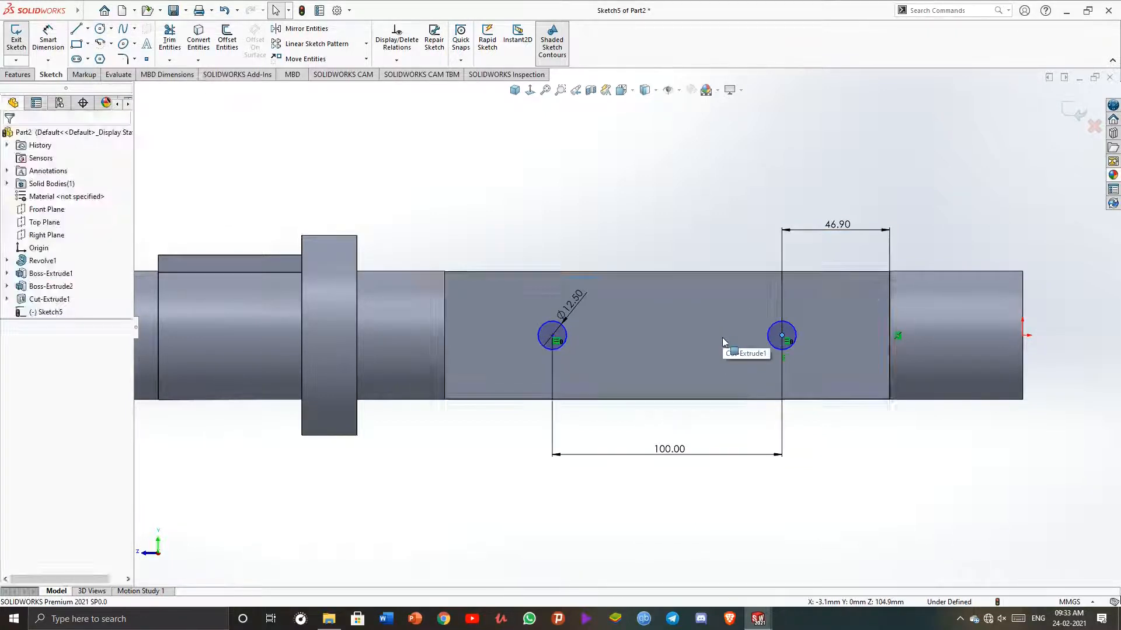
pyautogui.scroll(-2, 823, 333)
pyautogui.click(756, 339)
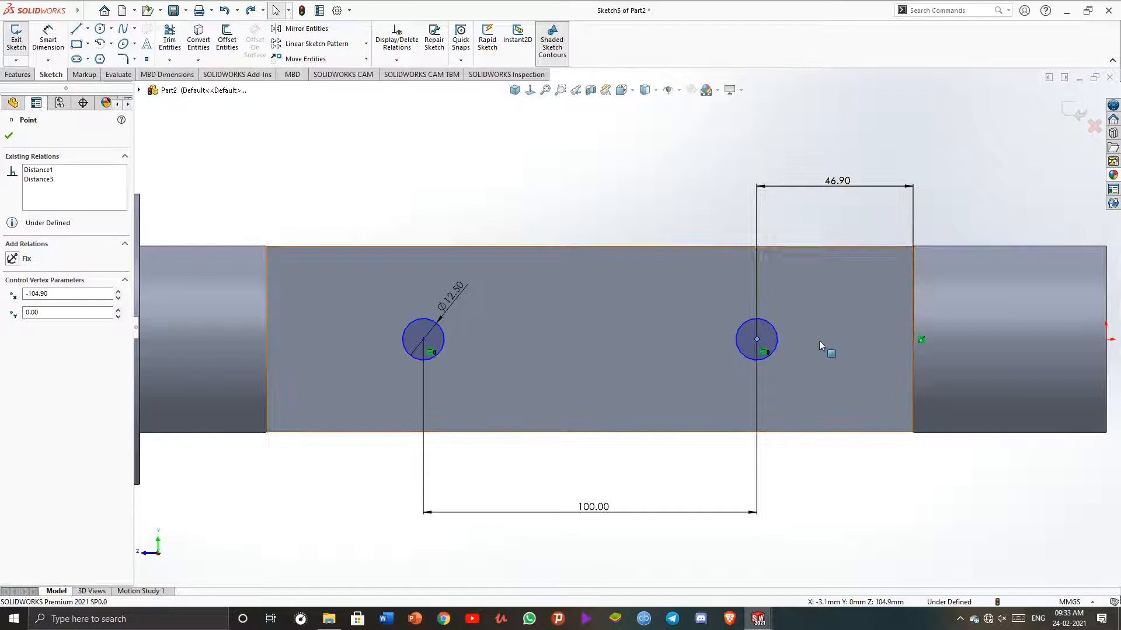
pyautogui.click(828, 361)
pyautogui.press('Escape')
pyautogui.click(424, 340)
pyautogui.scroll(-3, 271, 350)
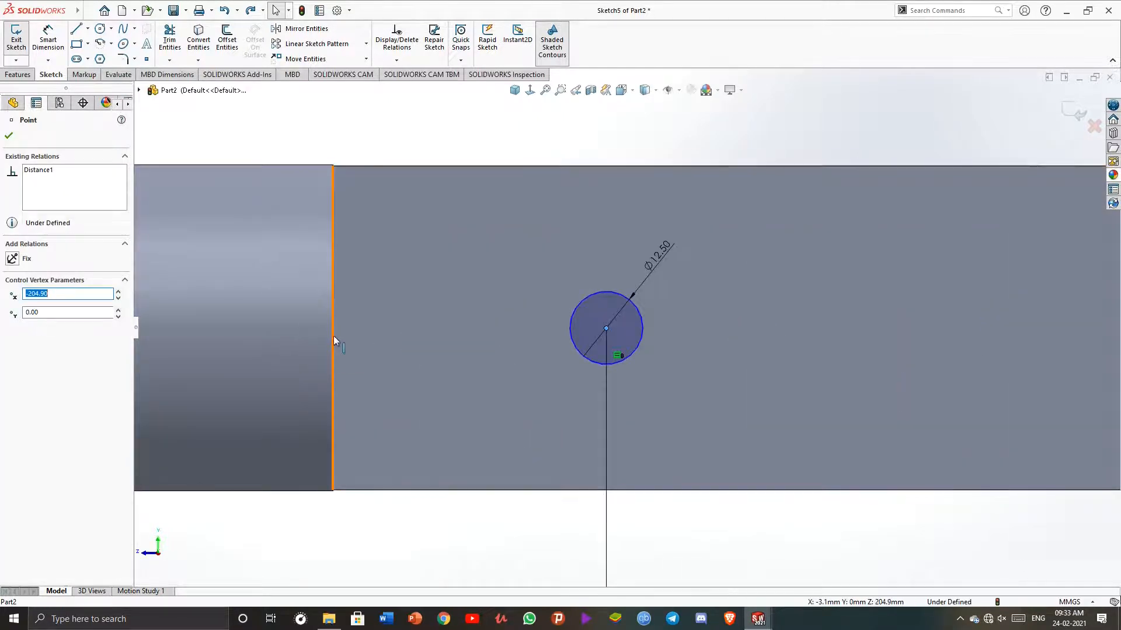
pyautogui.scroll(3, 629, 332)
pyautogui.scroll(-2, 989, 335)
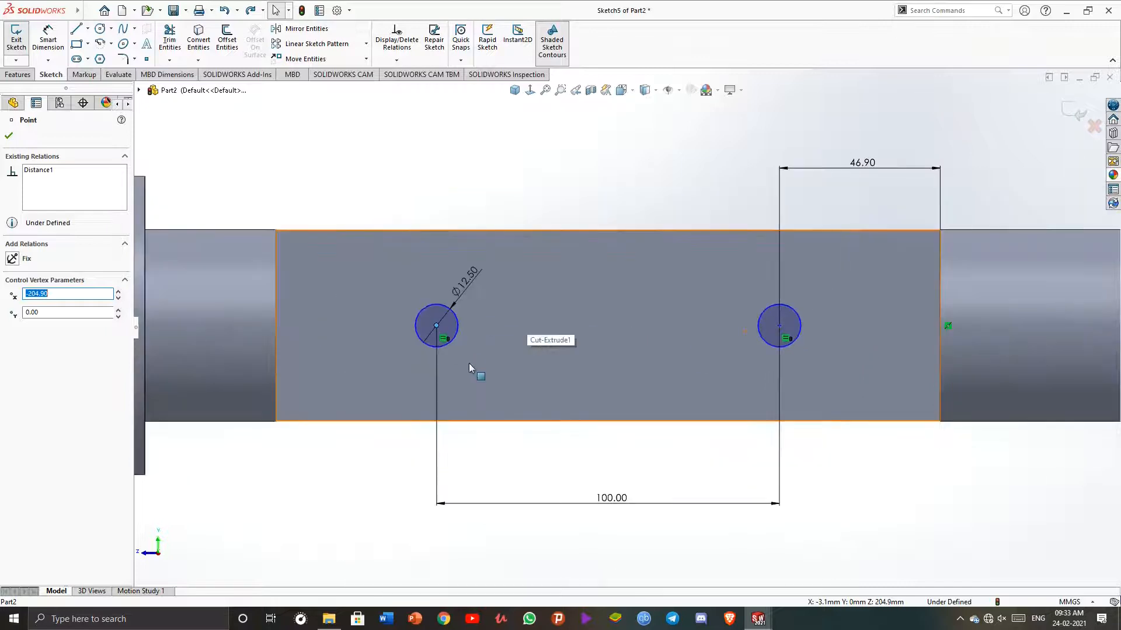
pyautogui.scroll(-4, 900, 328)
pyautogui.scroll(2, 900, 327)
pyautogui.scroll(-1, 499, 327)
# Try a Midpoint relation between the centre of the circle farther from the collar and the flat's end edge, and undo it
pyautogui.click(500, 326)
pyautogui.keyDown('ctrl'); pyautogui.click(841, 323); pyautogui.keyUp('ctrl')
pyautogui.click(36, 324)
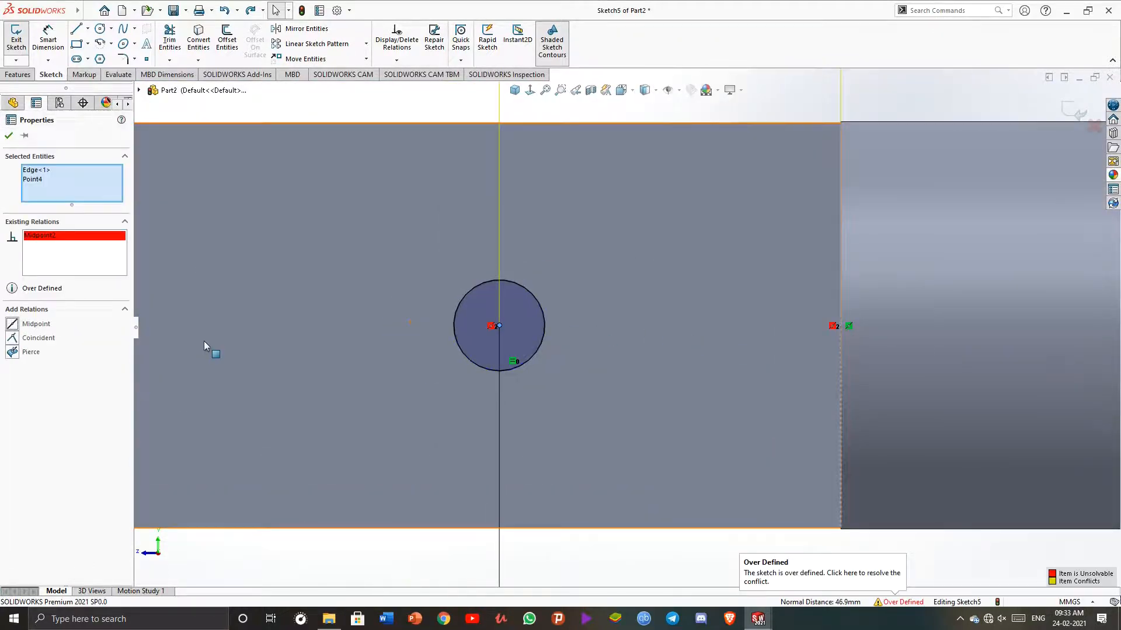
pyautogui.hotkey('ctrl', 'z')
pyautogui.scroll(5, 598, 397)
pyautogui.press('Escape')
# Add a Horizontal relation between the centres of the two circles
pyautogui.scroll(-7, 286, 328)
pyautogui.scroll(5, 332, 315)
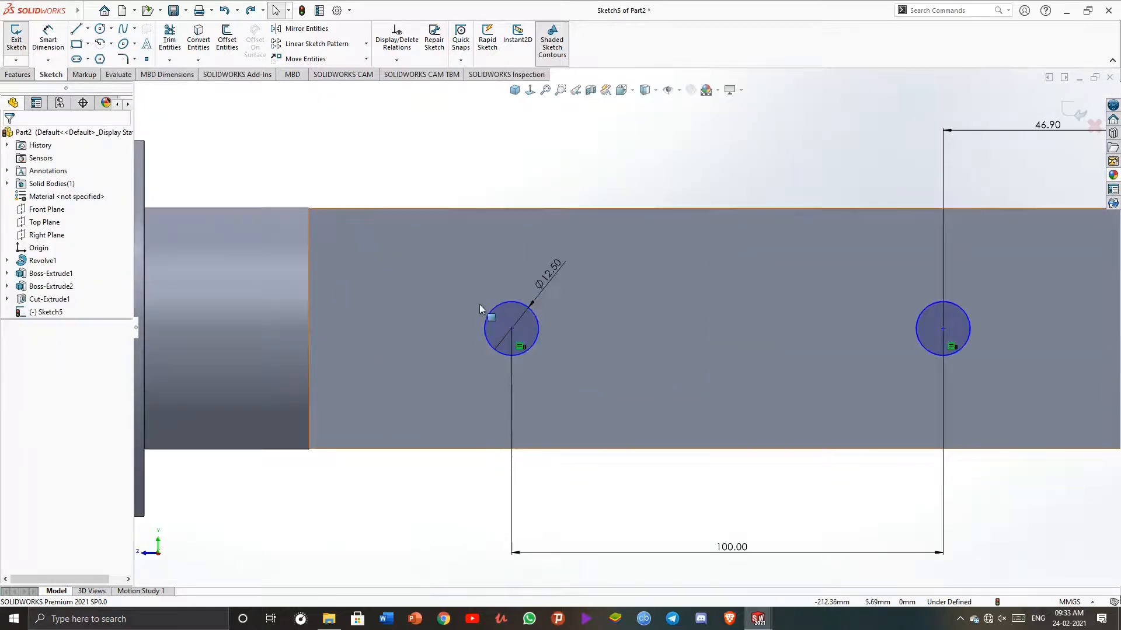
pyautogui.scroll(-3, 502, 350)
pyautogui.scroll(3, 501, 332)
pyautogui.click(565, 332)
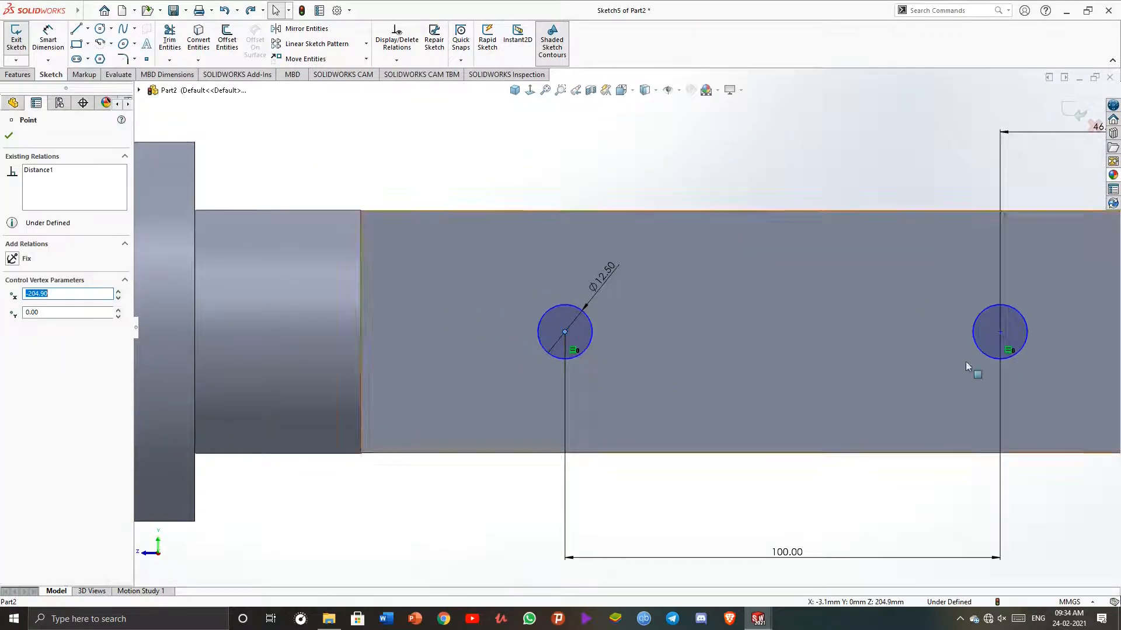
pyautogui.keyDown('ctrl'); pyautogui.click(1000, 332); pyautogui.keyUp('ctrl')
pyautogui.click(590, 240)
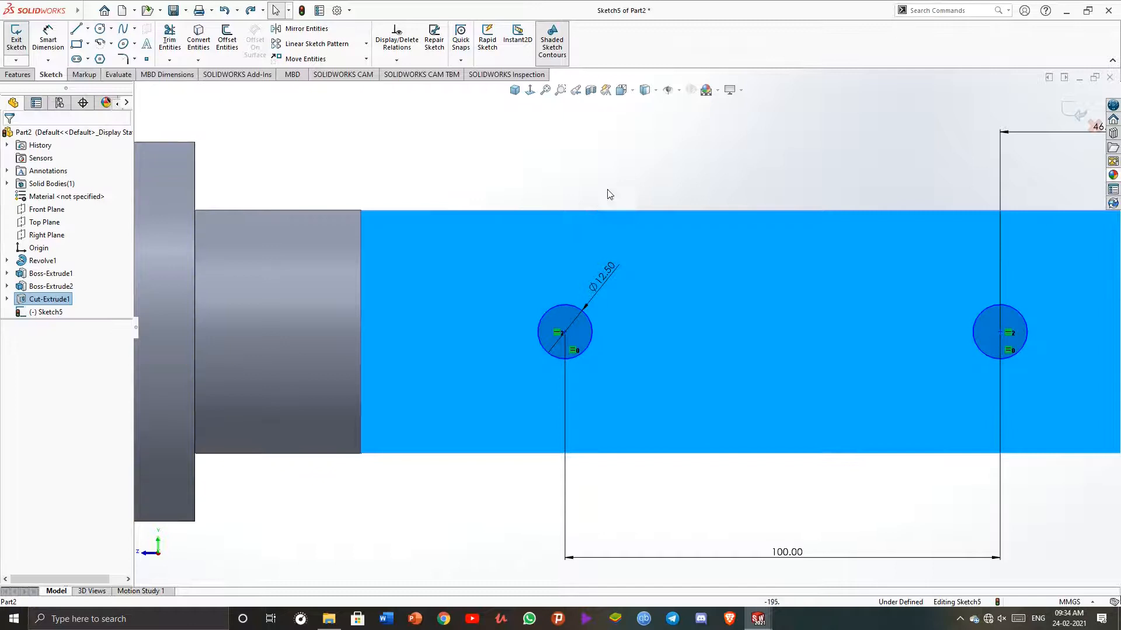
pyautogui.click(608, 190)
pyautogui.scroll(-4, 548, 304)
pyautogui.scroll(6, 537, 368)
pyautogui.click(599, 354)
pyautogui.scroll(2, 561, 350)
pyautogui.scroll(-3, 1063, 318)
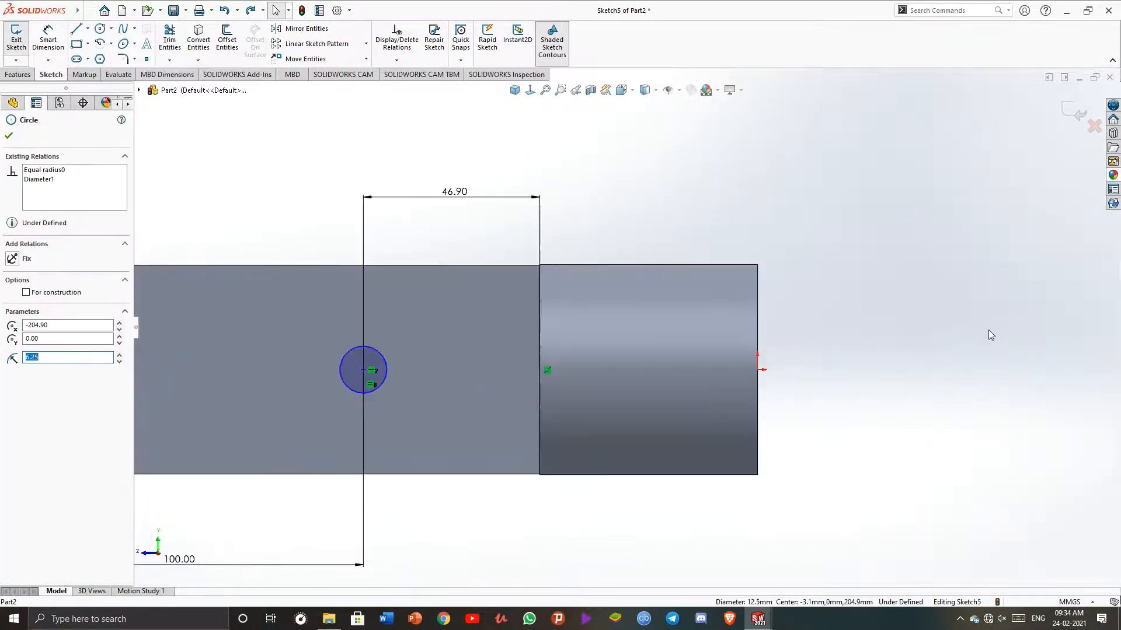
pyautogui.keyDown('ctrl'); pyautogui.click(757, 370); pyautogui.keyUp('ctrl')
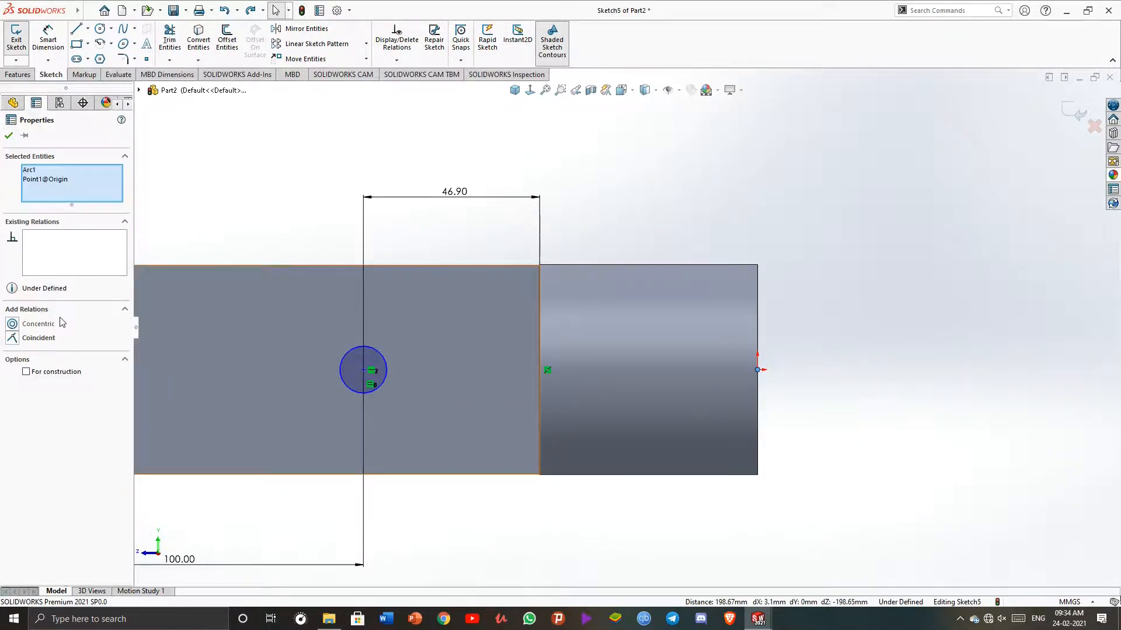
pyautogui.click(215, 193)
# Add a Horizontal relation between the centre of the circle farther from the collar and the origin
pyautogui.scroll(2, 336, 357)
pyautogui.click(444, 356)
pyautogui.keyDown('ctrl'); pyautogui.click(718, 356); pyautogui.keyUp('ctrl')
pyautogui.click(12, 325)
pyautogui.click(233, 234)
pyautogui.scroll(3, 357, 358)
pyautogui.scroll(-2, 356, 358)
pyautogui.scroll(2, 703, 230)
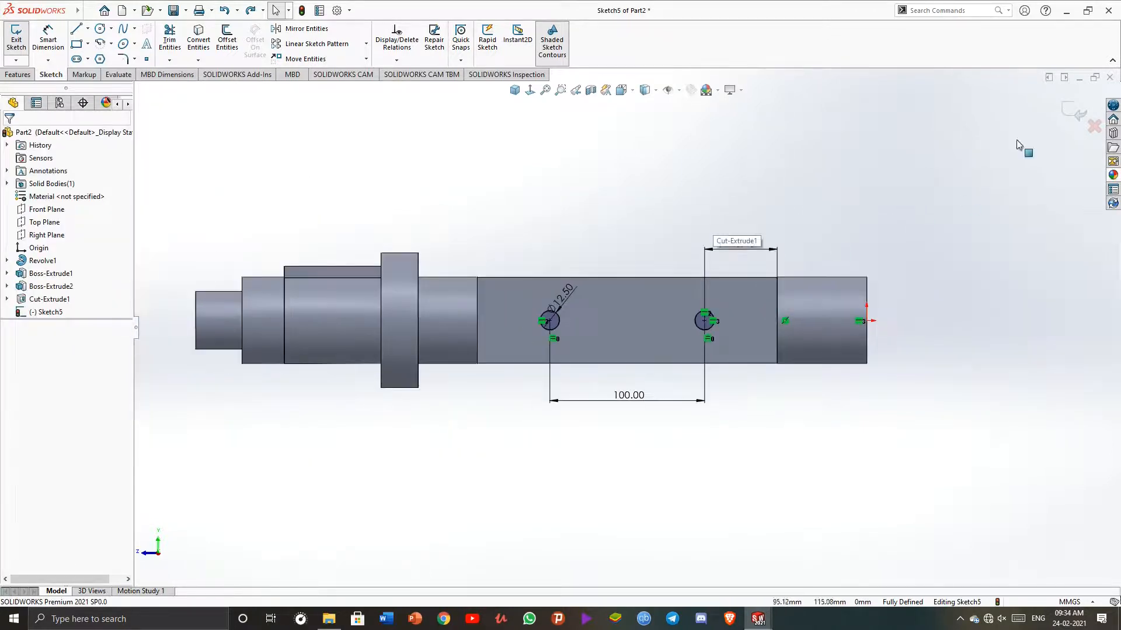
# Close the sketch and cut-extrude the two circles as holes through the flat section of the shaft
pyautogui.click(1067, 110)
pyautogui.click(515, 91)
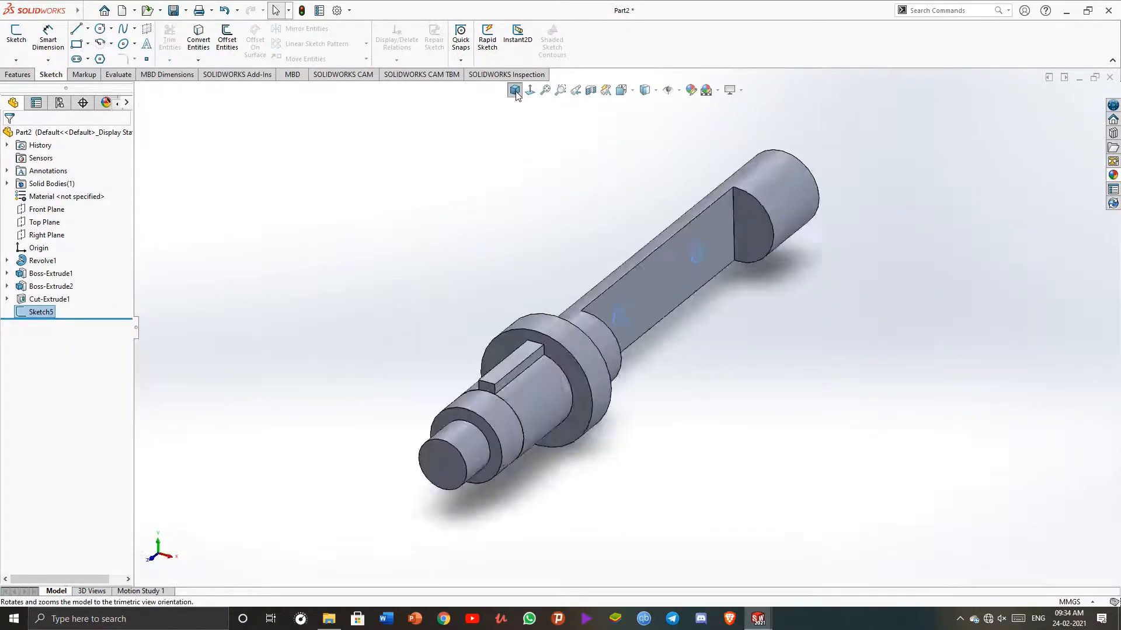
pyautogui.click(18, 76)
pyautogui.click(173, 47)
pyautogui.click(70, 205)
pyautogui.click(57, 224)
pyautogui.click(8, 137)
pyautogui.moveTo(656, 368); pyautogui.dragTo(655, 327, button='middle')
pyautogui.click(654, 216)
pyautogui.click(515, 91)
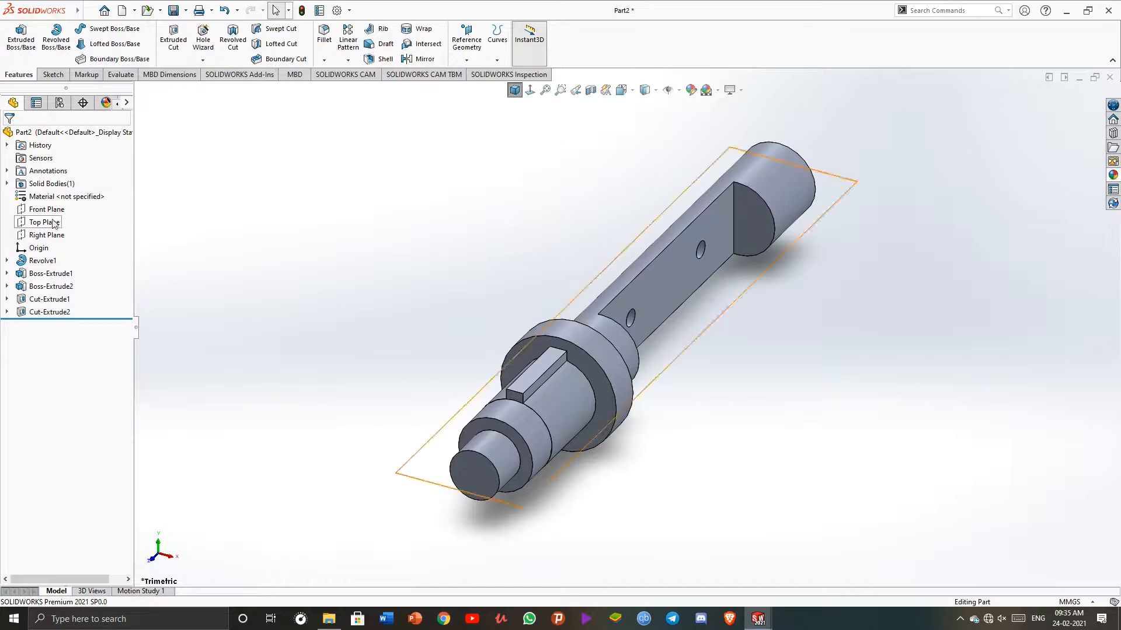
# Edit the key's boss extrusion so that it starts at an offset of 25 mm from its sketch plane
pyautogui.click(51, 286)
pyautogui.rightClick(51, 286)
pyautogui.click(82, 251)
pyautogui.click(73, 171)
pyautogui.click(83, 192)
pyautogui.write('25')
pyautogui.press('Return')
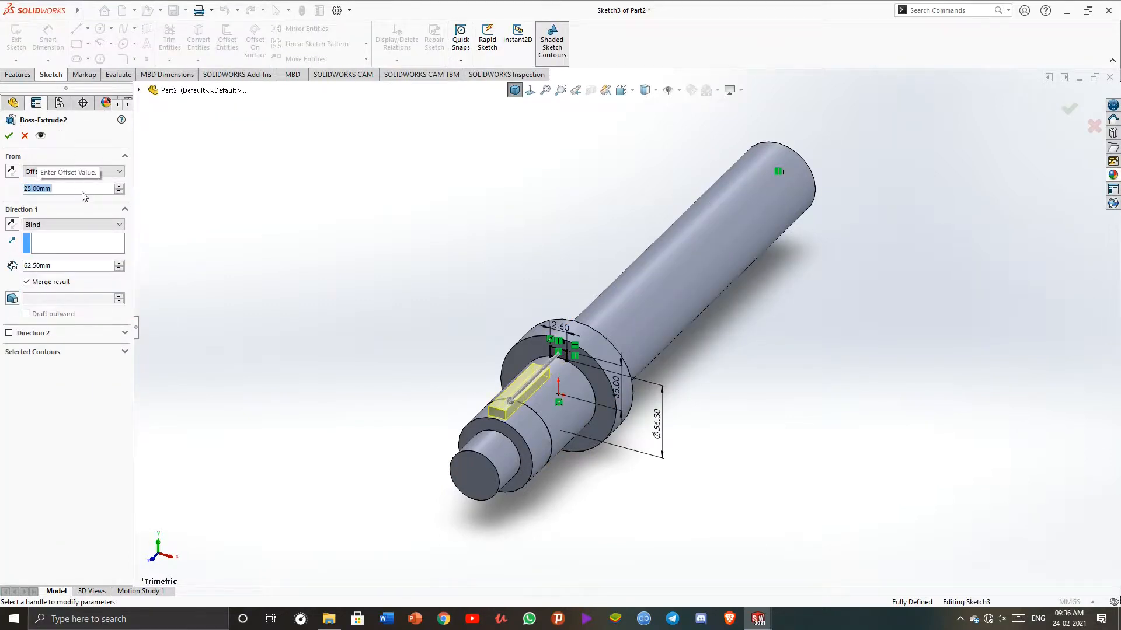
pyautogui.click(9, 135)
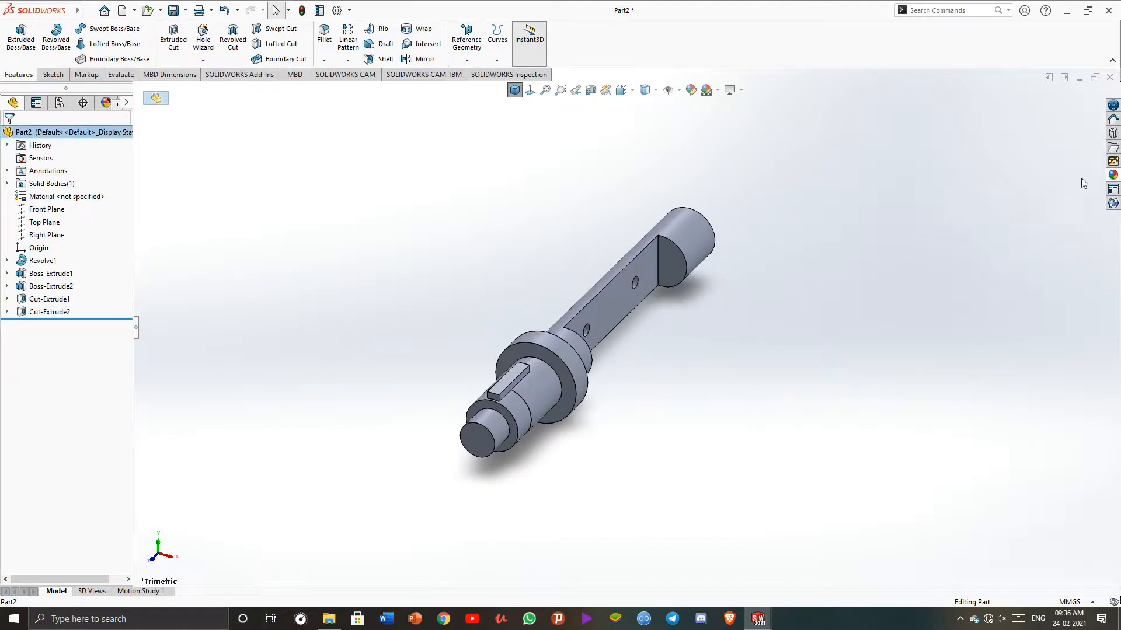
# Apply the polished copper metal appearance to the whole part
pyautogui.click(1113, 174)
pyautogui.scroll(-3, 997, 496)
pyautogui.doubleClick(997, 496)
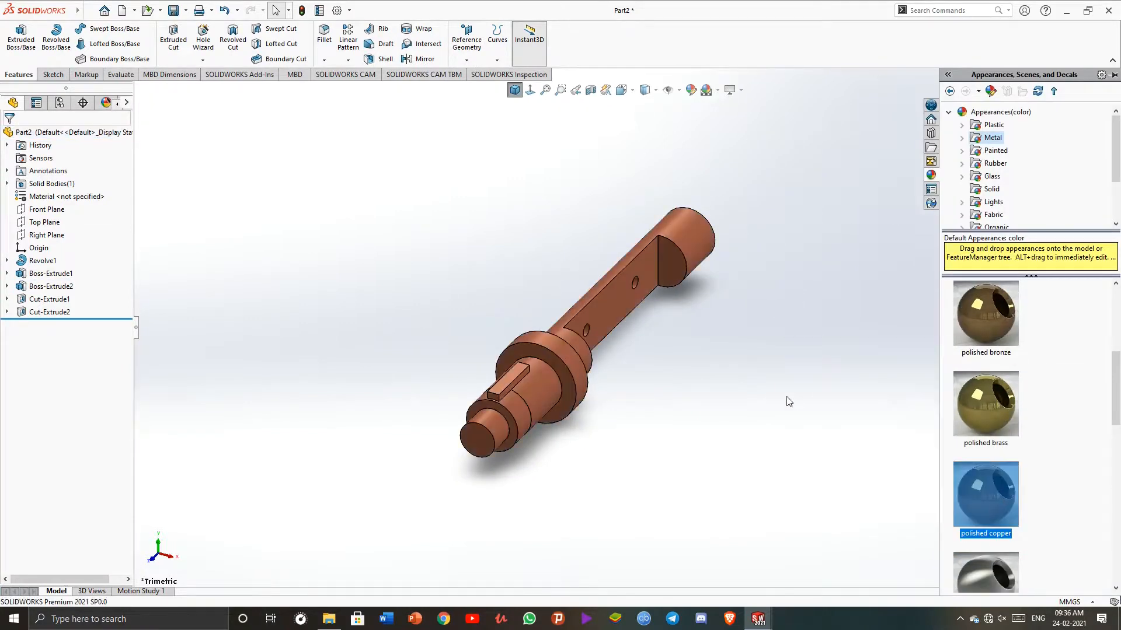
# Save the part
pyautogui.hotkey('ctrl', 's')
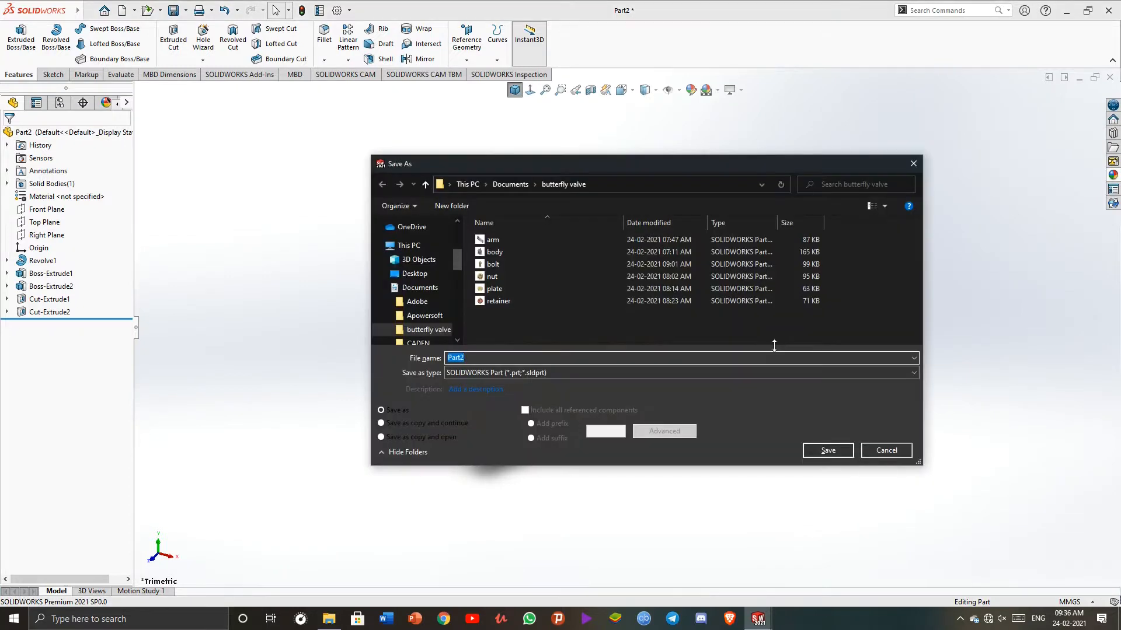